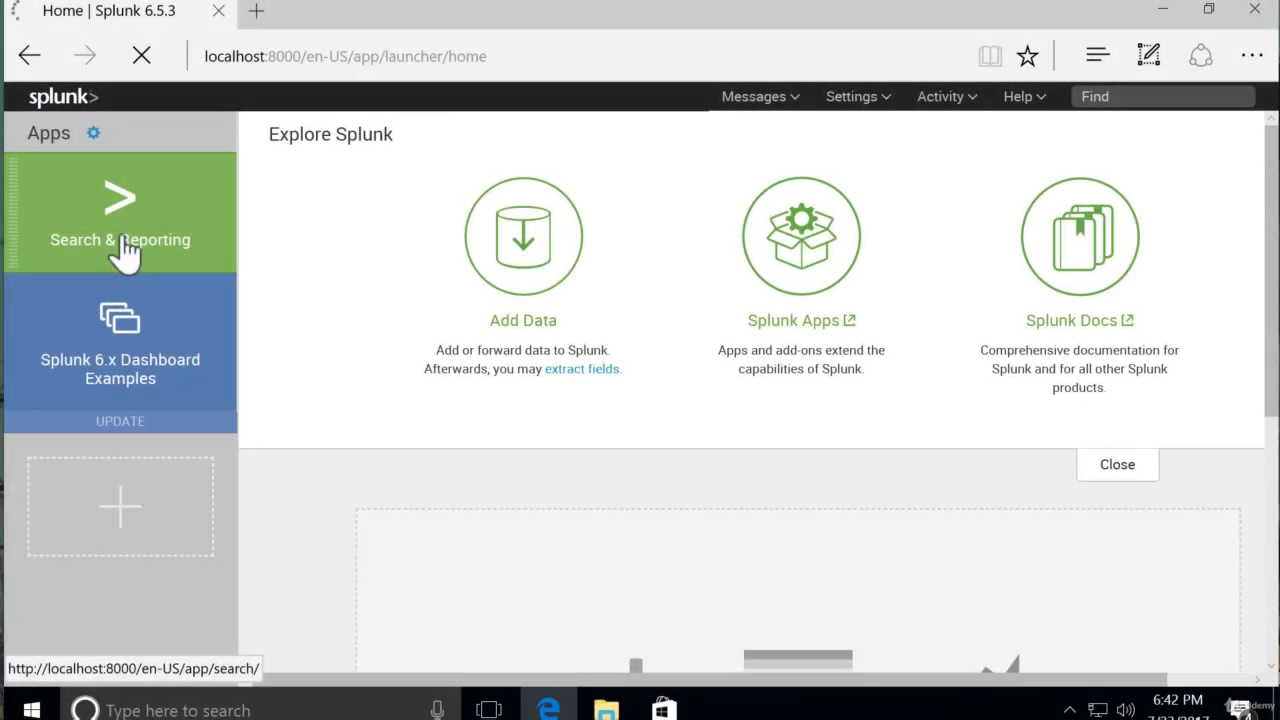
Open the Search & Reporting app from the Splunk home page tile.
left_click(128, 237)
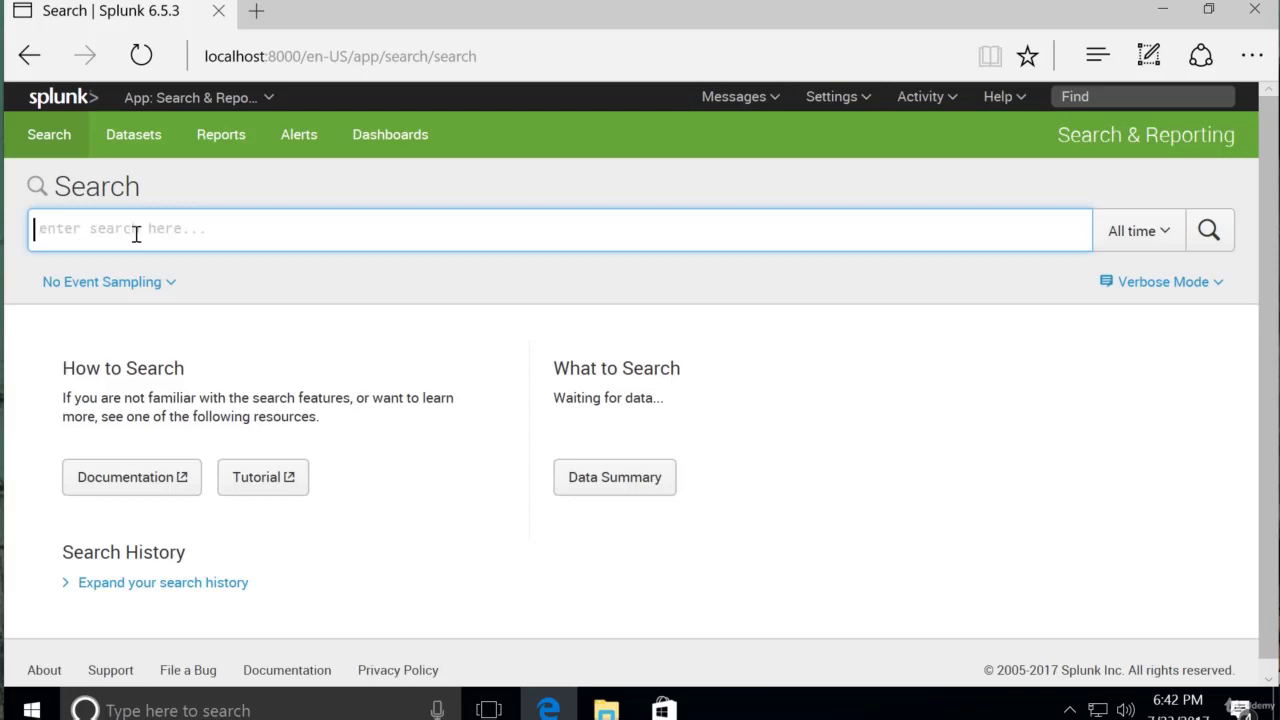
Search all events from the homework host via Data Summary, returning 2,000 events.
left_click(628, 478)
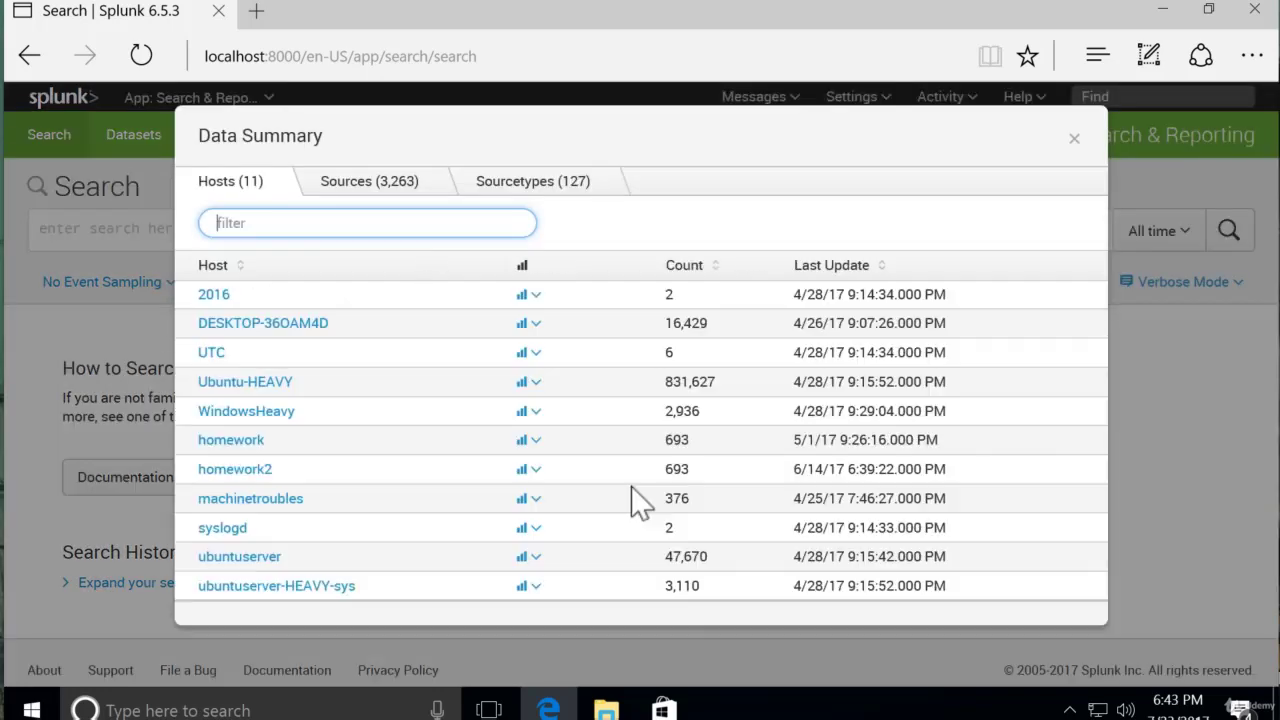
left_click(250, 443)
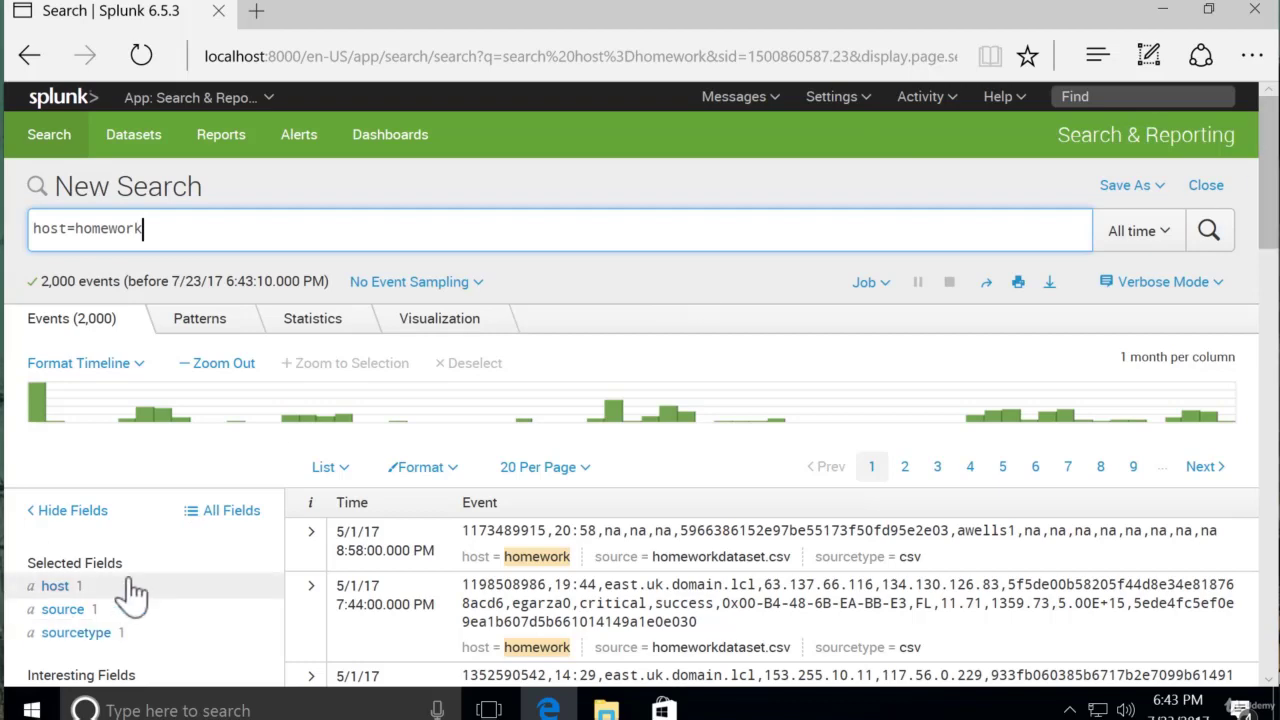
scroll(125, 593, "down", 4)
scroll(133, 594, "down", 3)
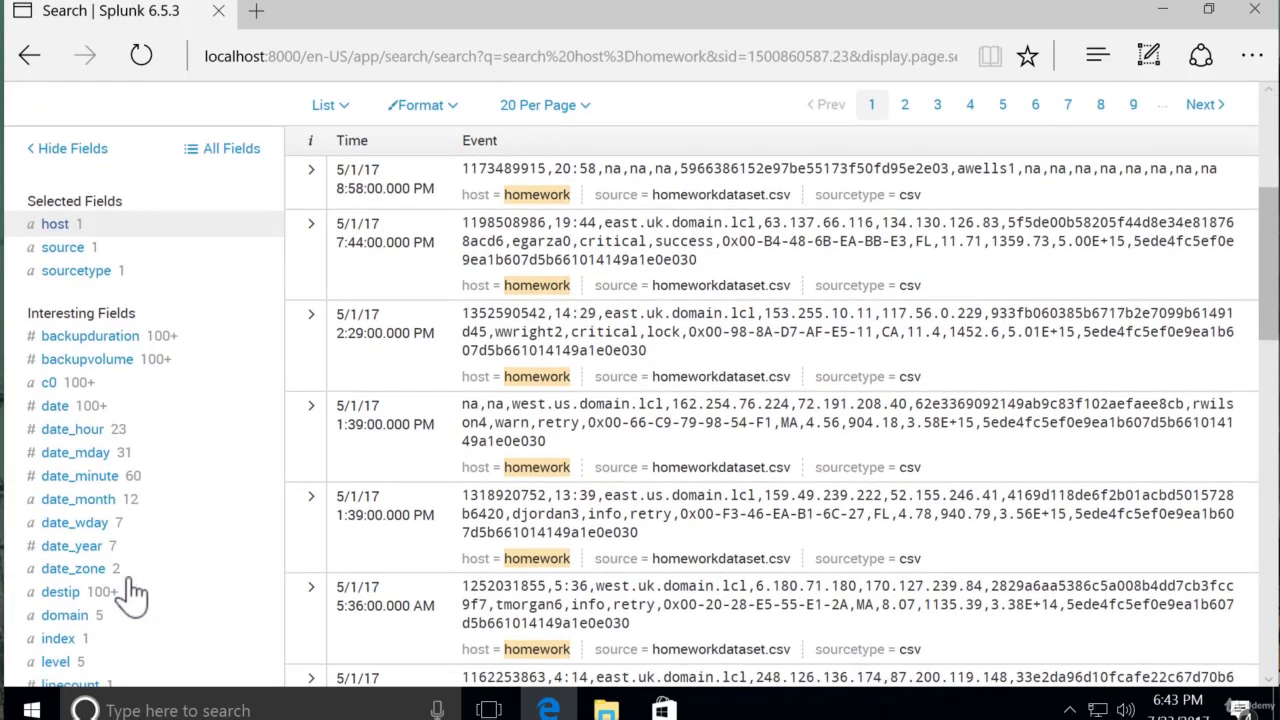
scroll(133, 594, "down", 1)
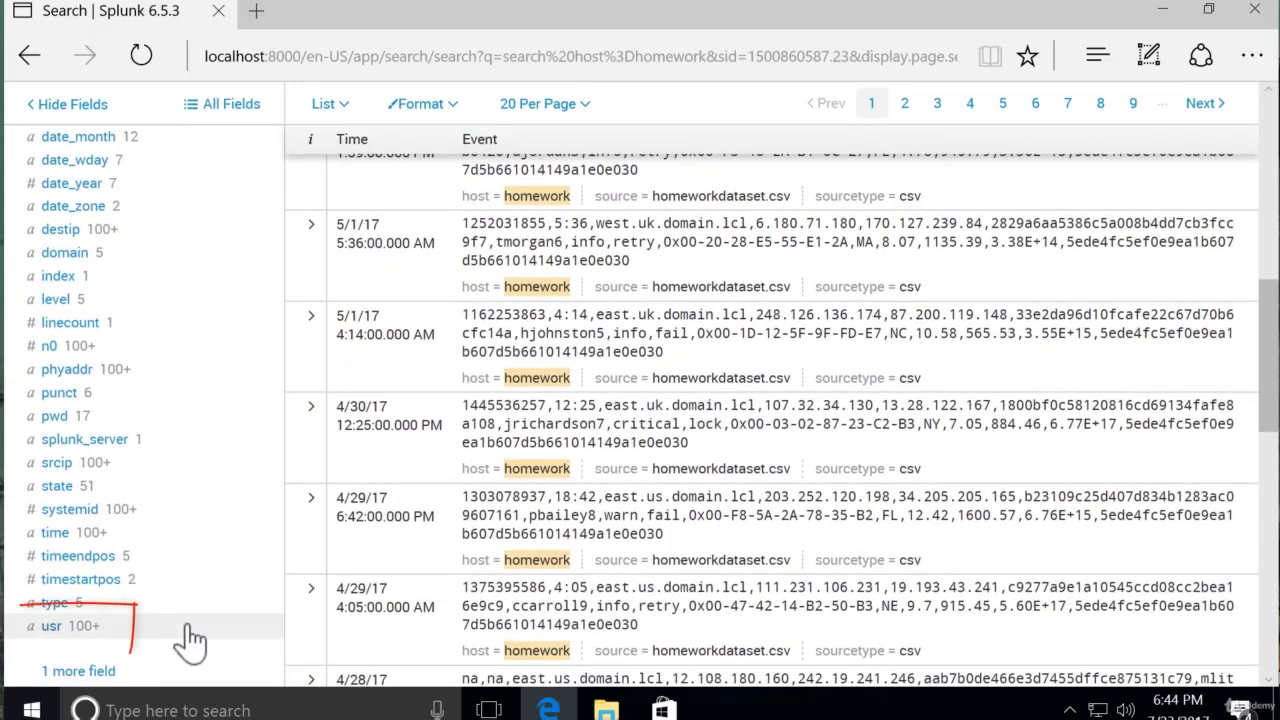
Review the usr field's value summary, then close it.
left_click(47, 627)
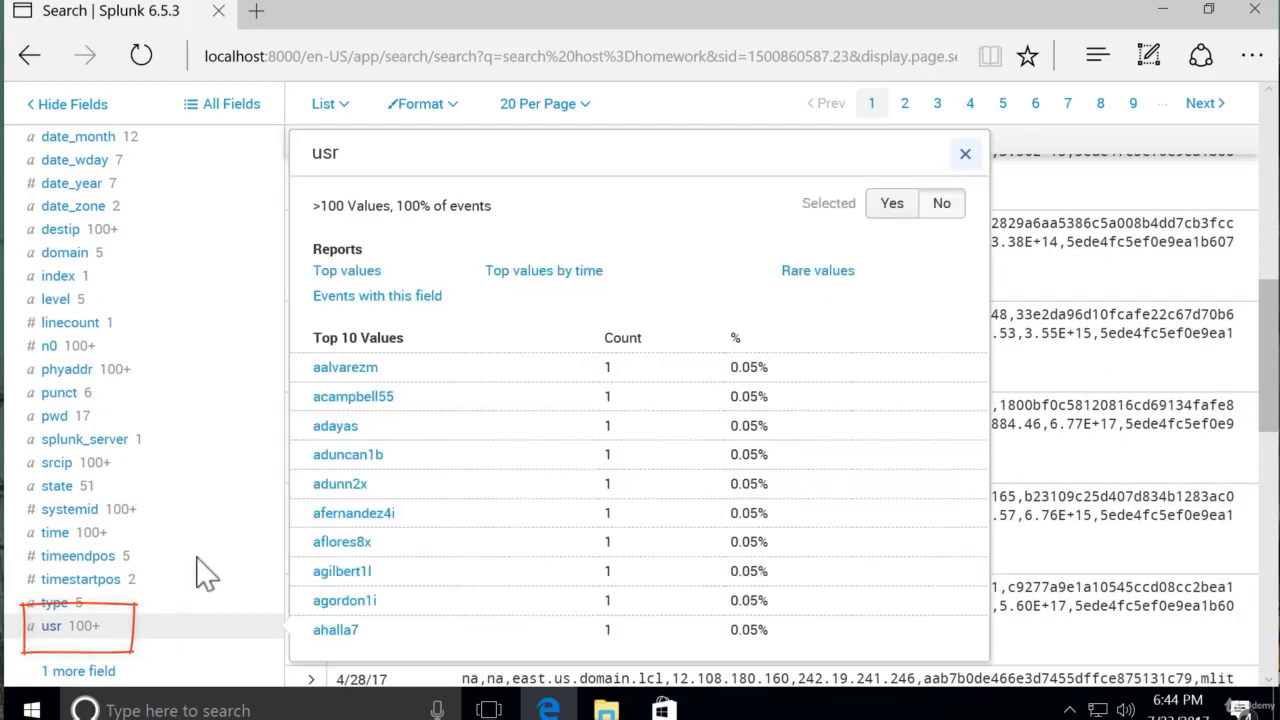
scroll(447, 500, "down", 2)
scroll(447, 465, "up", 2)
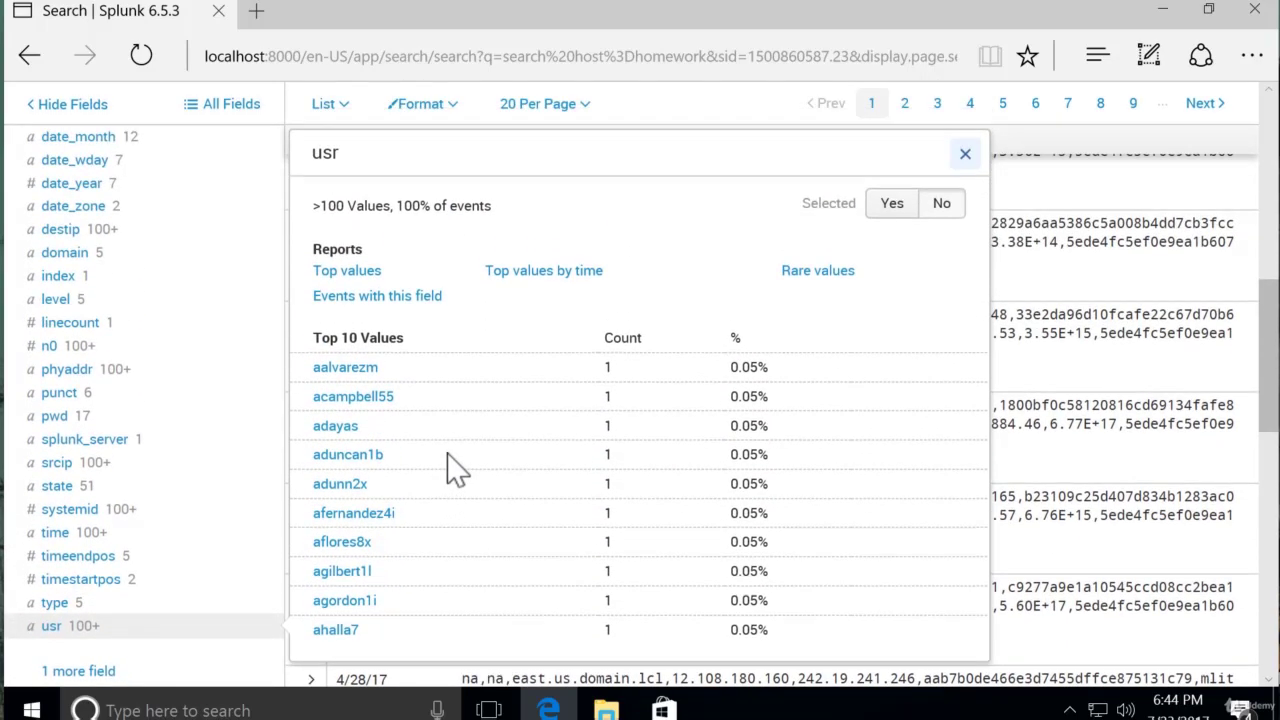
left_click(962, 157)
scroll(194, 449, "up", 6)
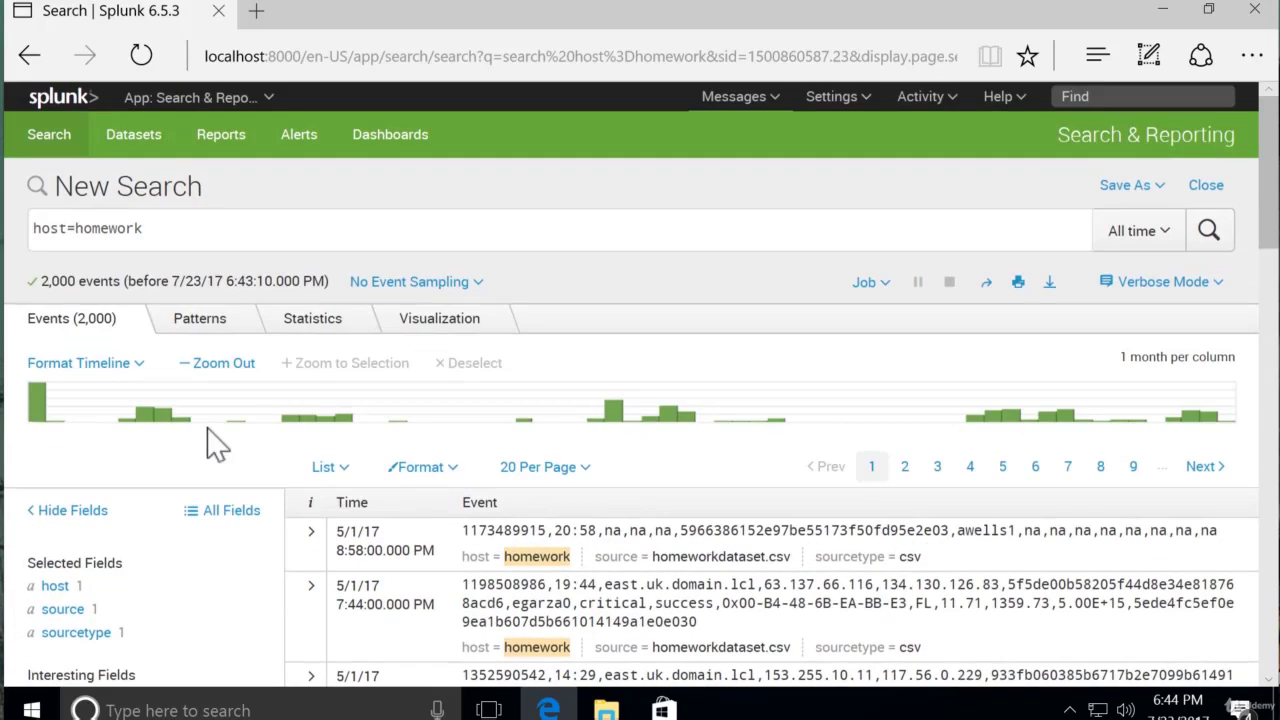
Add usr=* to the homework search and run it.
left_click(211, 220)
type("usr=*")
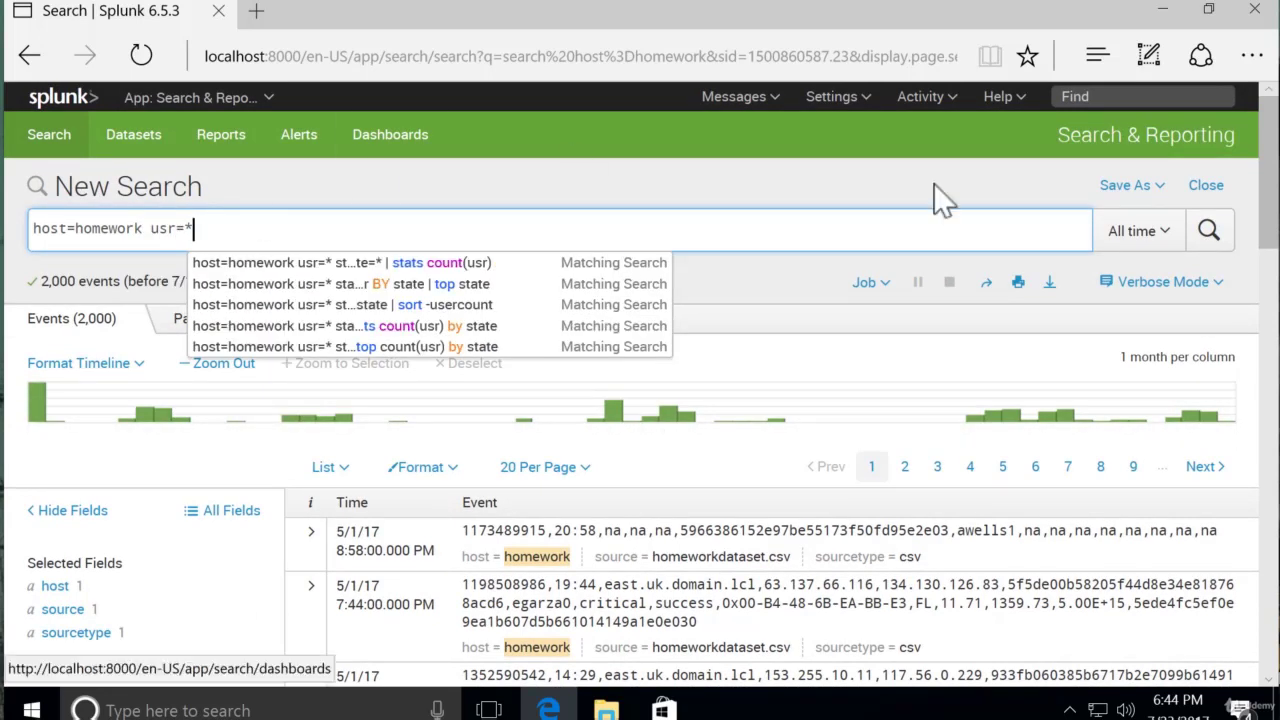
left_click(1209, 230)
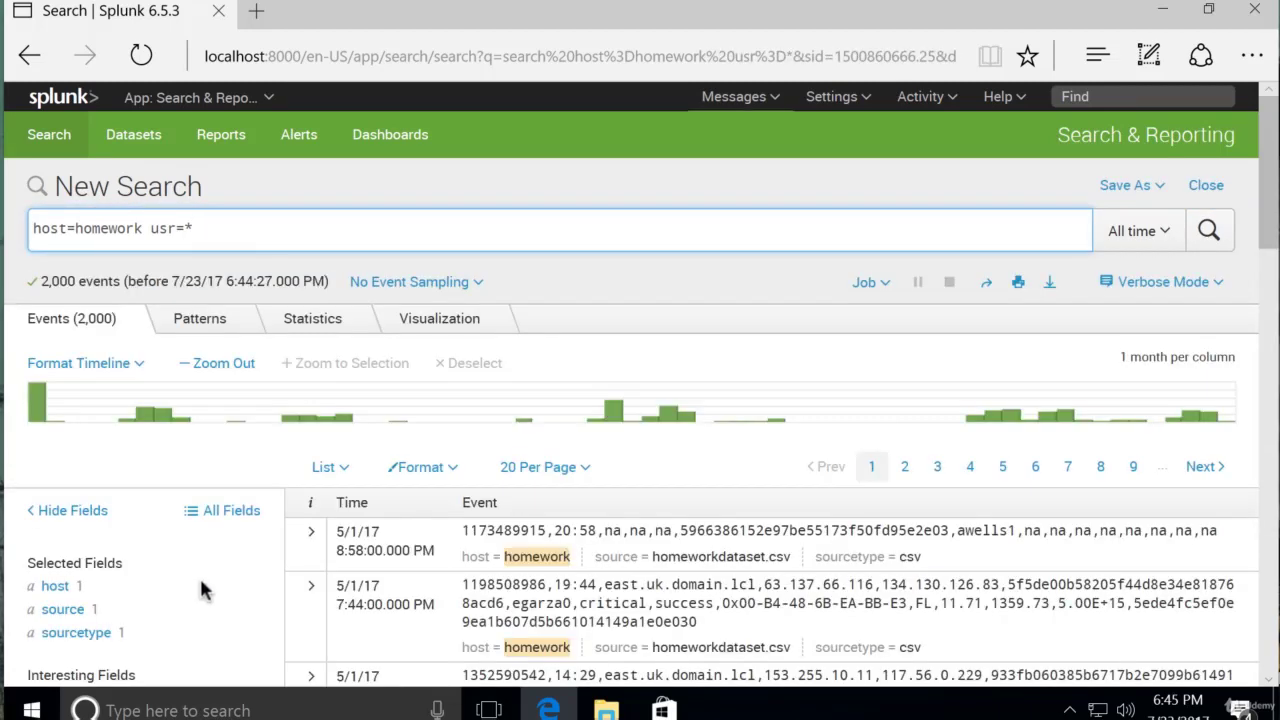
scroll(220, 590, "down", 5)
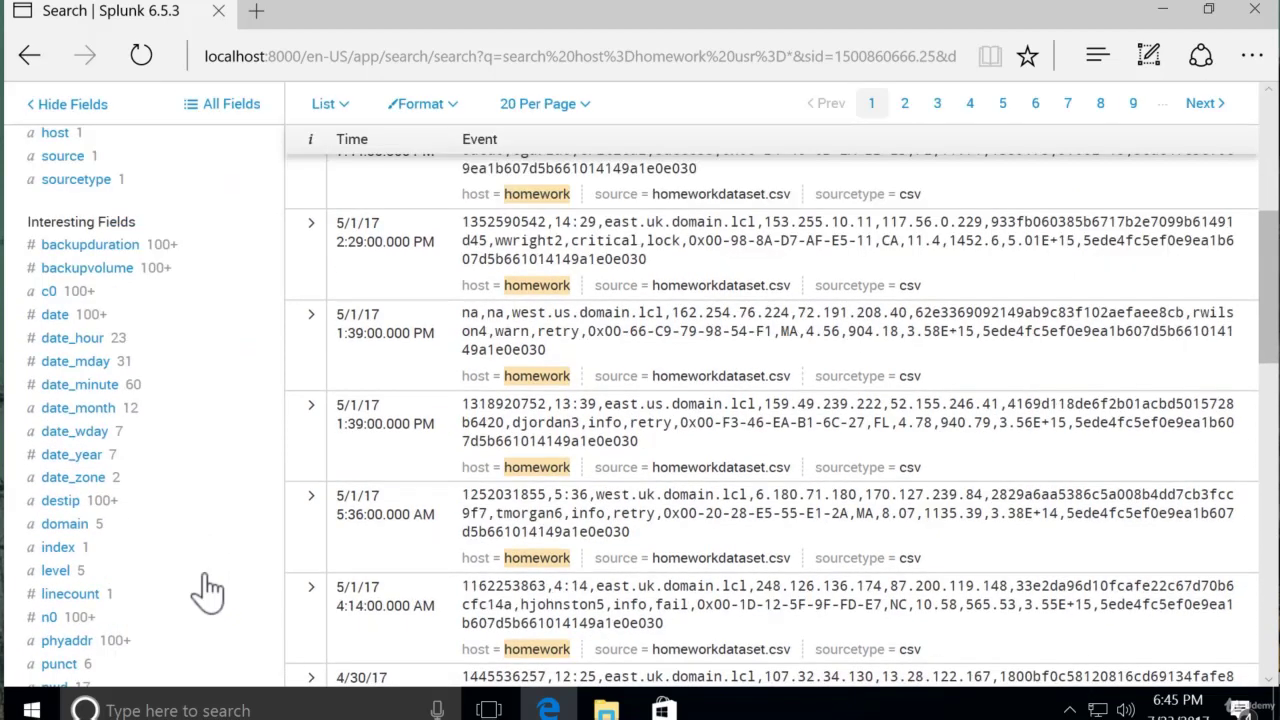
scroll(208, 590, "down", 3)
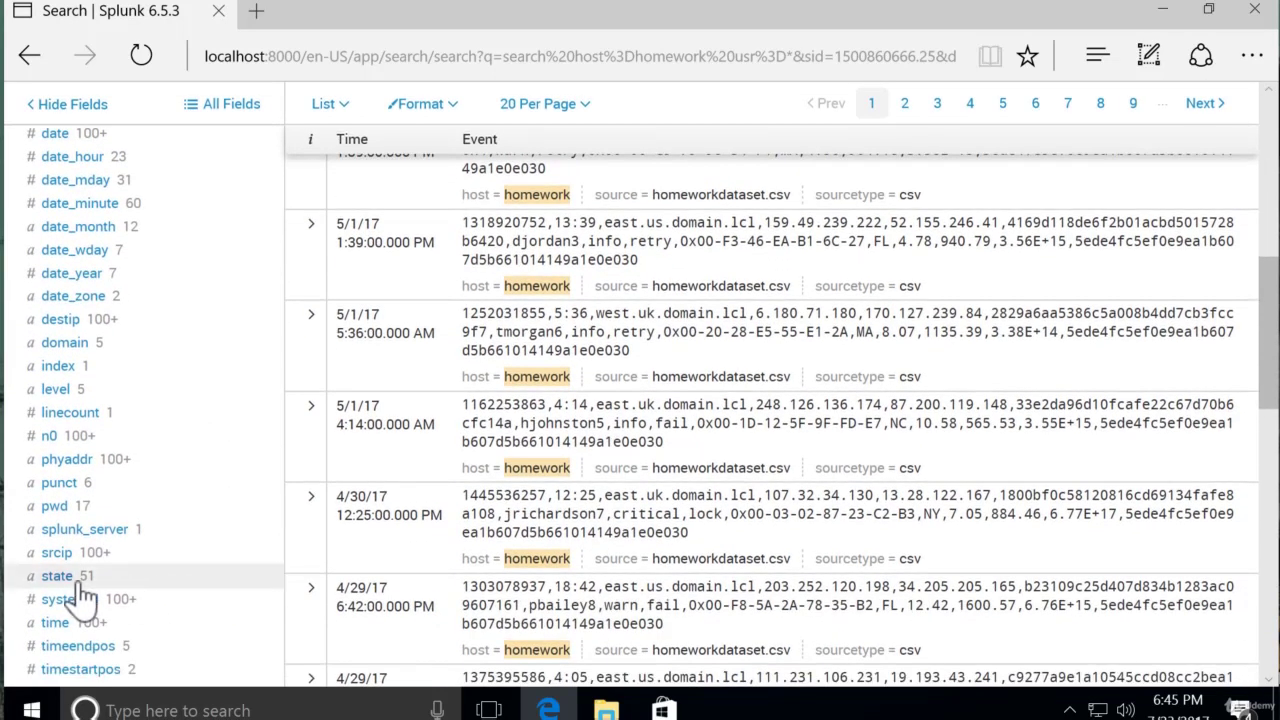
Review the state field's value summary, then close it.
left_click(47, 581)
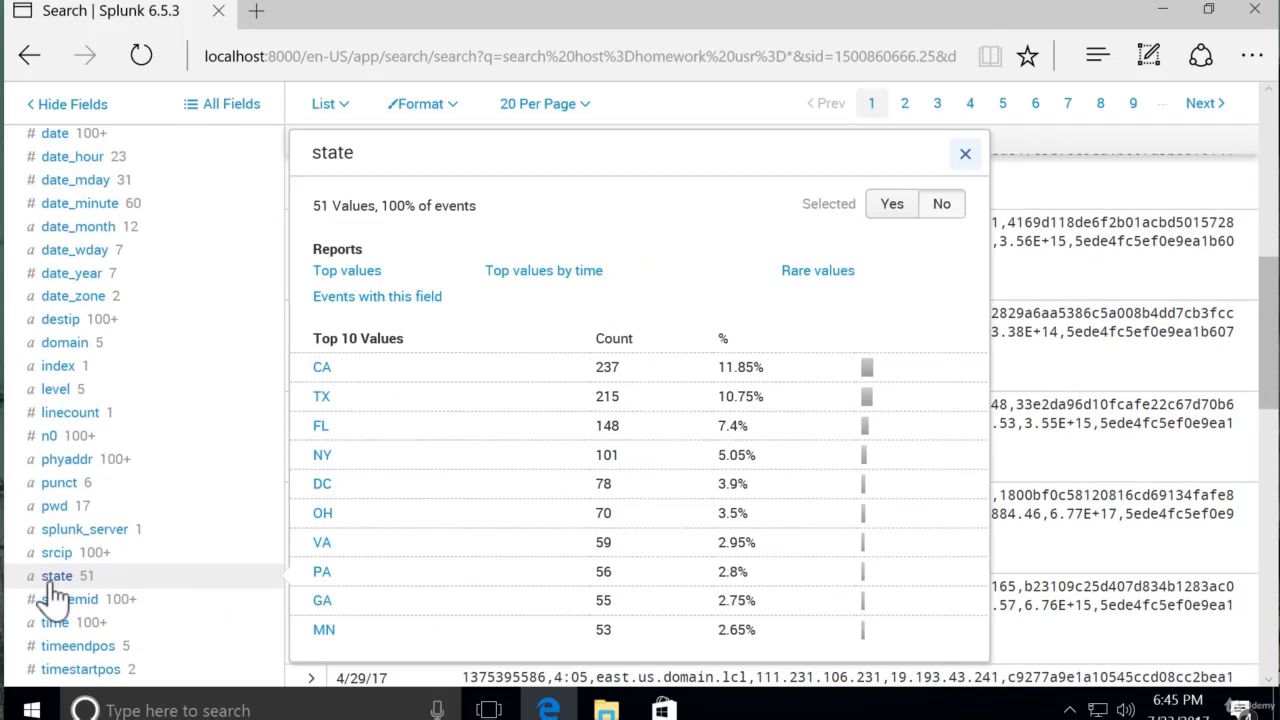
left_click(965, 153)
scroll(229, 394, "up", 10)
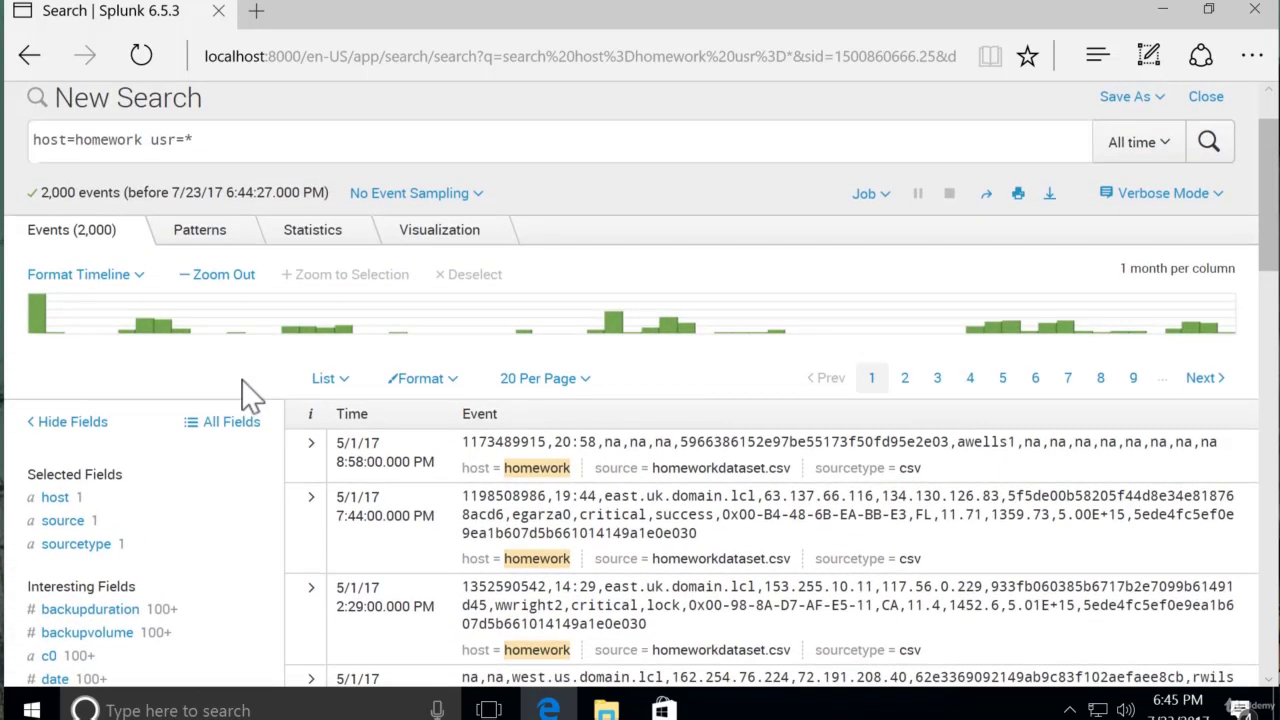
scroll(250, 395, "up", 2)
Append state=* and run host=homework usr=* state=*, still returning 2,000 events.
left_click(334, 222)
type("state")
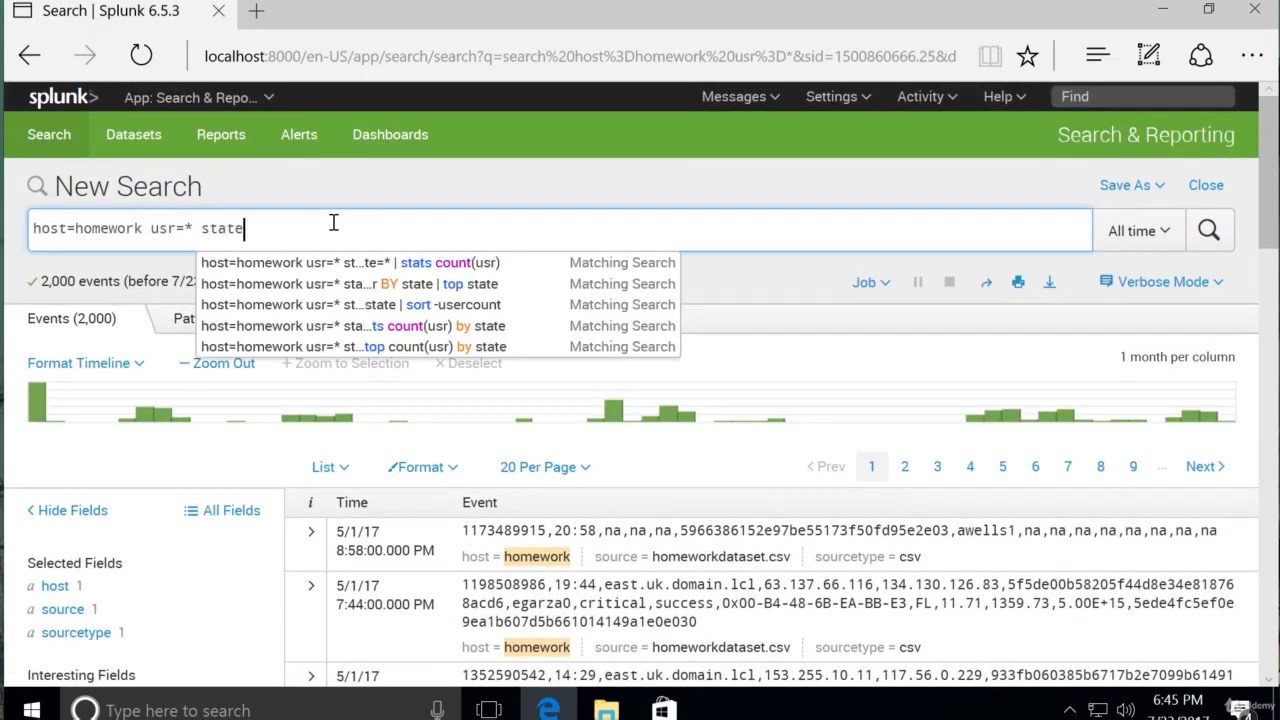
type("=*")
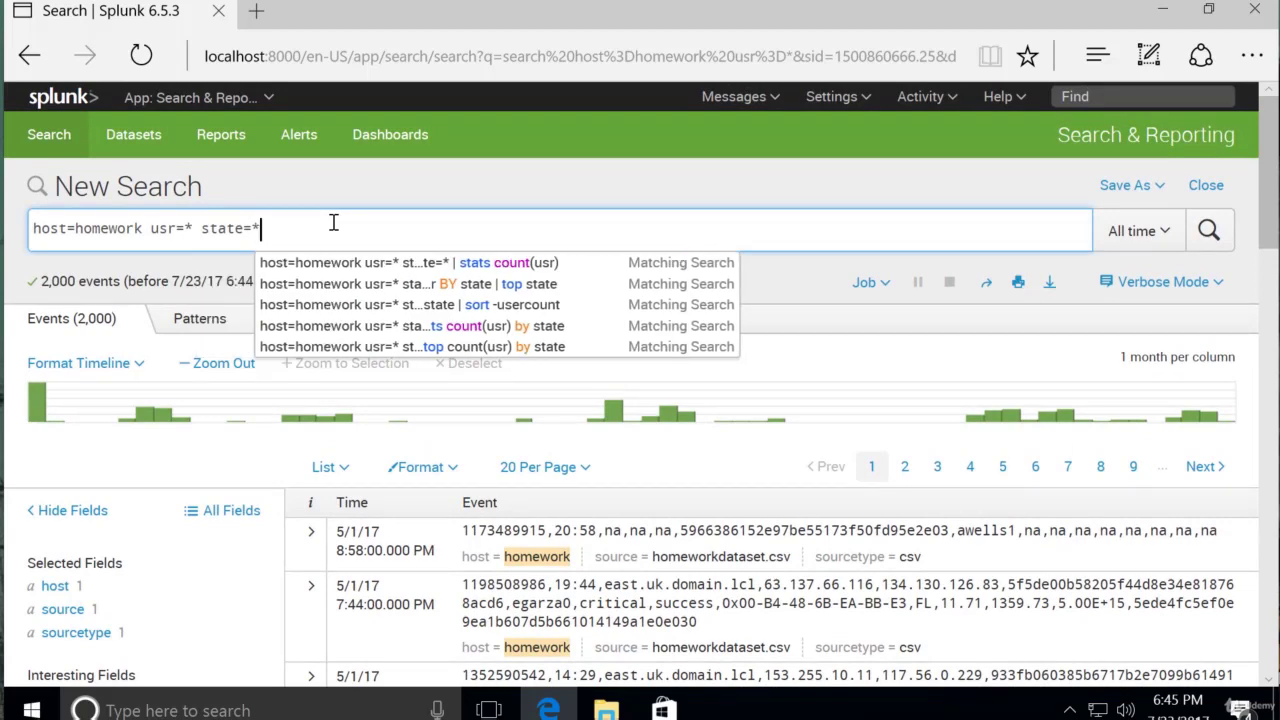
key("Return")
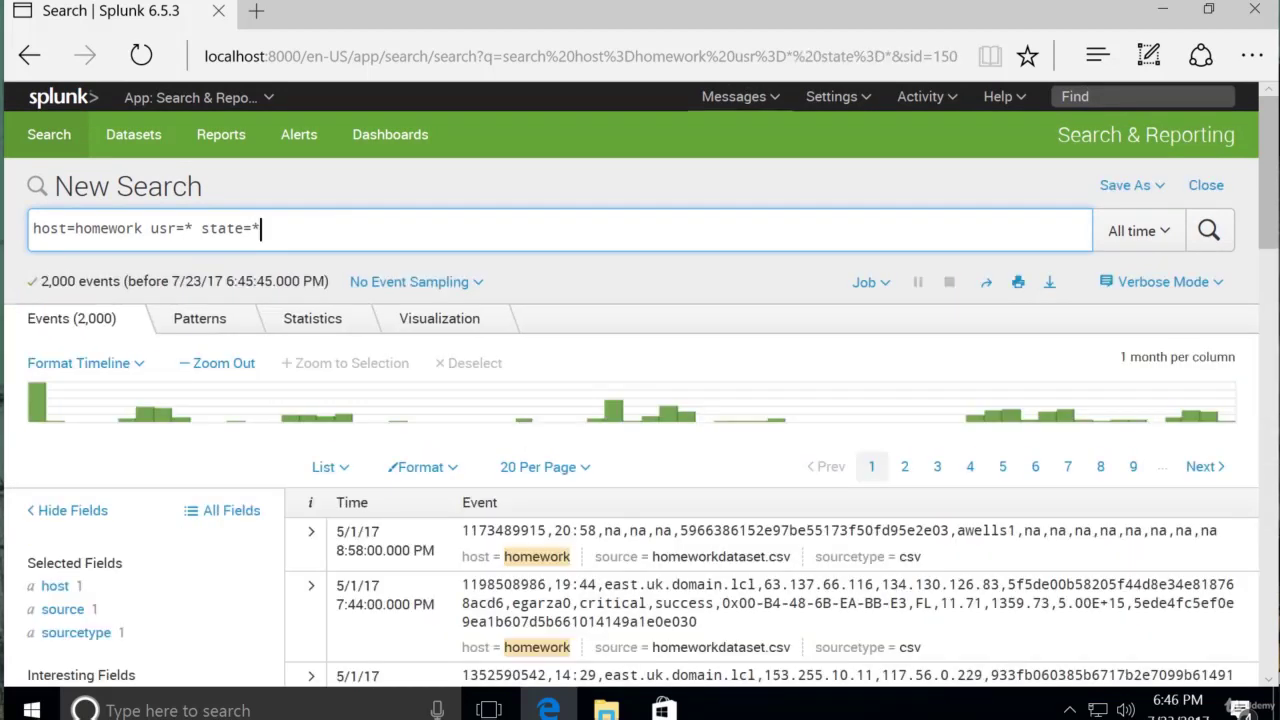
left_click(319, 249)
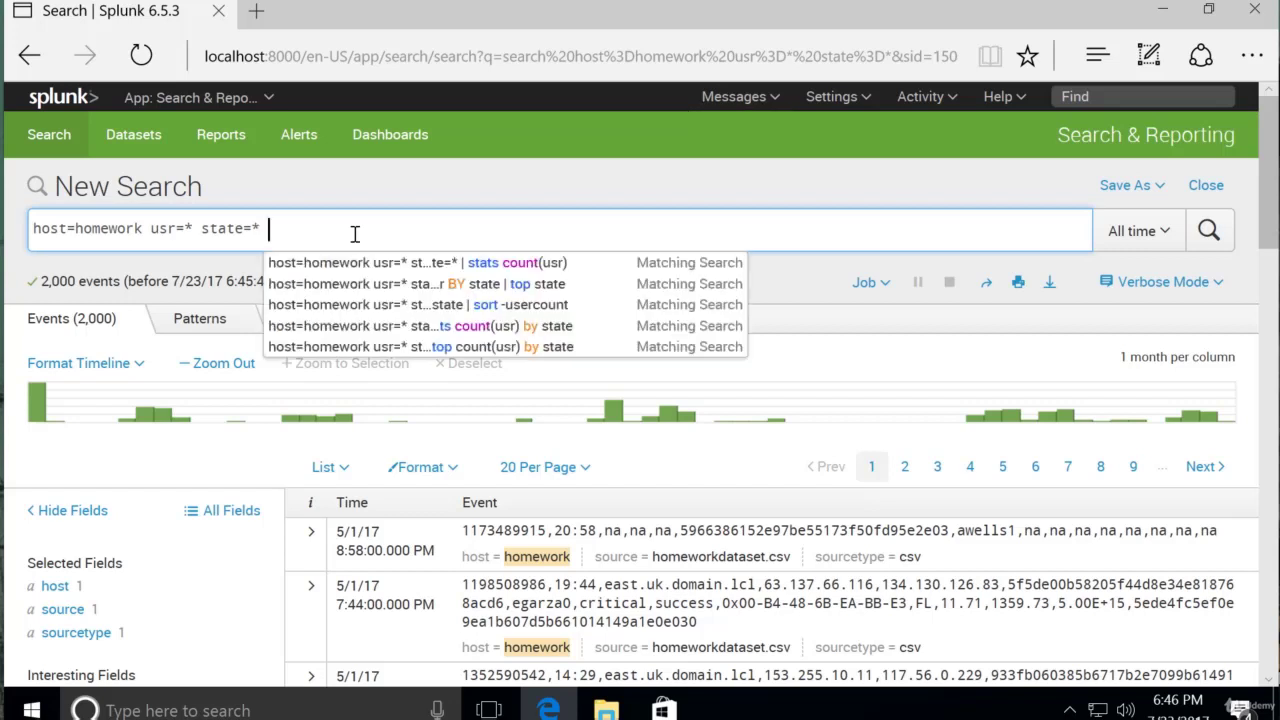
Pipe the search to '| table usr state' and run it for a 2,000-row table.
type("|")
type(" ta")
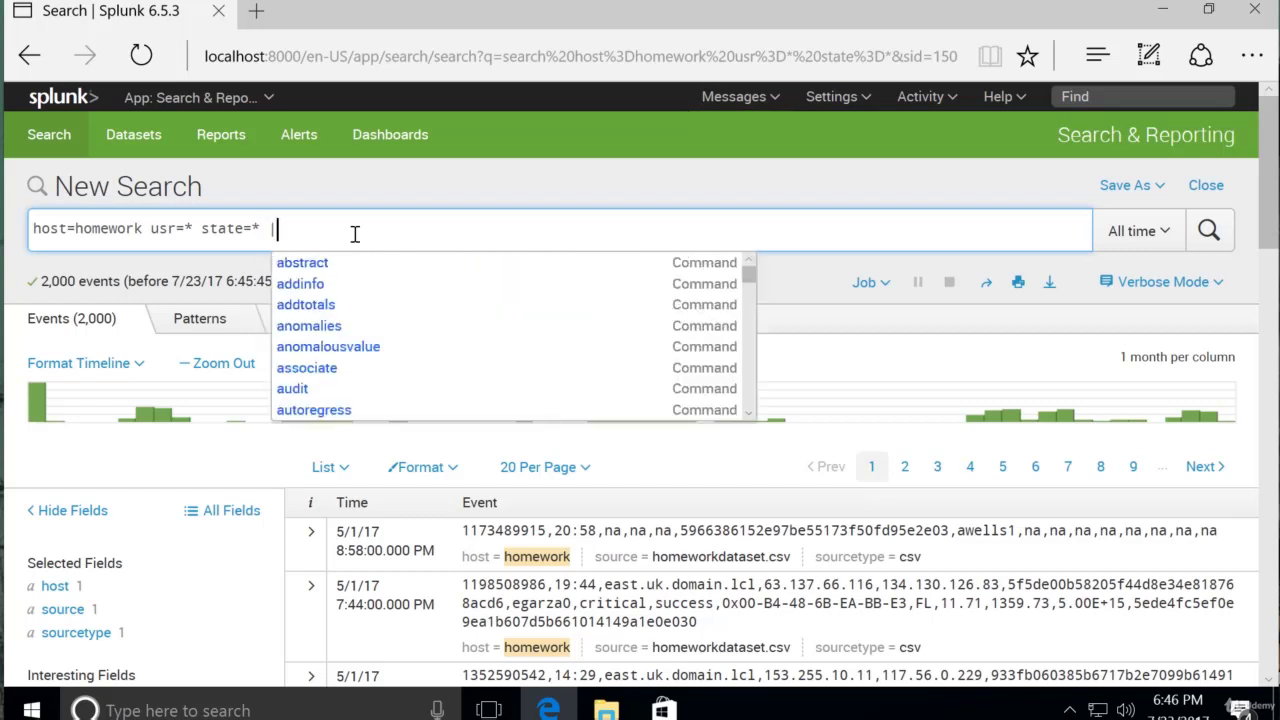
type("b")
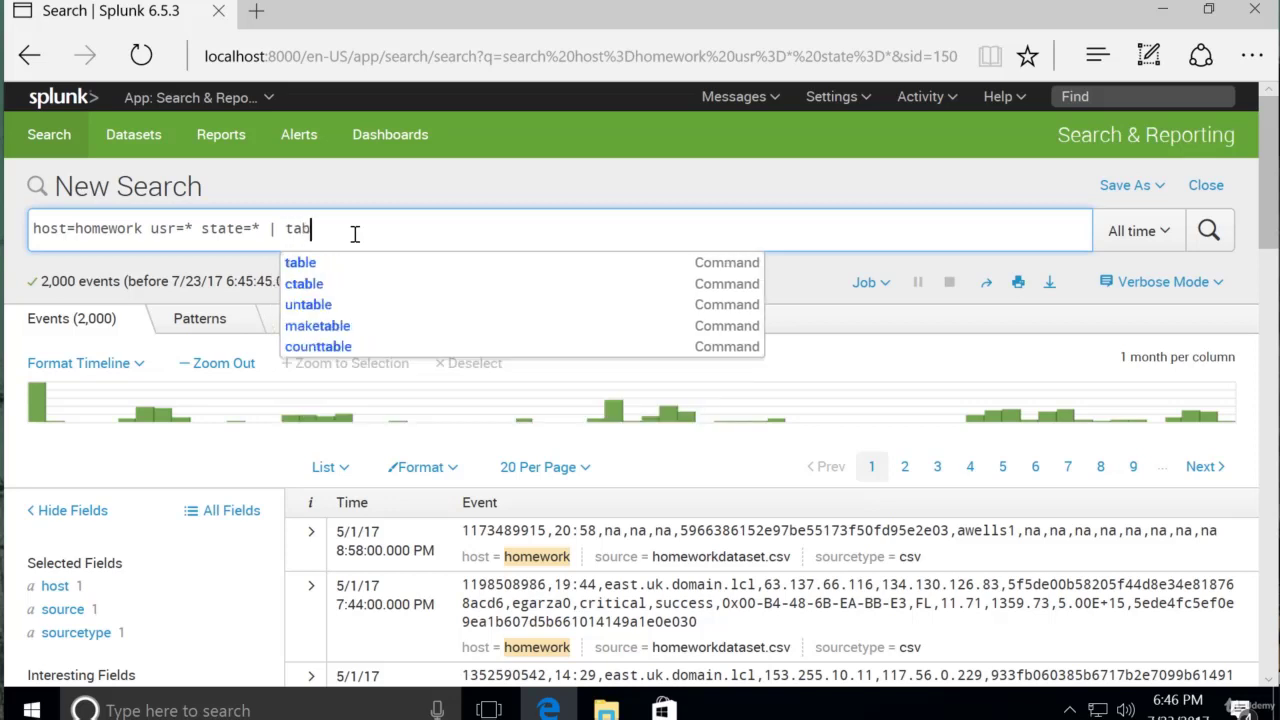
type("le u")
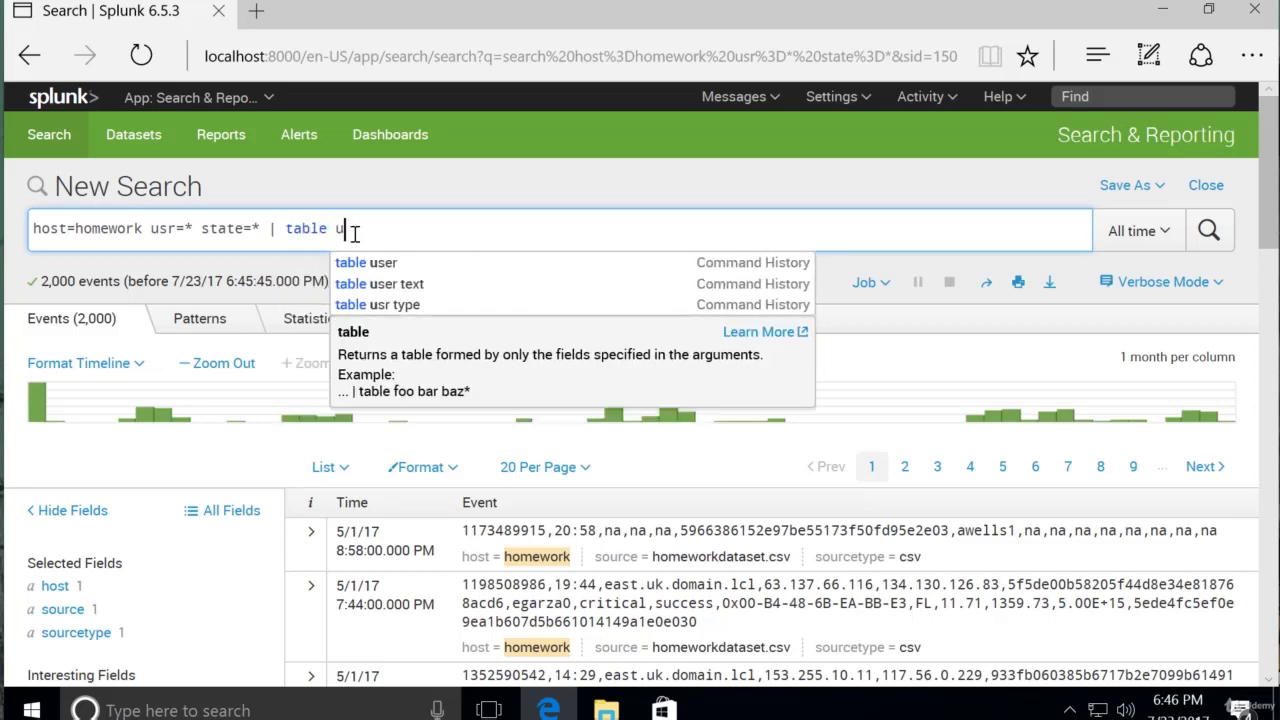
type("sr stat")
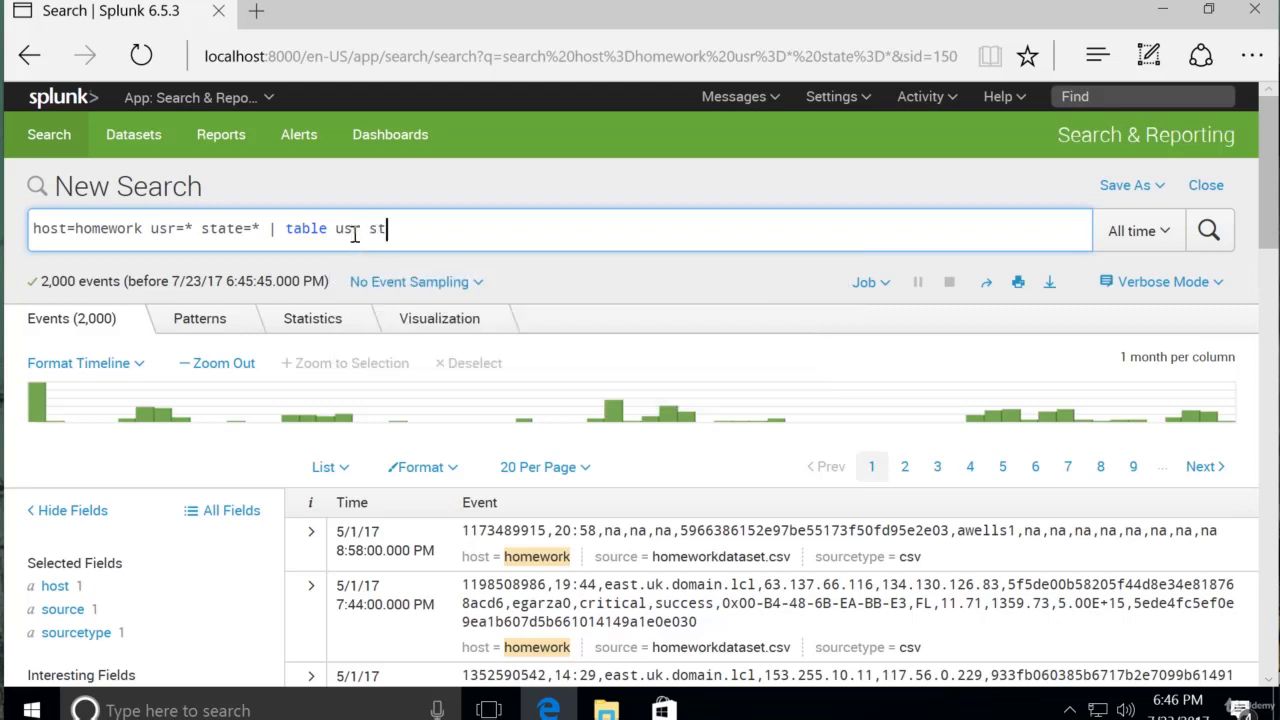
type("e")
left_click(1209, 250)
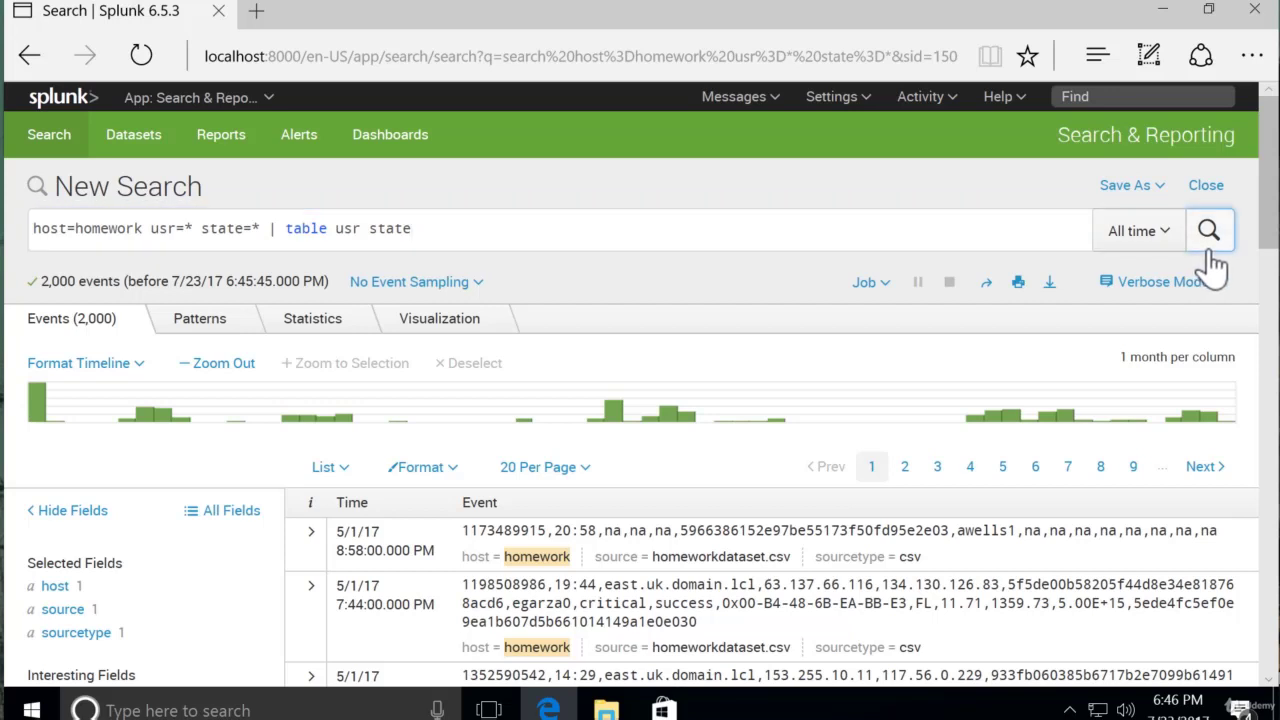
left_click(1209, 250)
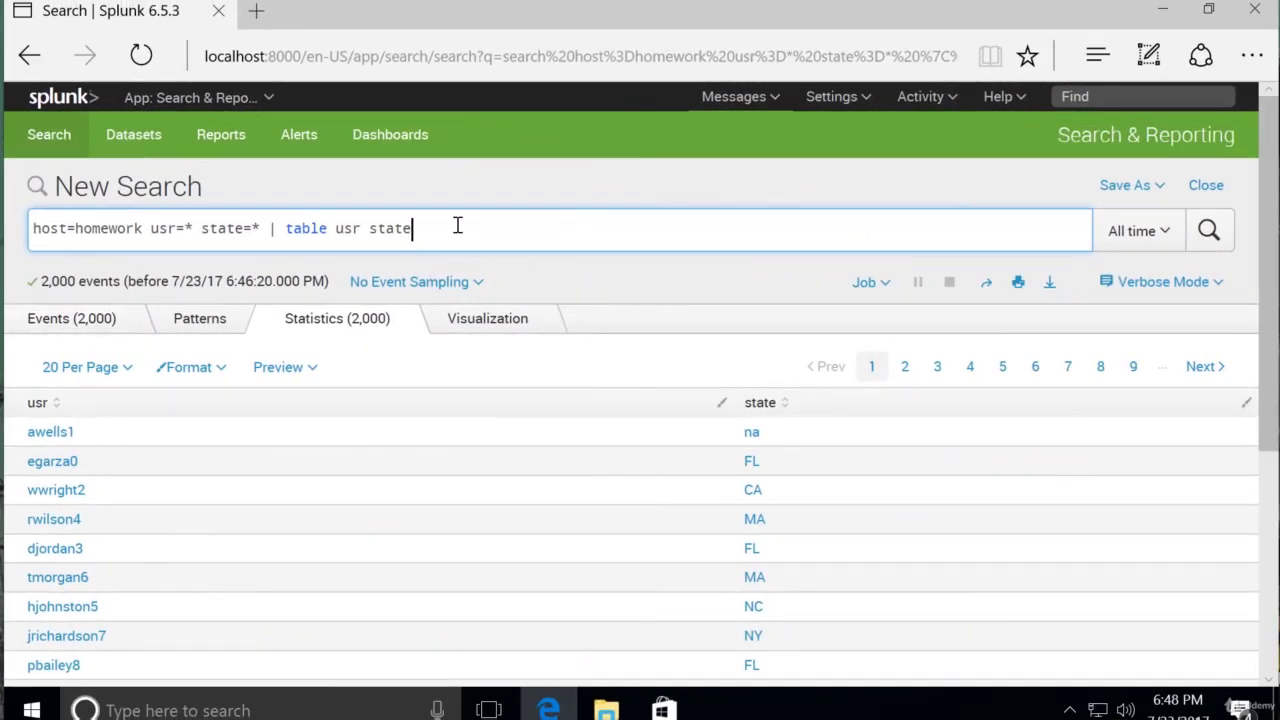
Replace the table command with '| chart count(usr) BY state' in the query.
key("BackSpace")
key("BackSpace")
key("BackSpace")
key("BackSpace")
key("BackSpace")
key("BackSpace")
key("BackSpace")
key("BackSpace")
key("BackSpace")
key("BackSpace")
key("BackSpace")
key("BackSpace")
key("BackSpace")
key("BackSpace")
key("BackSpace")
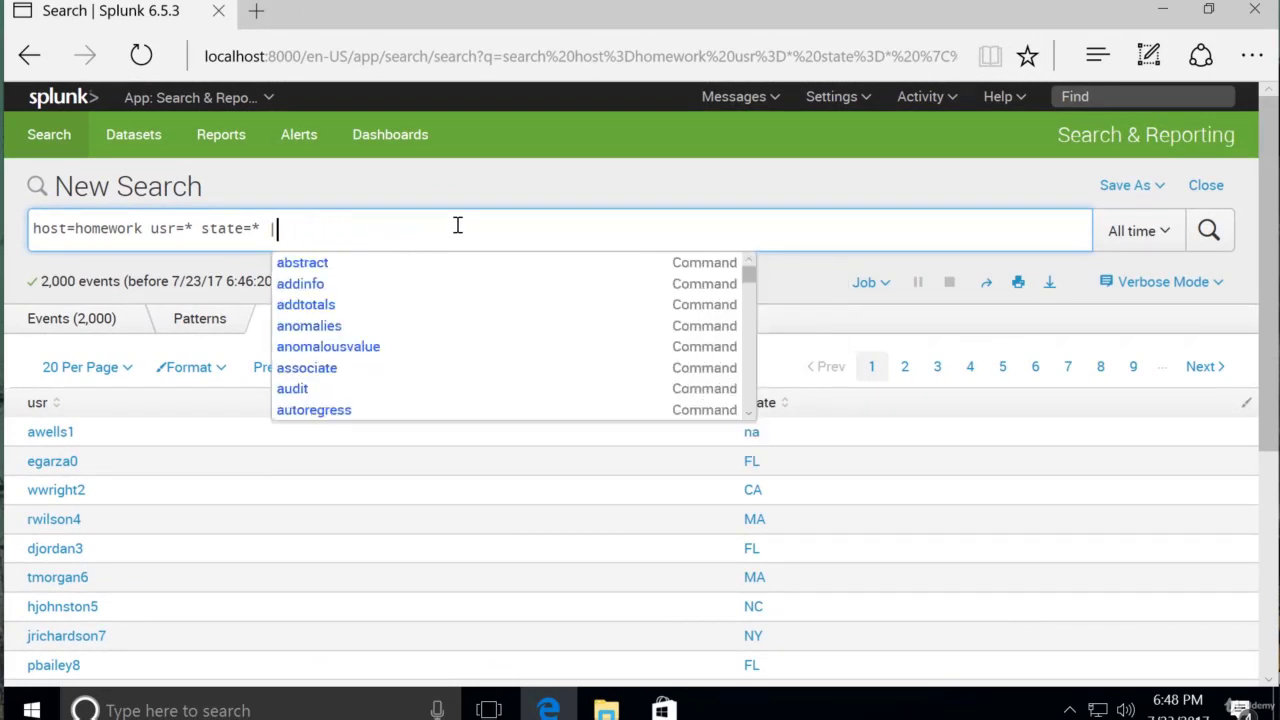
type("ch")
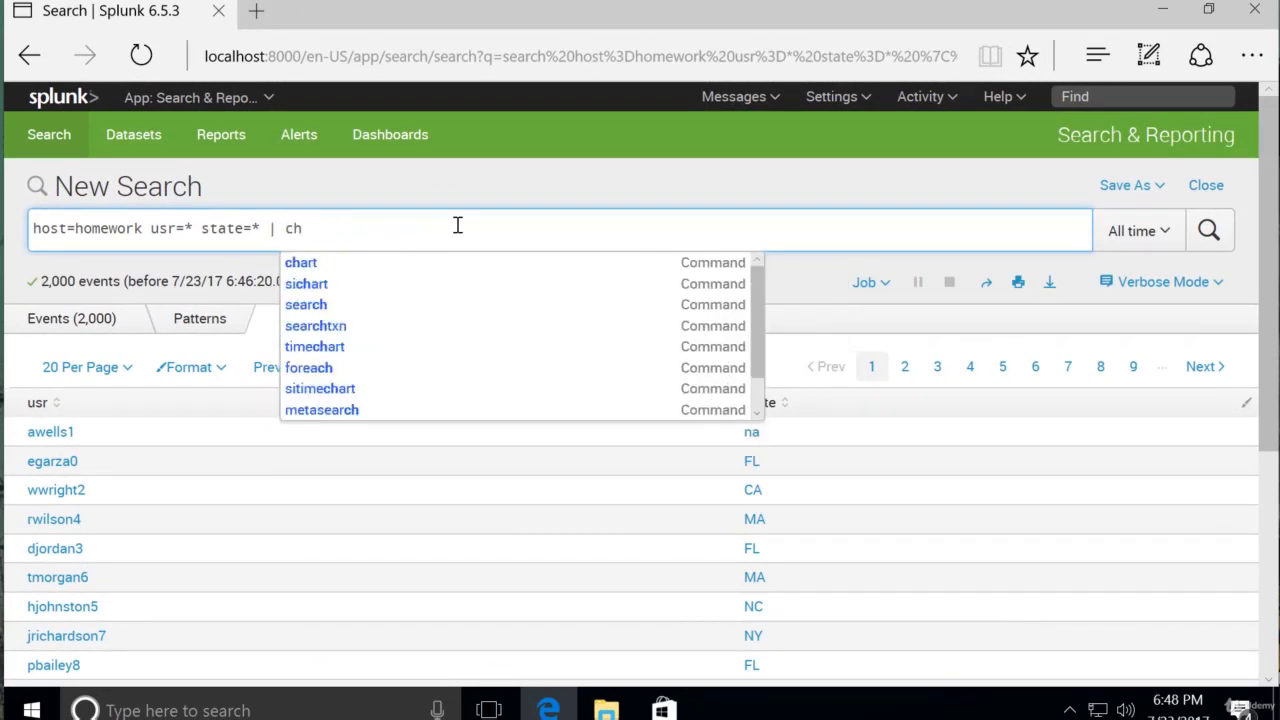
type("art")
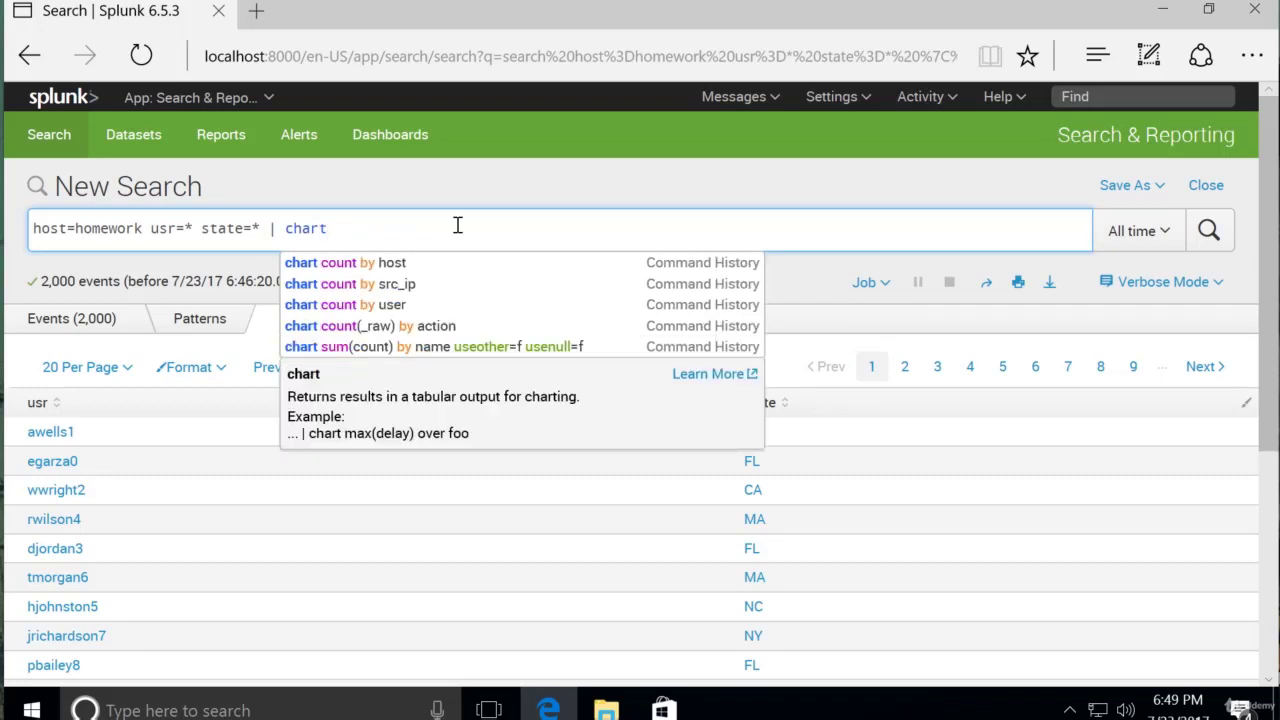
key("Left")
key("Left")
key("Left")
key("Left")
key("Left")
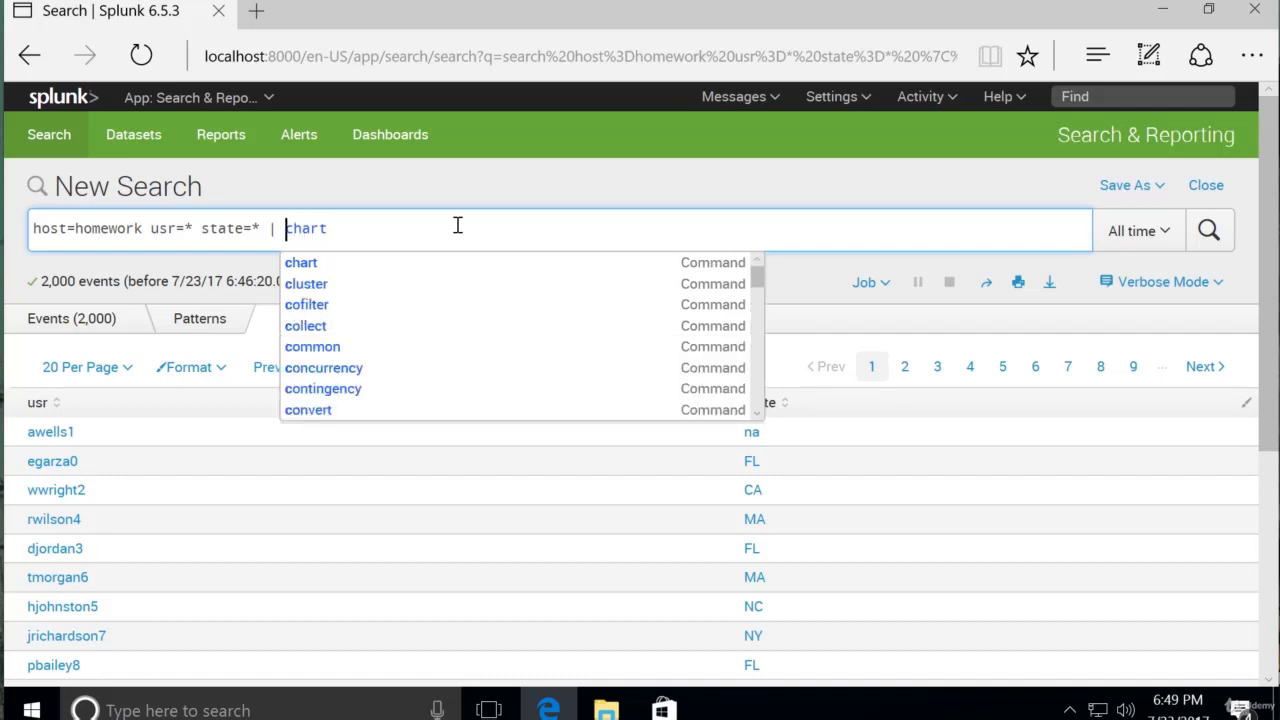
type("time")
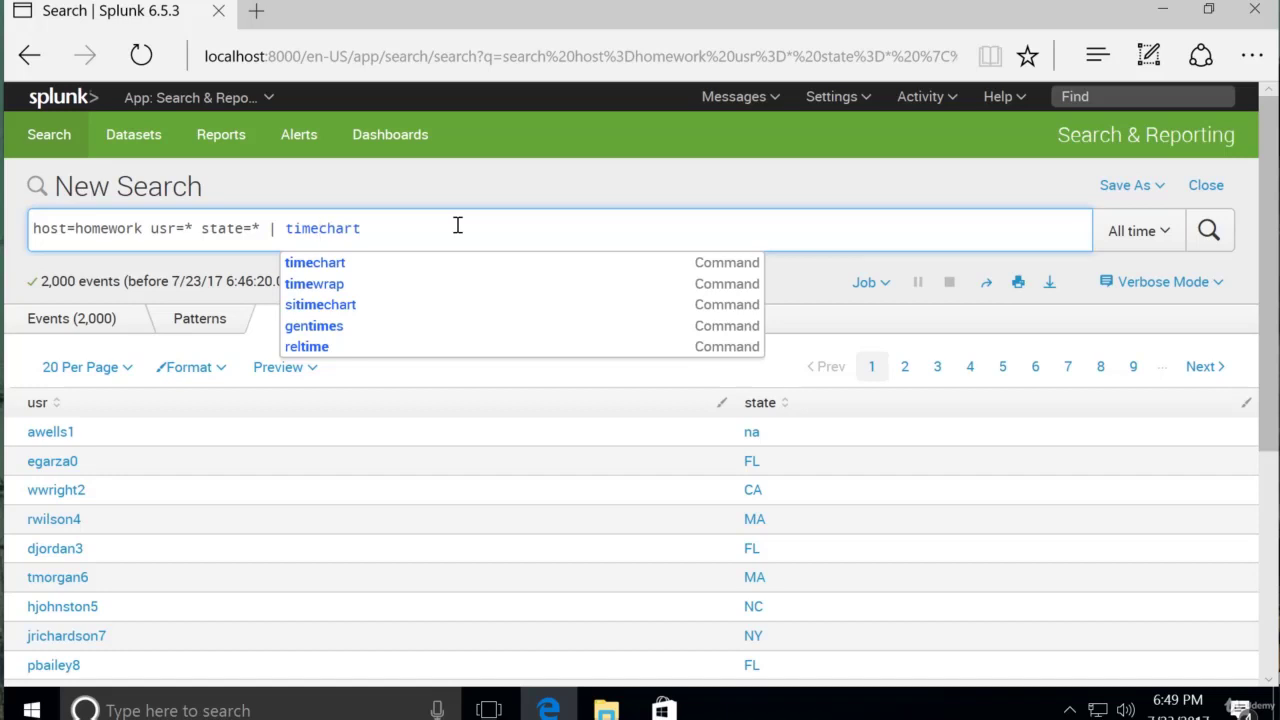
key("BackSpace")
key("BackSpace")
key("BackSpace")
key("BackSpace")
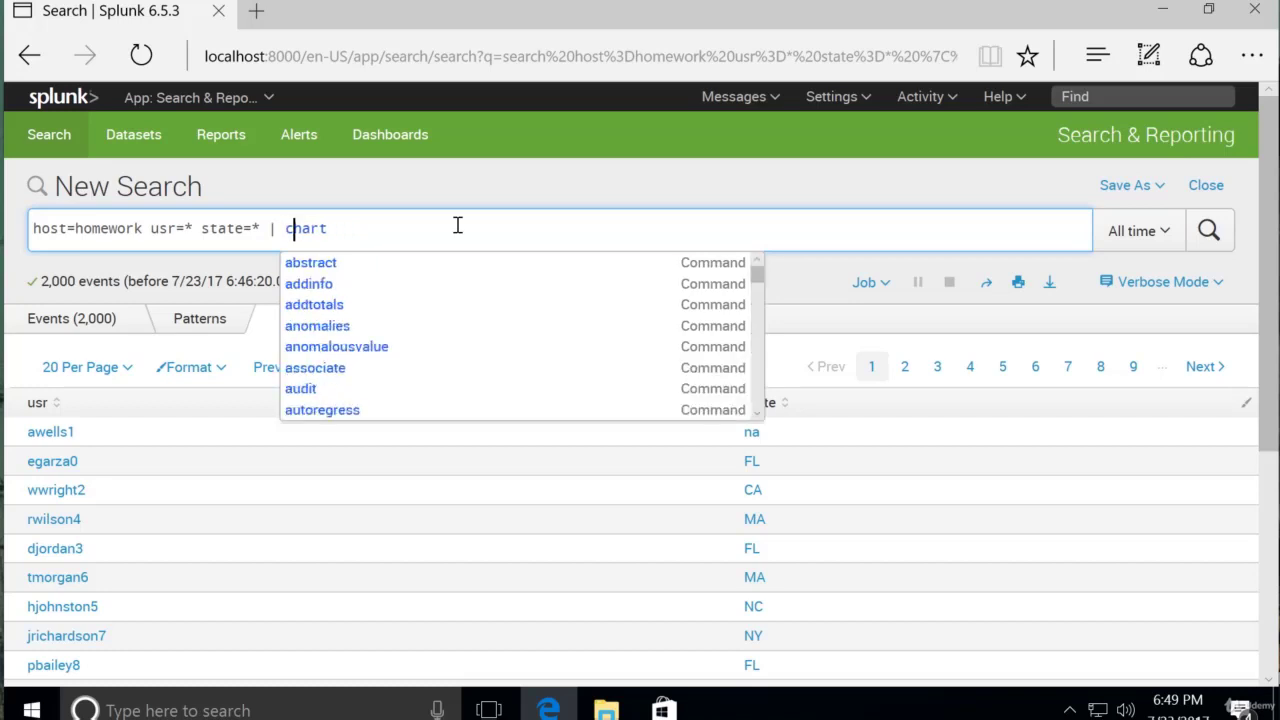
type("chart")
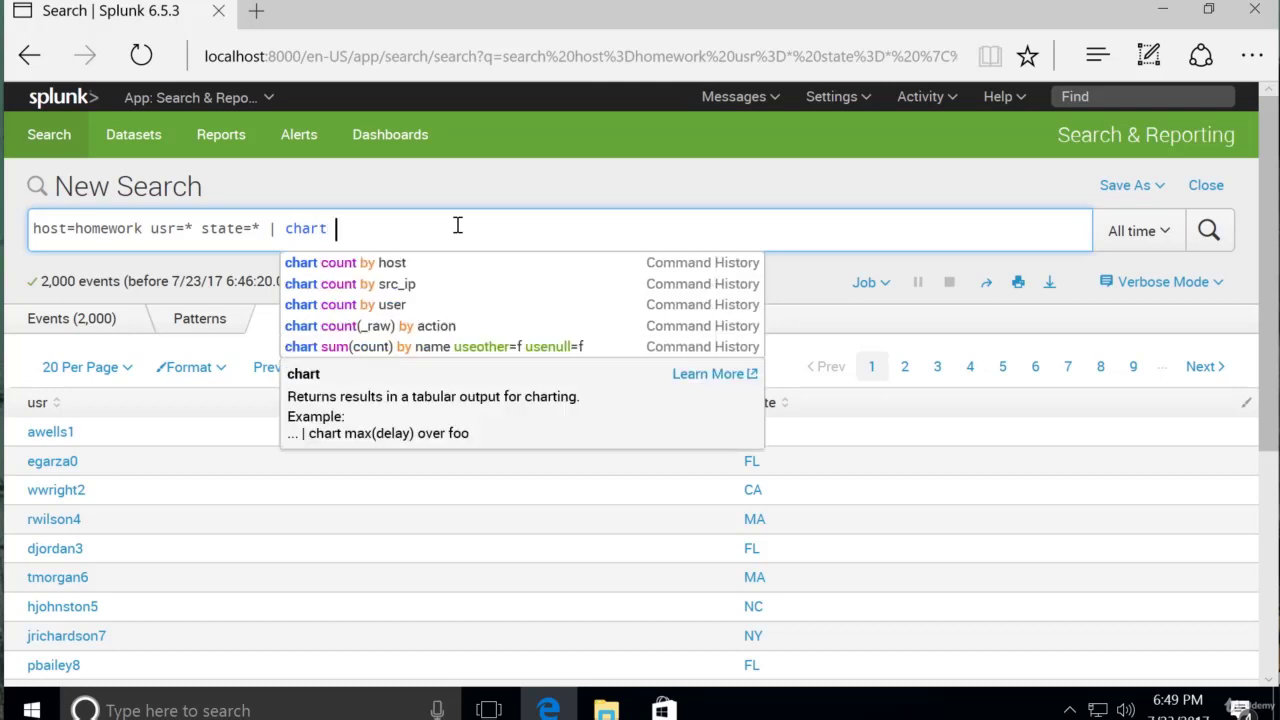
type(" count")
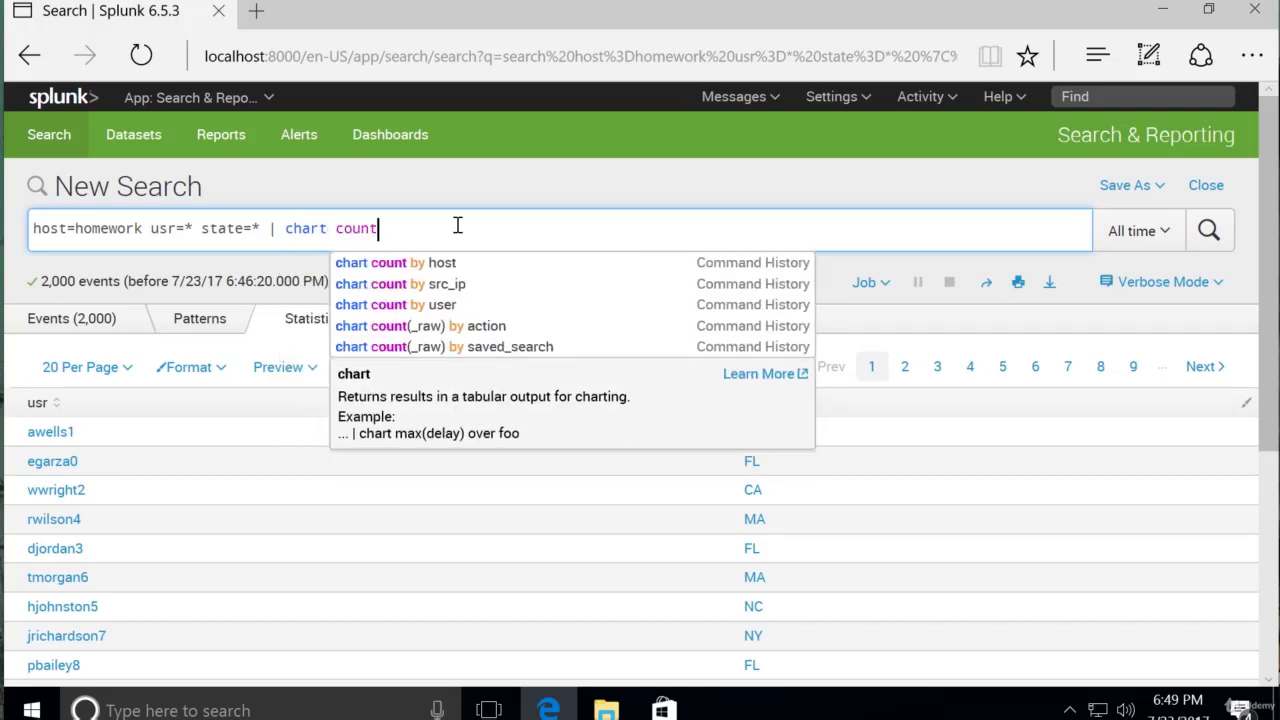
type("(")
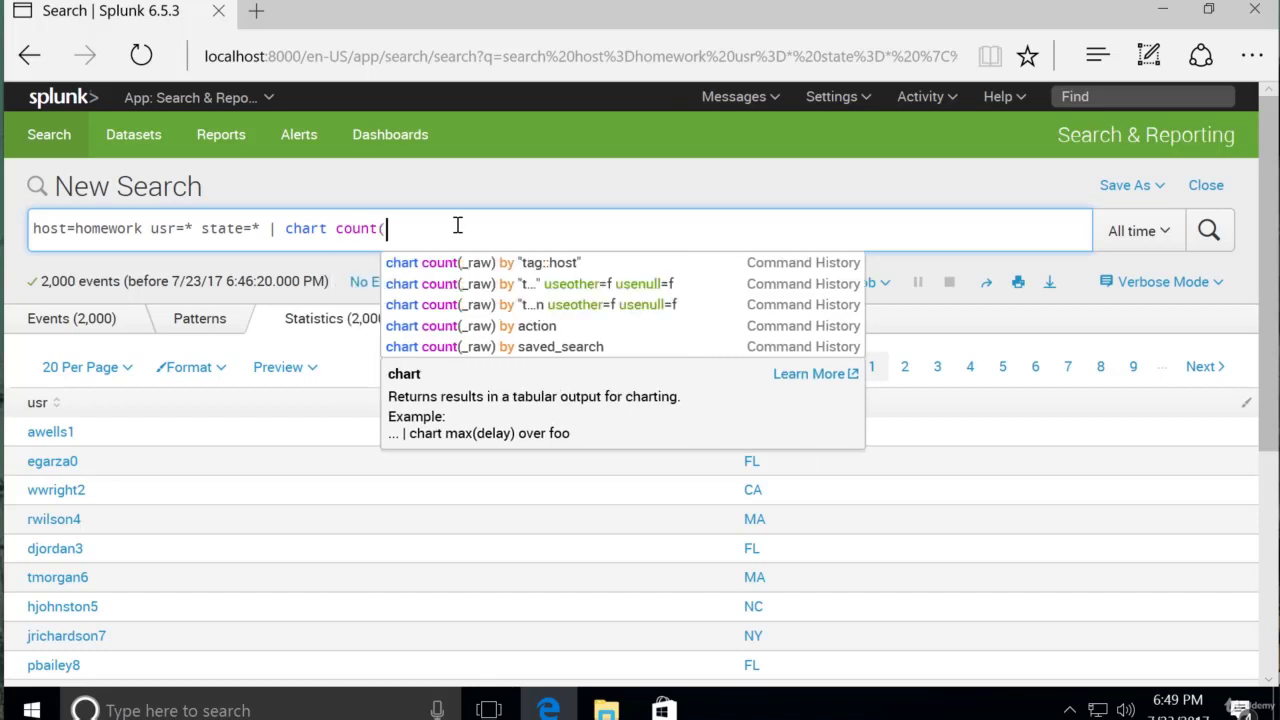
type("usr")
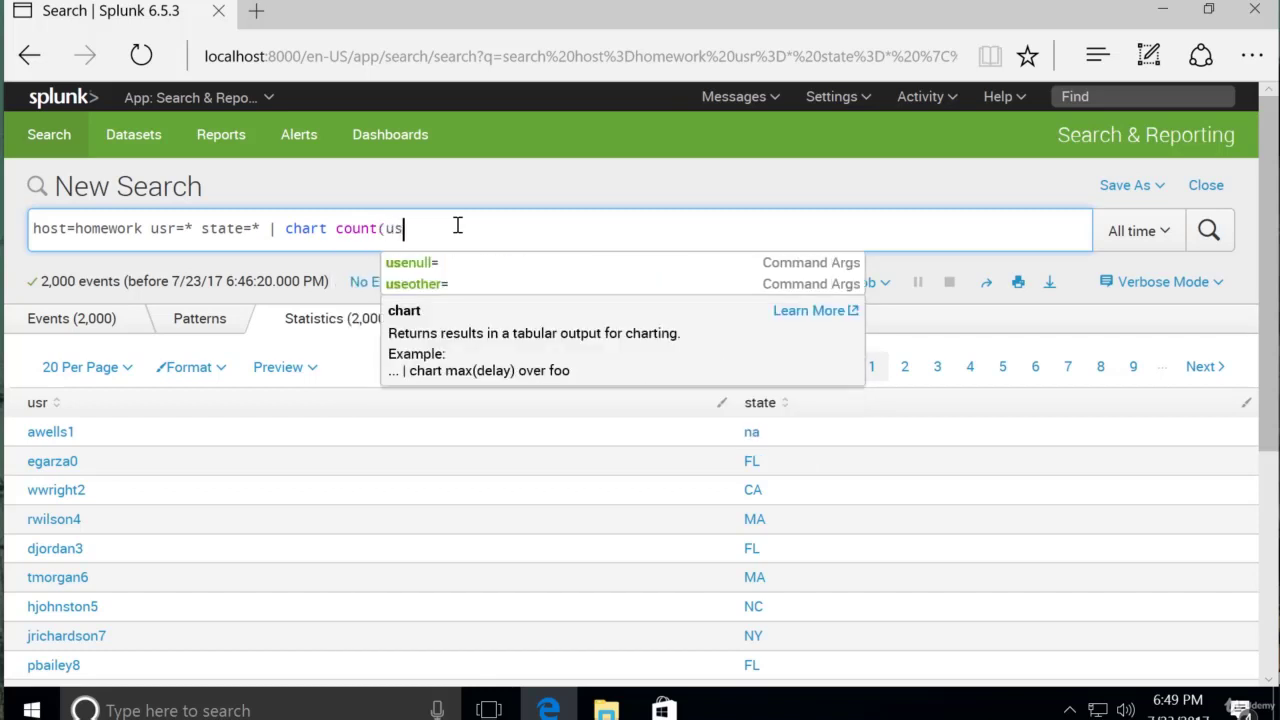
type(")")
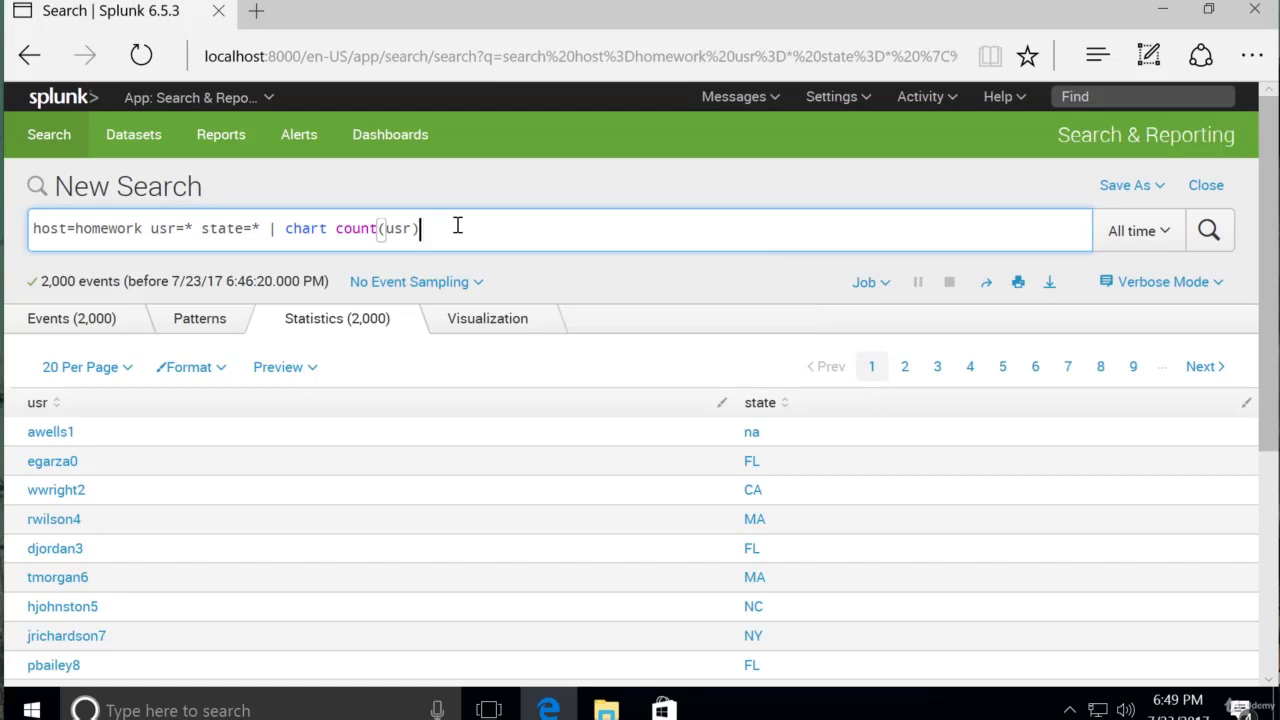
type(" BY st")
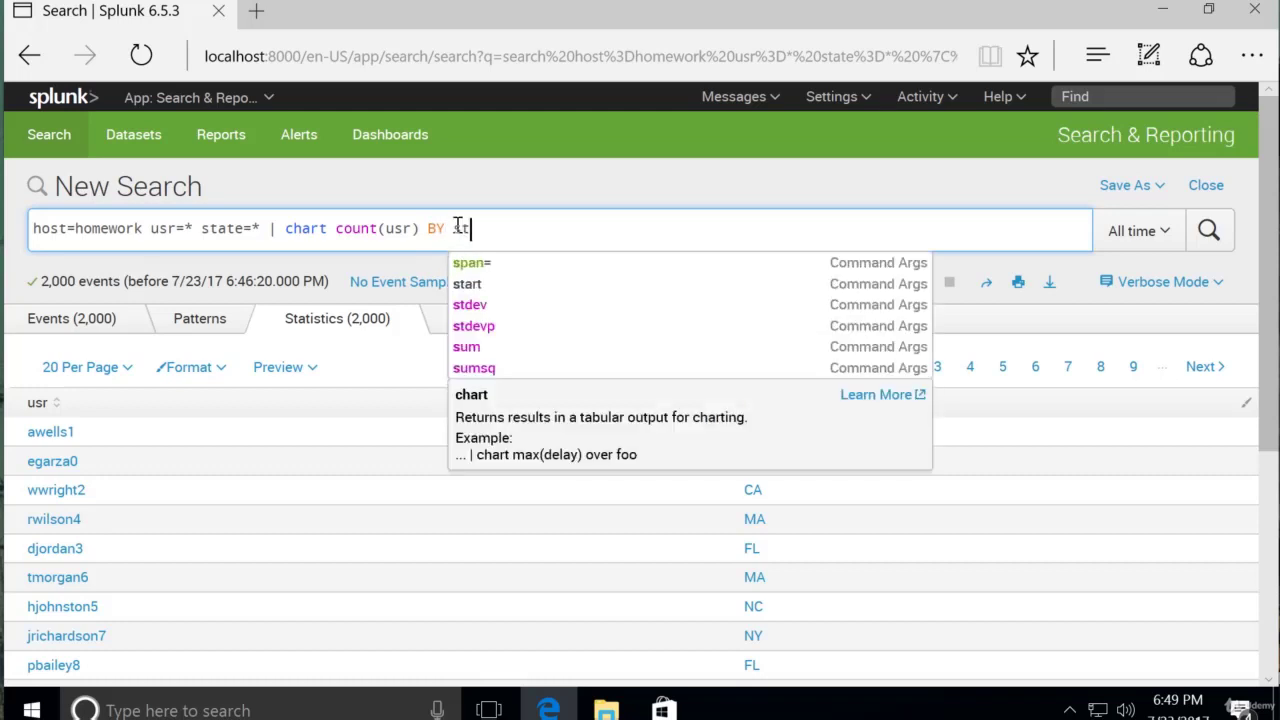
type("ate")
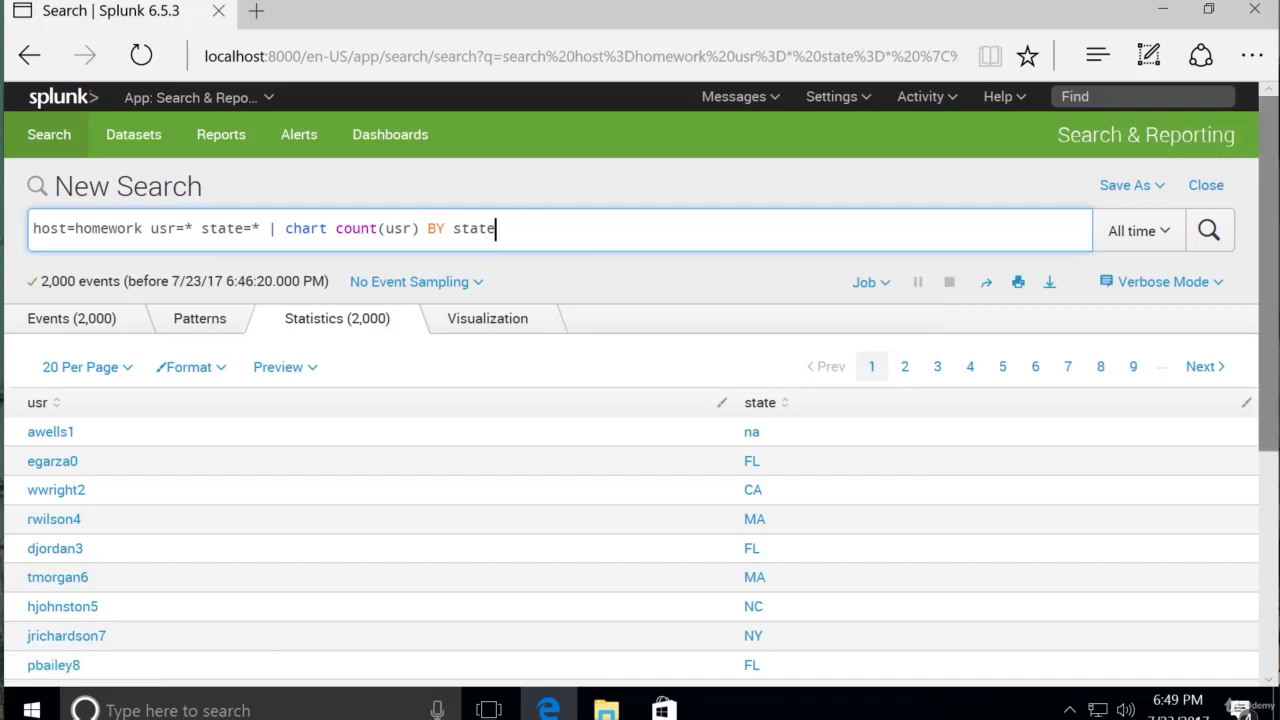
Run the chart search, giving count(usr) for 51 states (e.g. CA 237).
left_click(1205, 240)
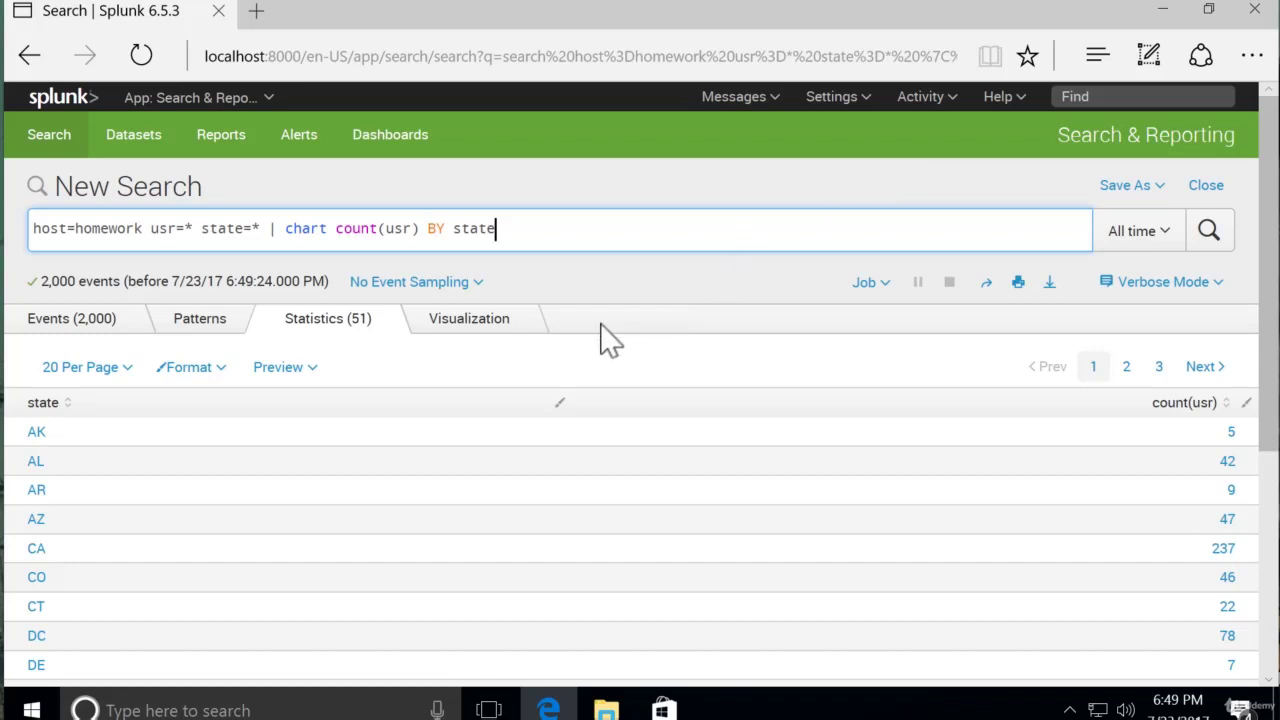
Display count(usr) by state as a column chart and read bar values, CA tallest at 237.
left_click(489, 322)
scroll(243, 338, "down", 1)
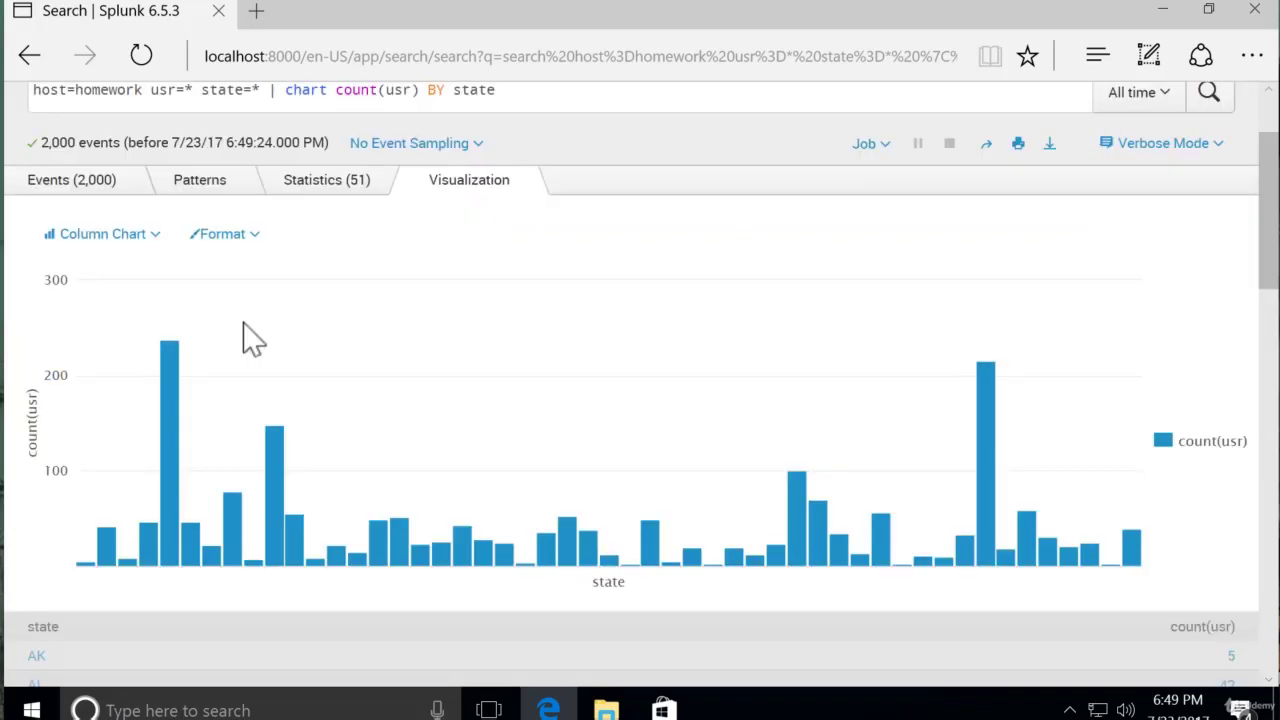
left_click(292, 188)
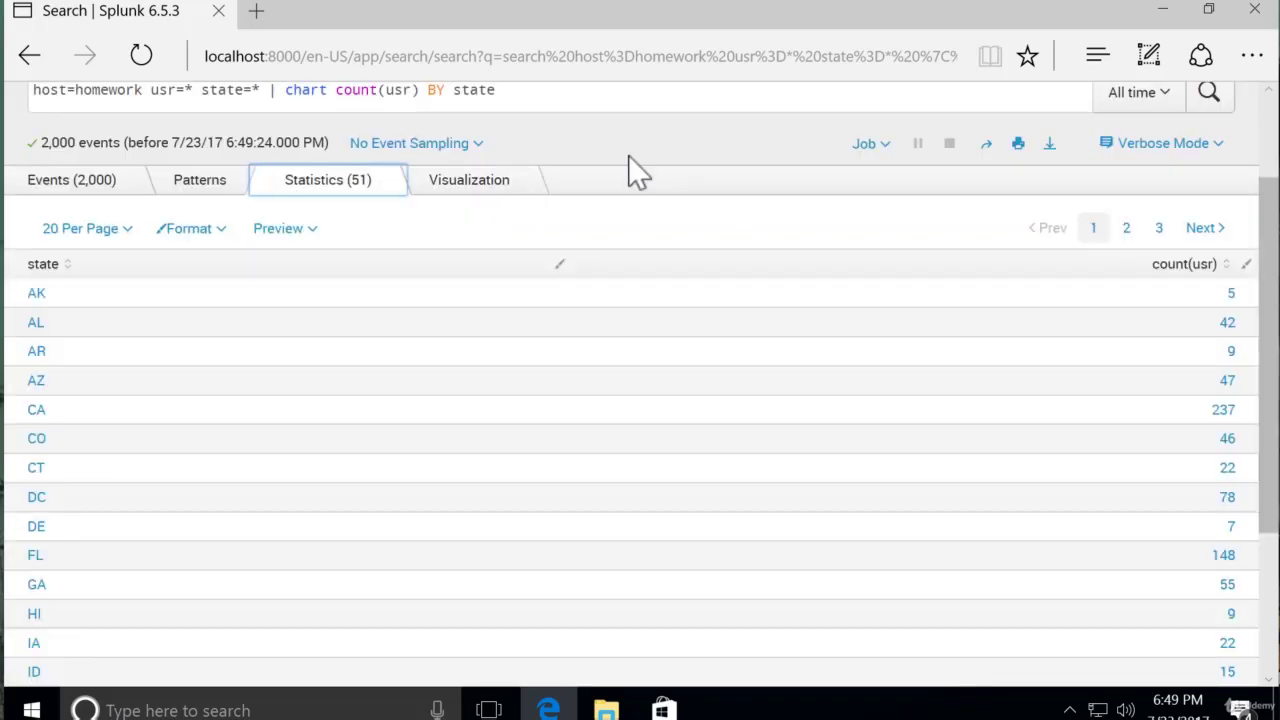
scroll(628, 155, "up", 1)
scroll(628, 155, "up", 2)
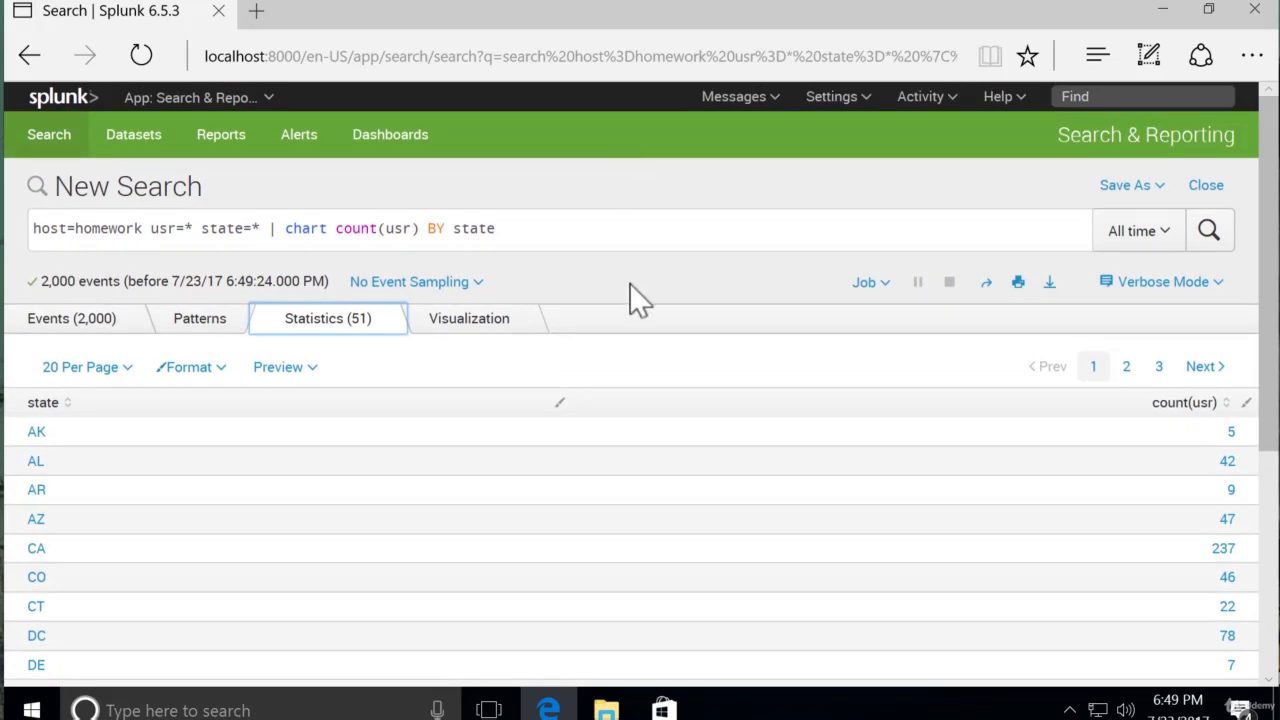
left_click(503, 338)
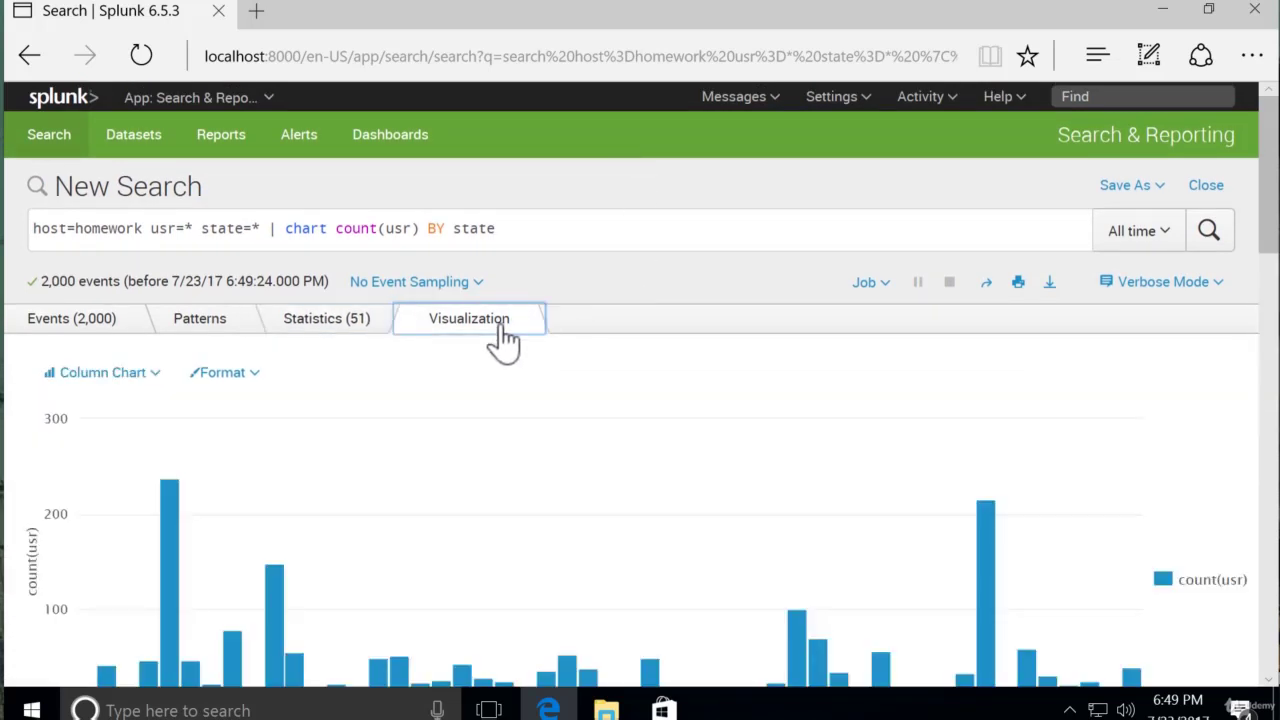
scroll(518, 443, "down", 2)
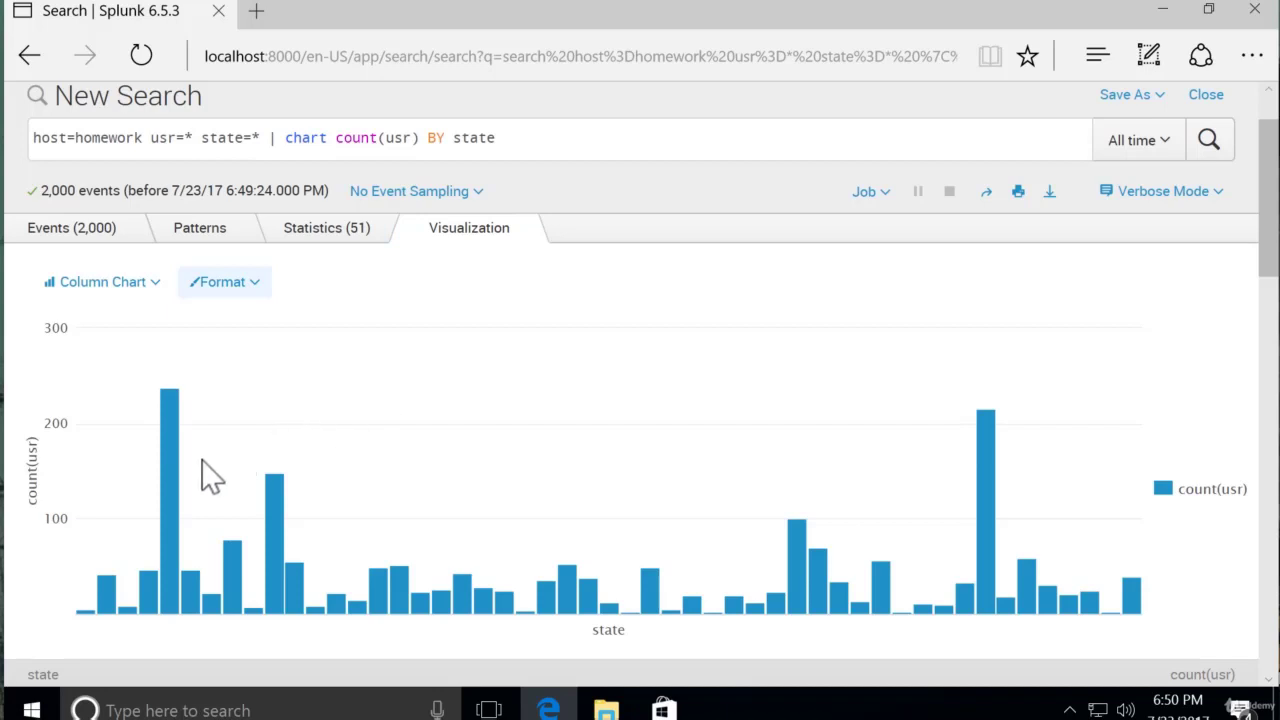
mouse_move(168, 485)
mouse_move(258, 568)
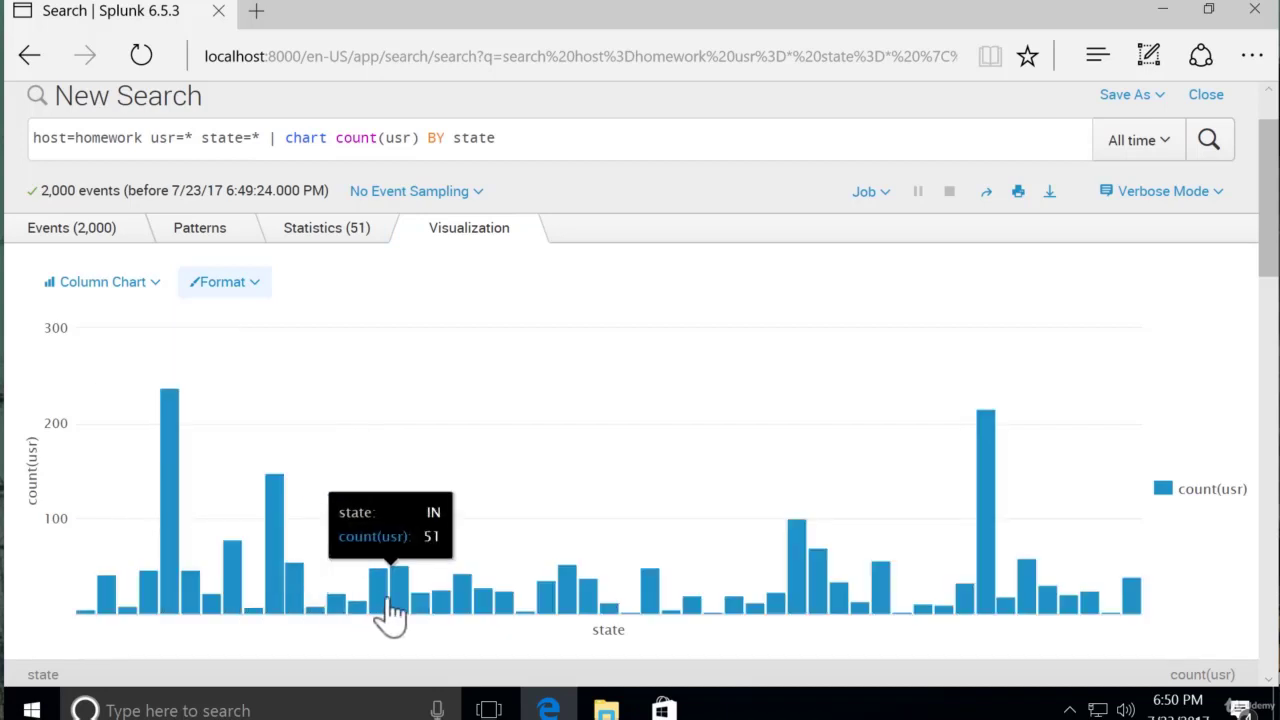
mouse_move(328, 601)
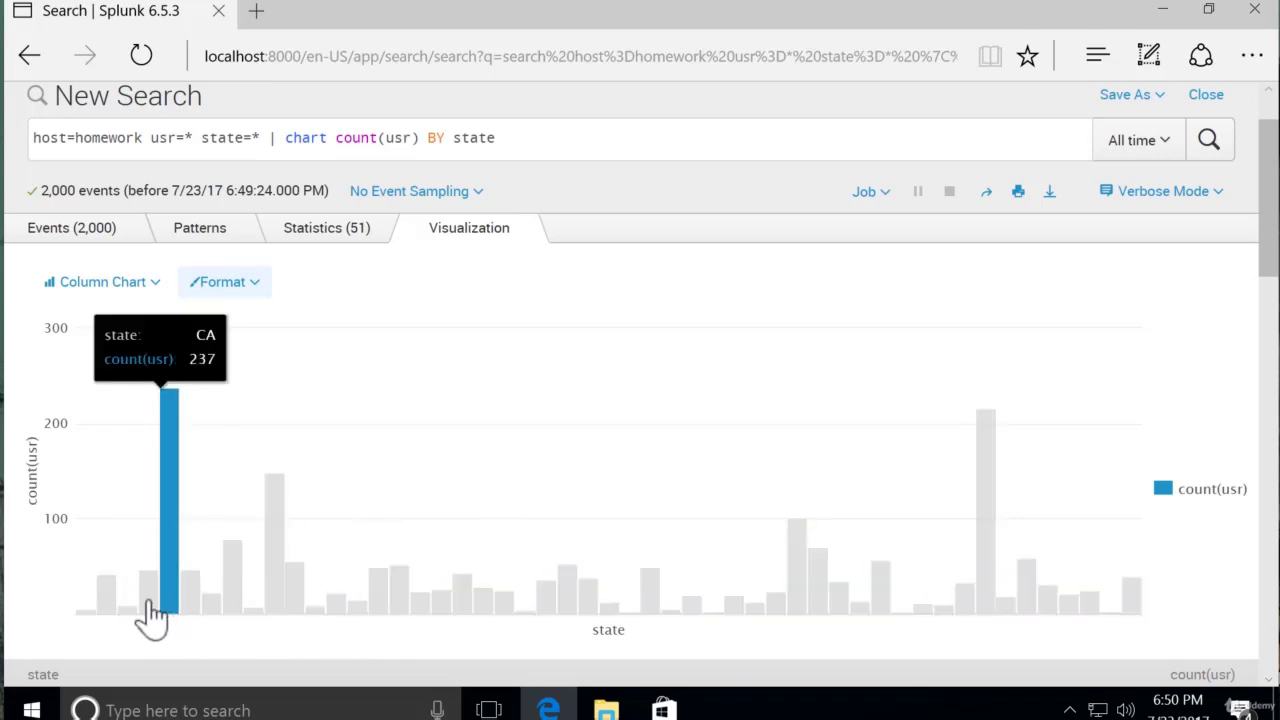
mouse_move(120, 608)
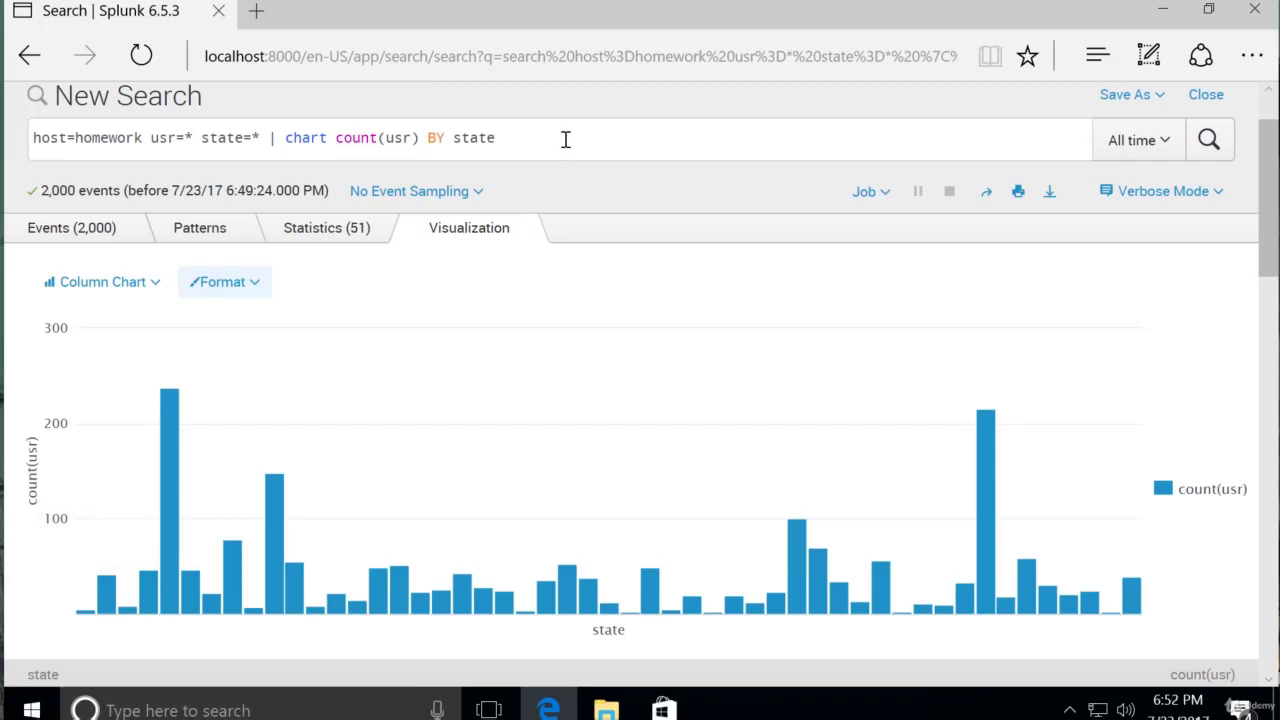
Append '| rename count(usr) AS "Number of Users"' and rerun the search.
left_click(565, 140)
type("| ren")
type("ame ")
type("count(us")
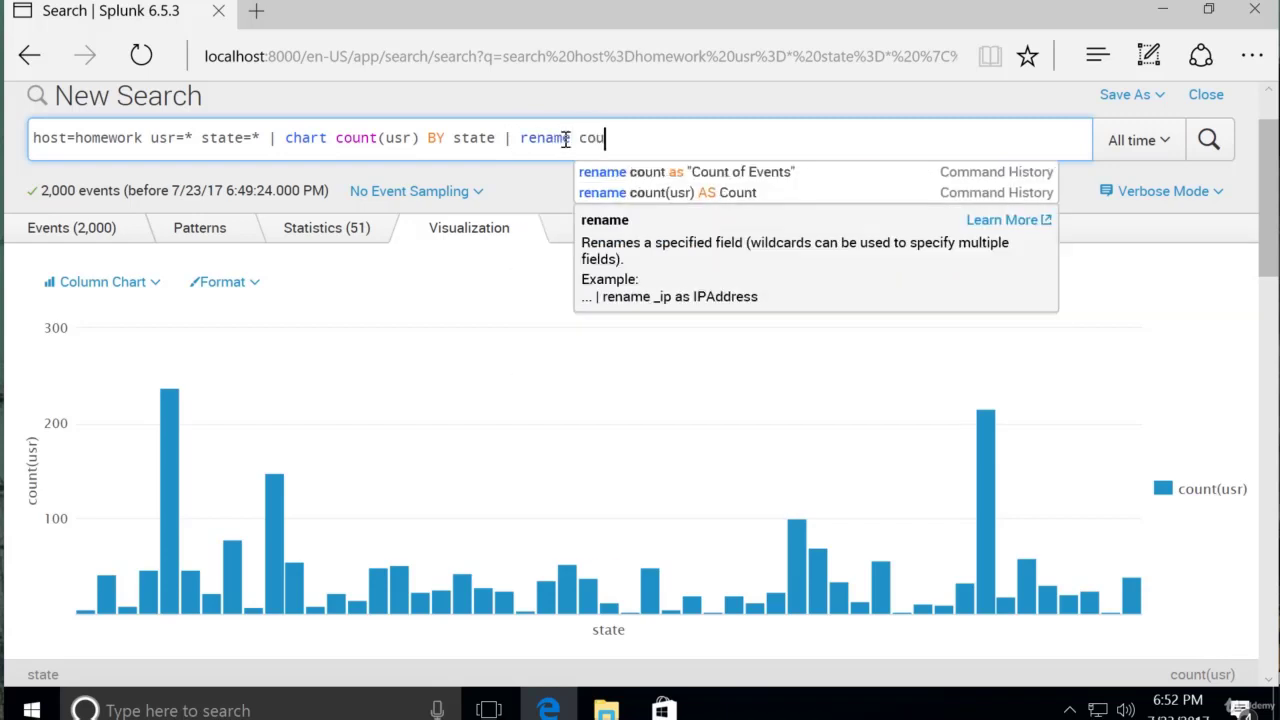
type("r) AS \"Number of Us")
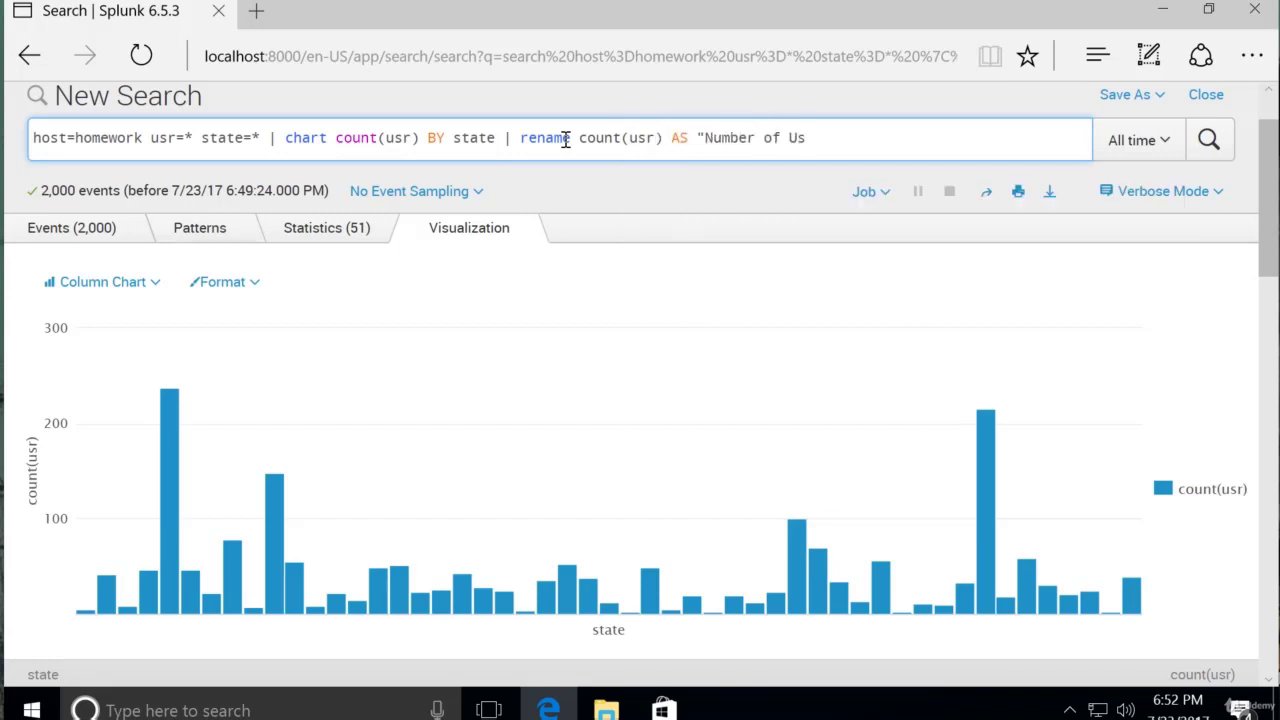
type("ers\"")
left_click(1212, 152)
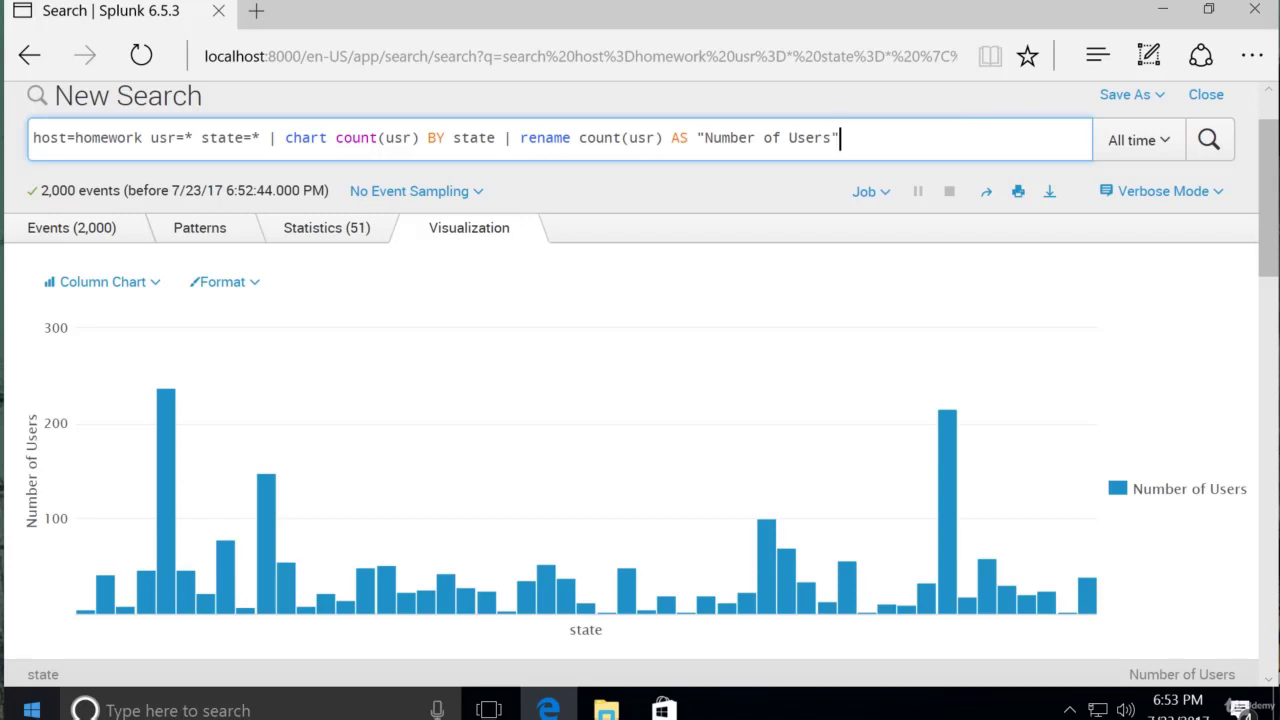
mouse_move(1272, 231)
left_mouse_down()
mouse_move(1276, 316)
mouse_move(1276, 232)
left_mouse_up()
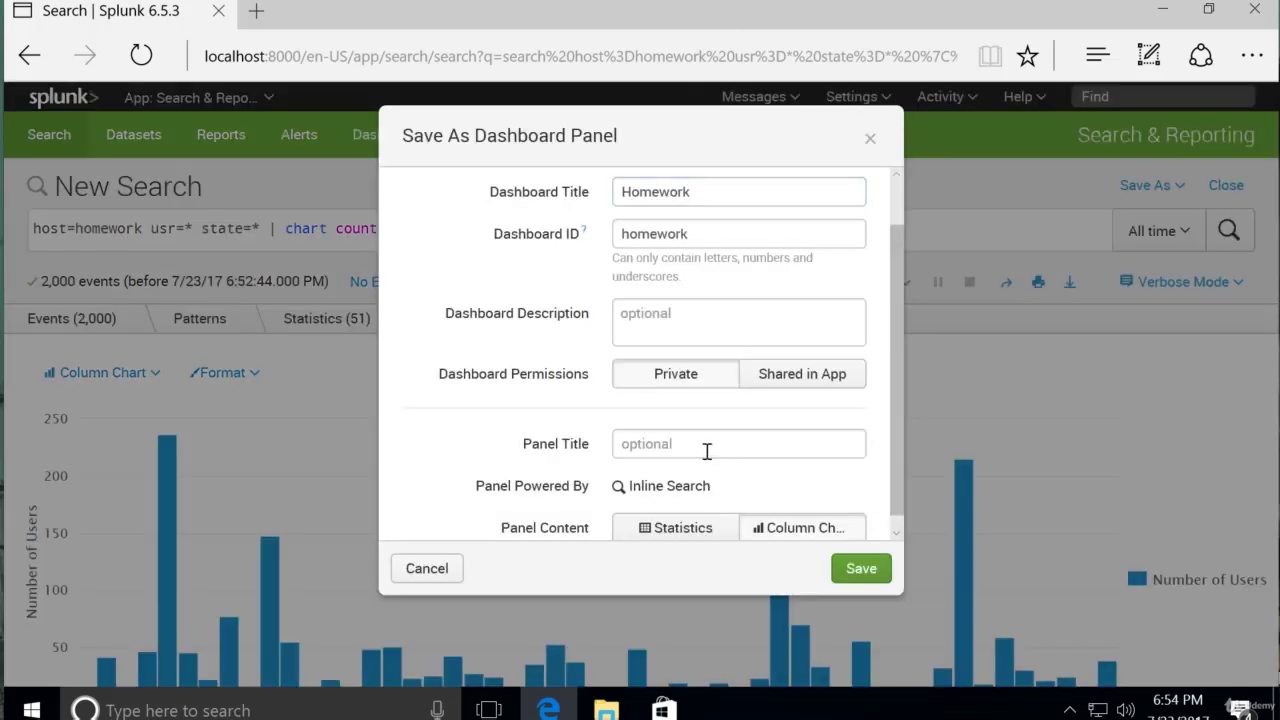
Save the chart to the Homework dashboard as panel 'Count of Users by State'.
left_click(707, 448)
type("Count of Users by State")
scroll(709, 450, "down", 1)
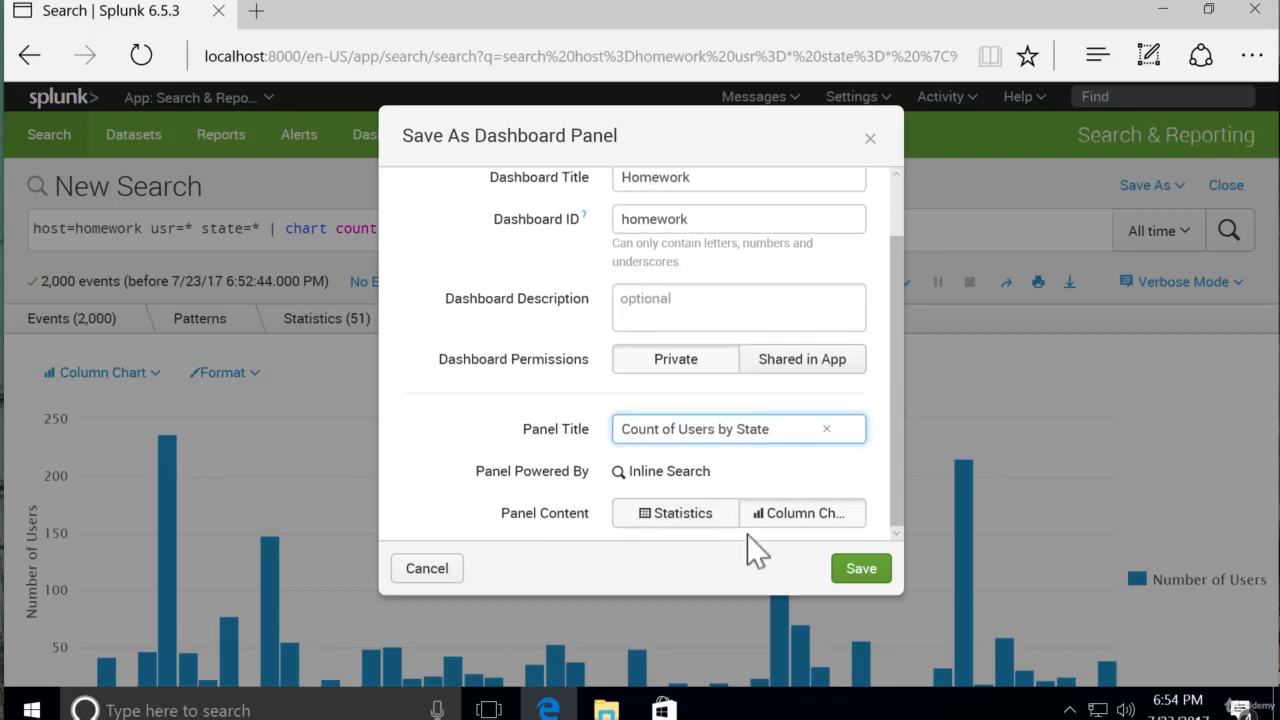
left_click(845, 572)
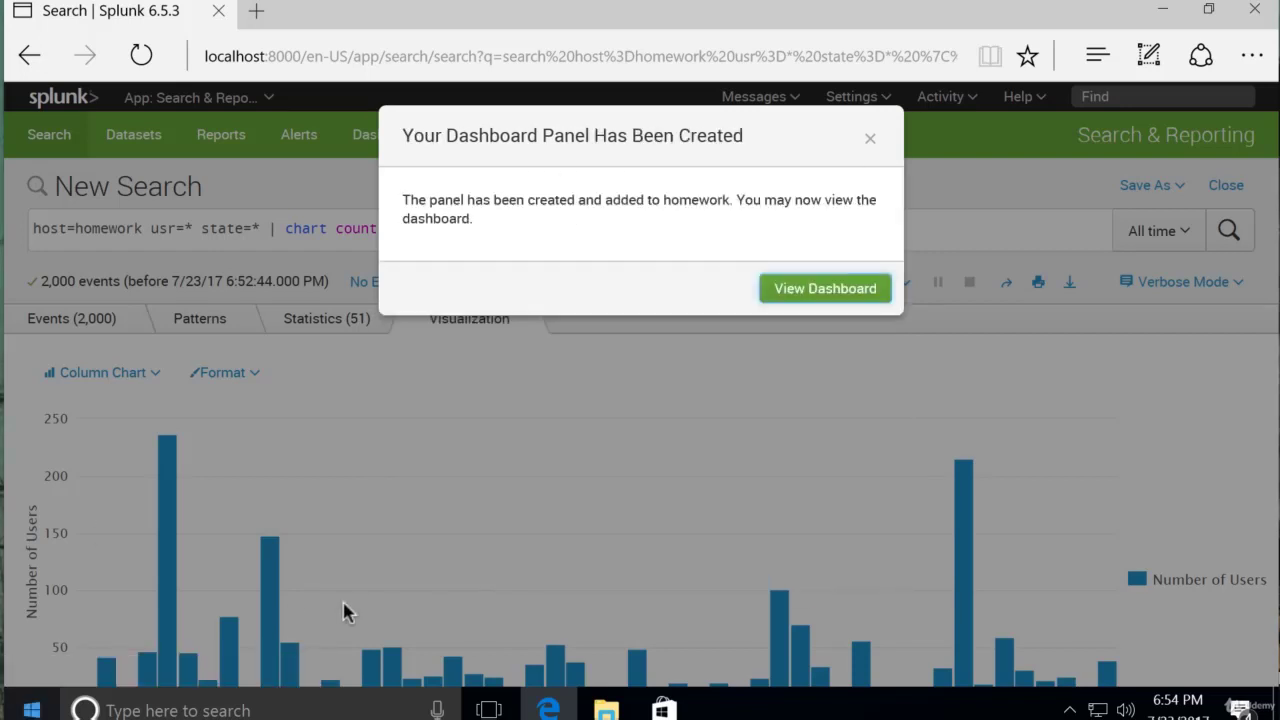
Search host=homework with backupduration and domain filters, then append '| timechart avg(backupduration) by domain'.
left_click(869, 139)
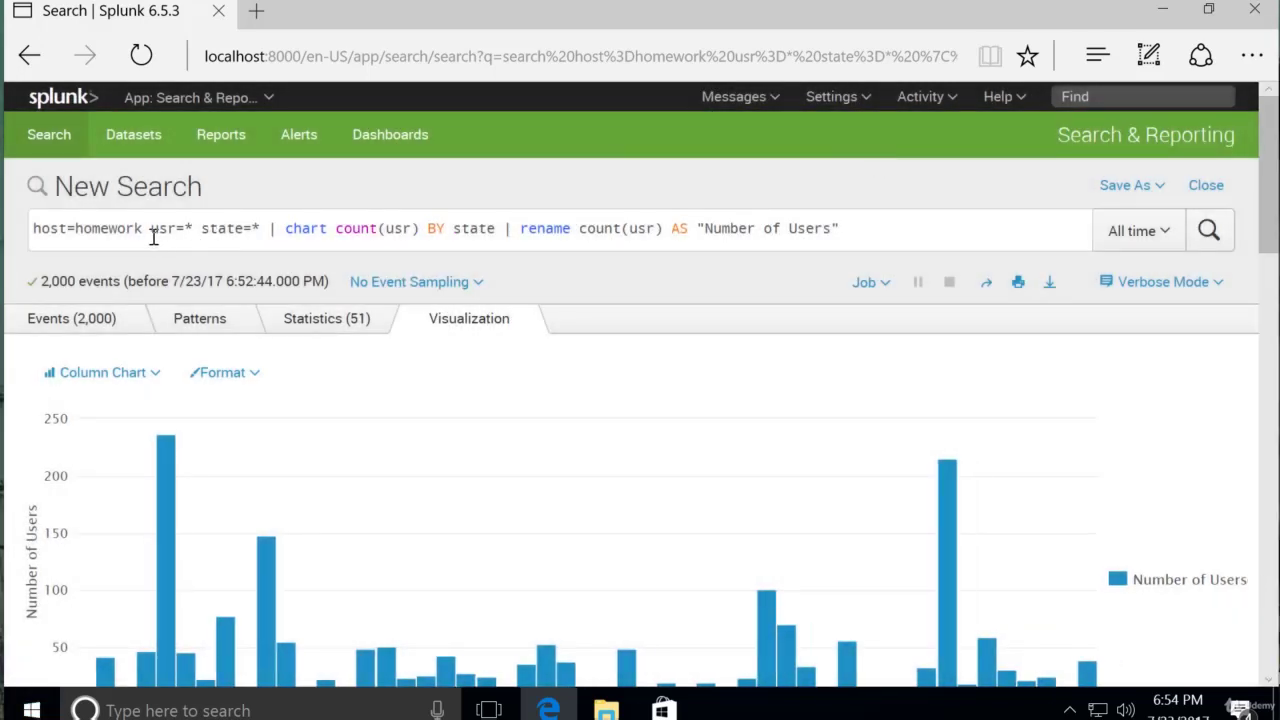
left_click_drag(150, 229, 1003, 318)
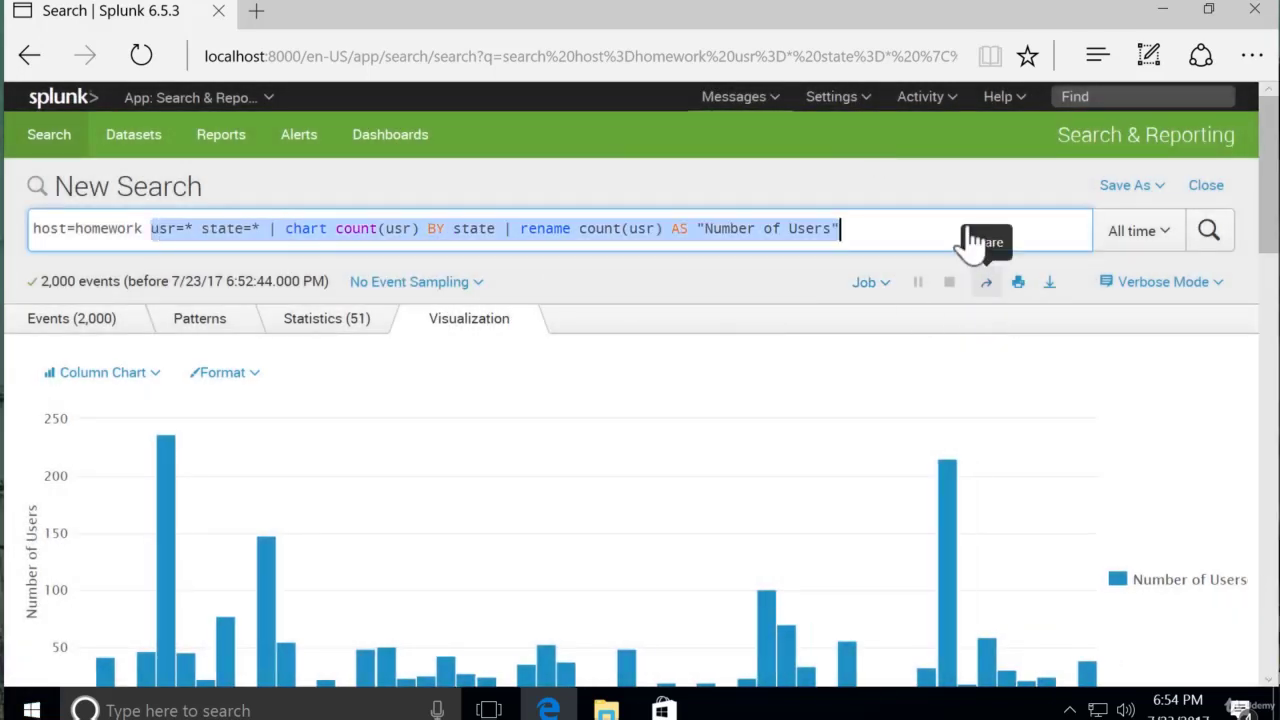
key("BackSpace")
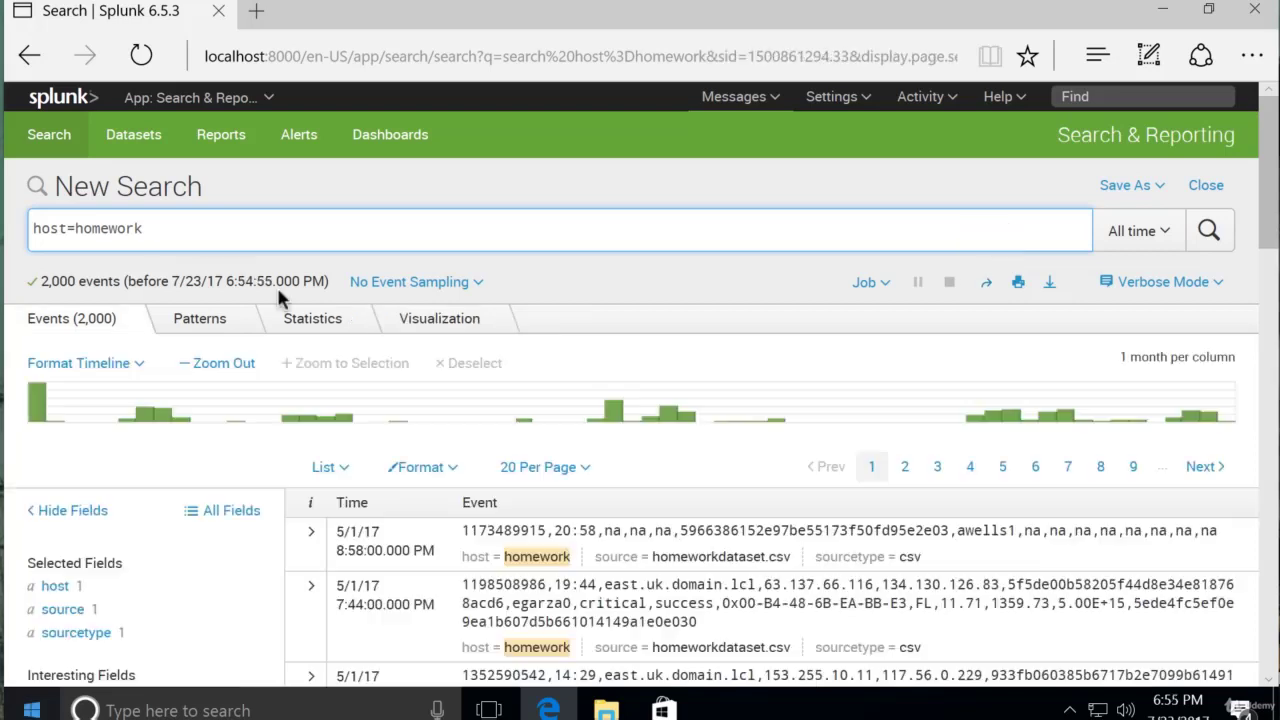
type("ba")
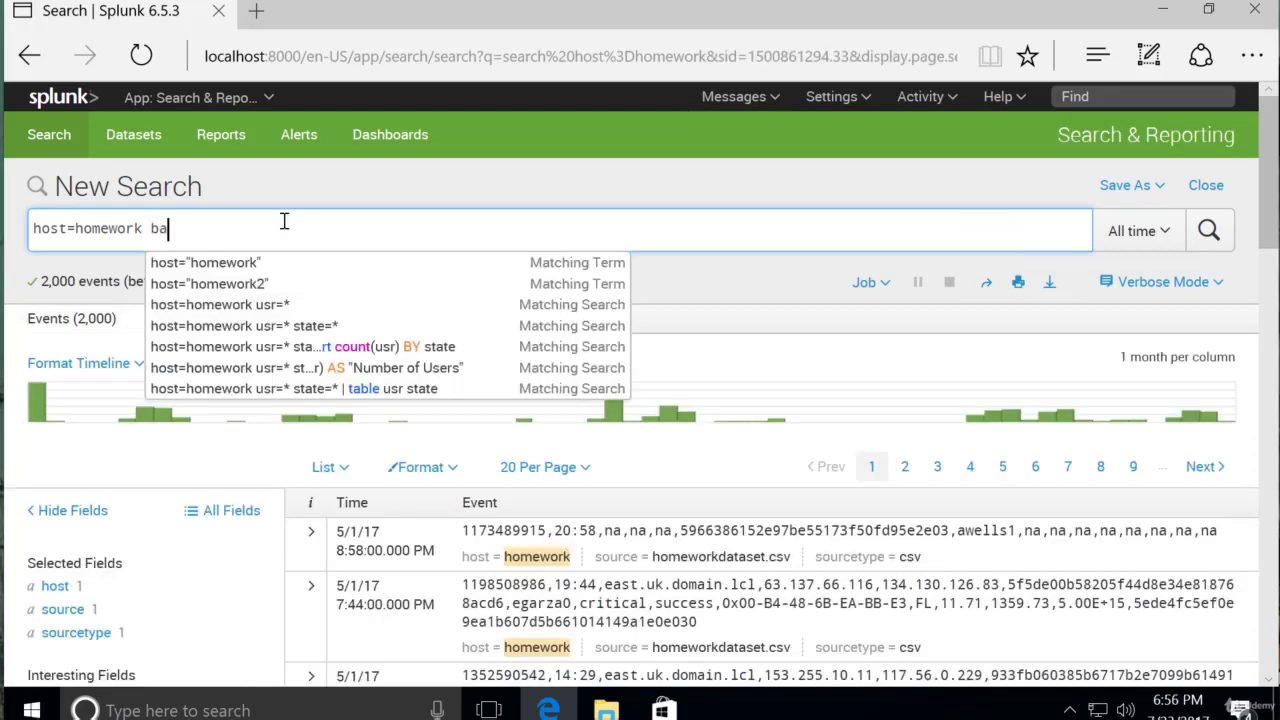
type("ckupduration")
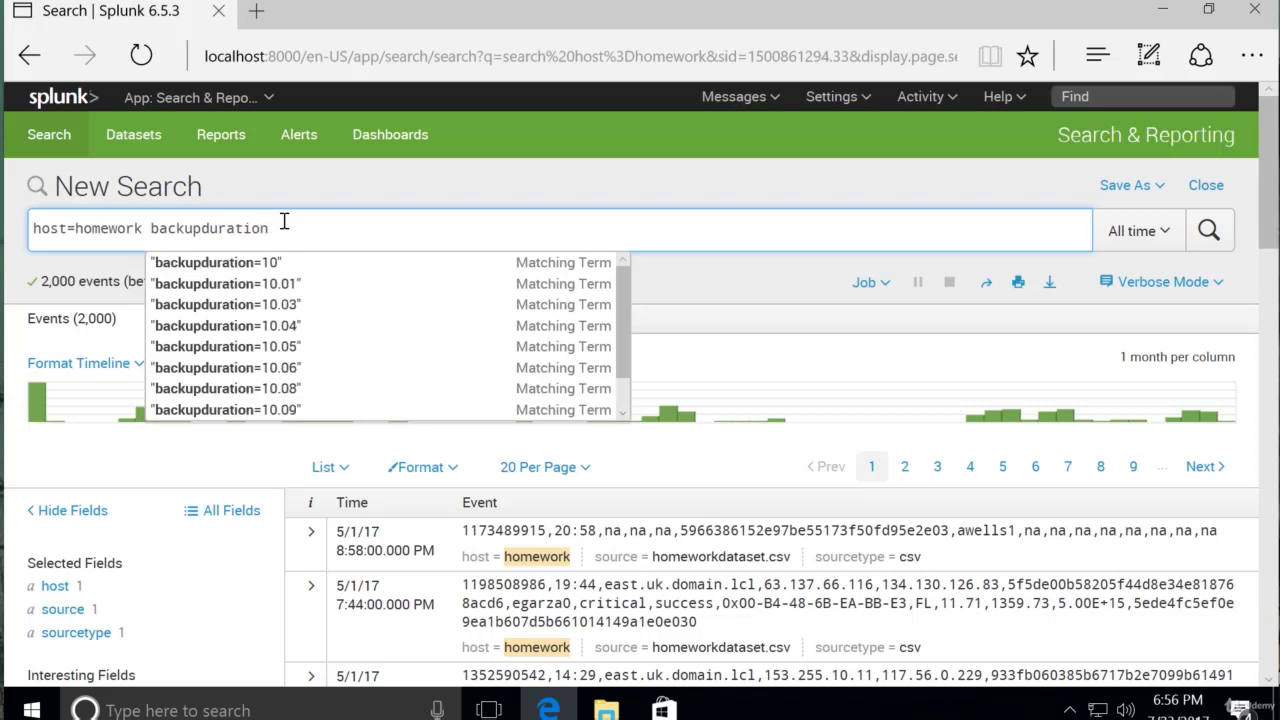
type("=1")
type(" domain")
type("=")
type("*")
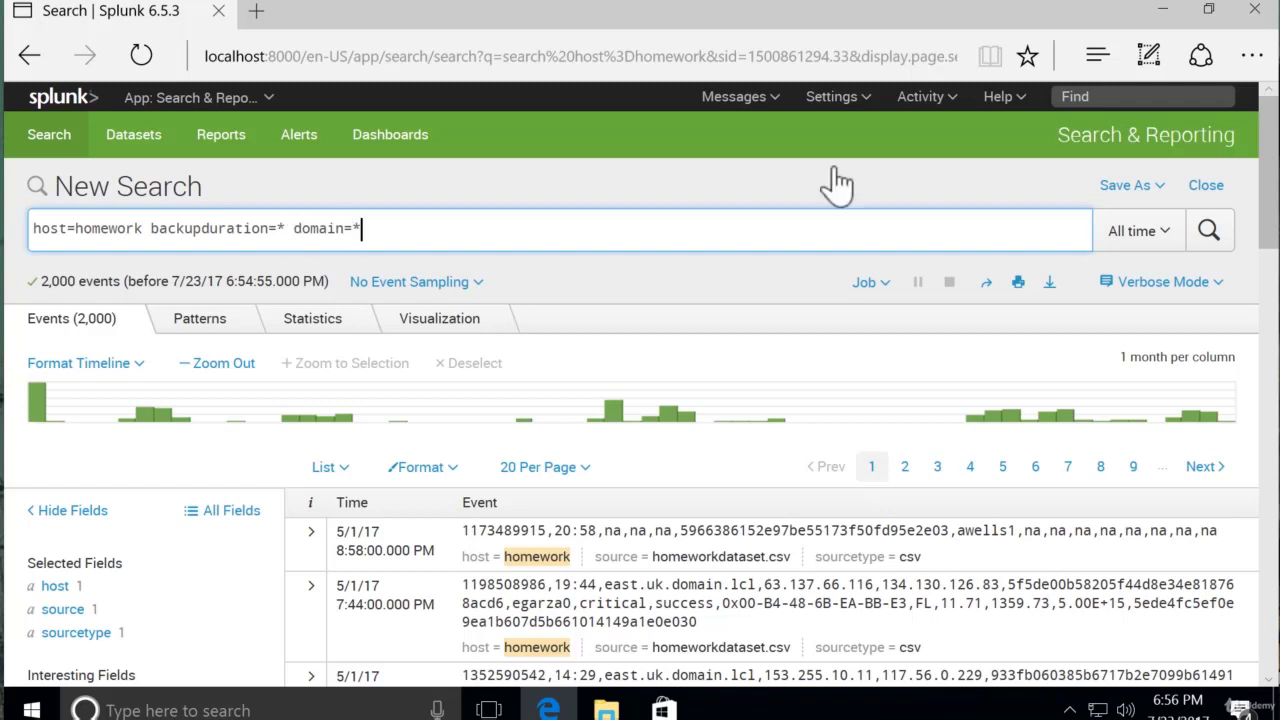
left_click(1205, 250)
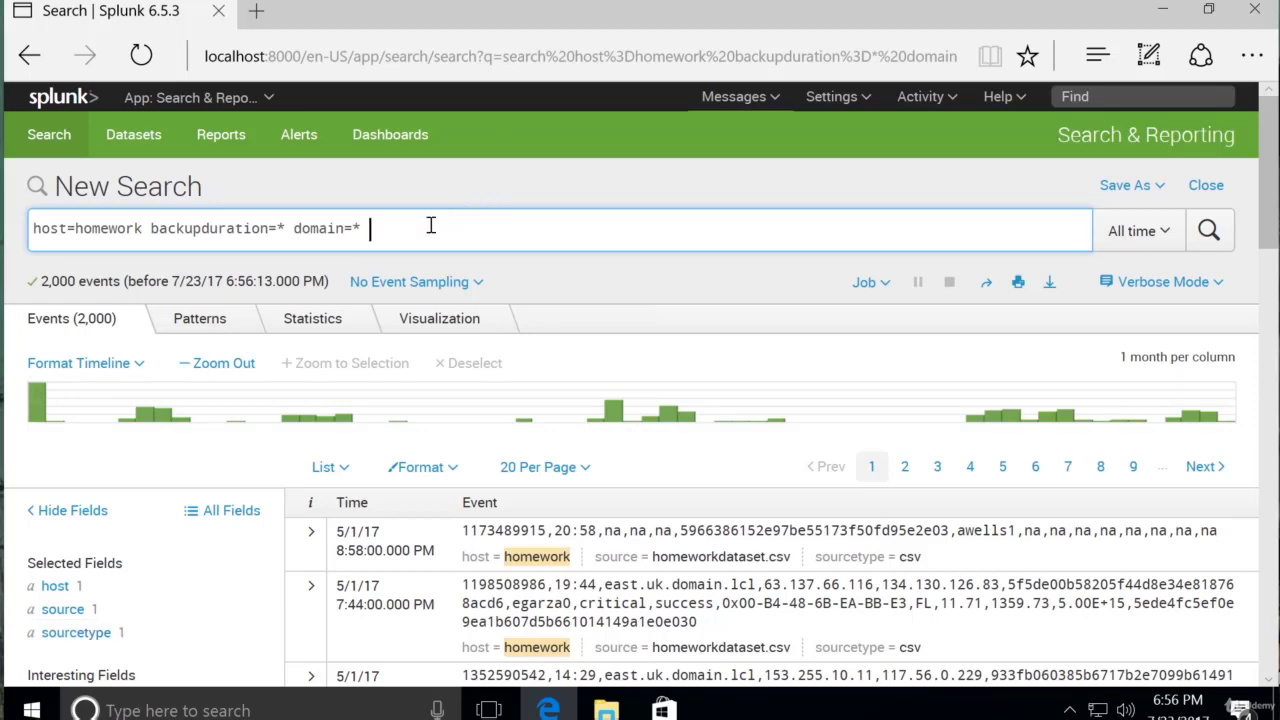
type("| timecha")
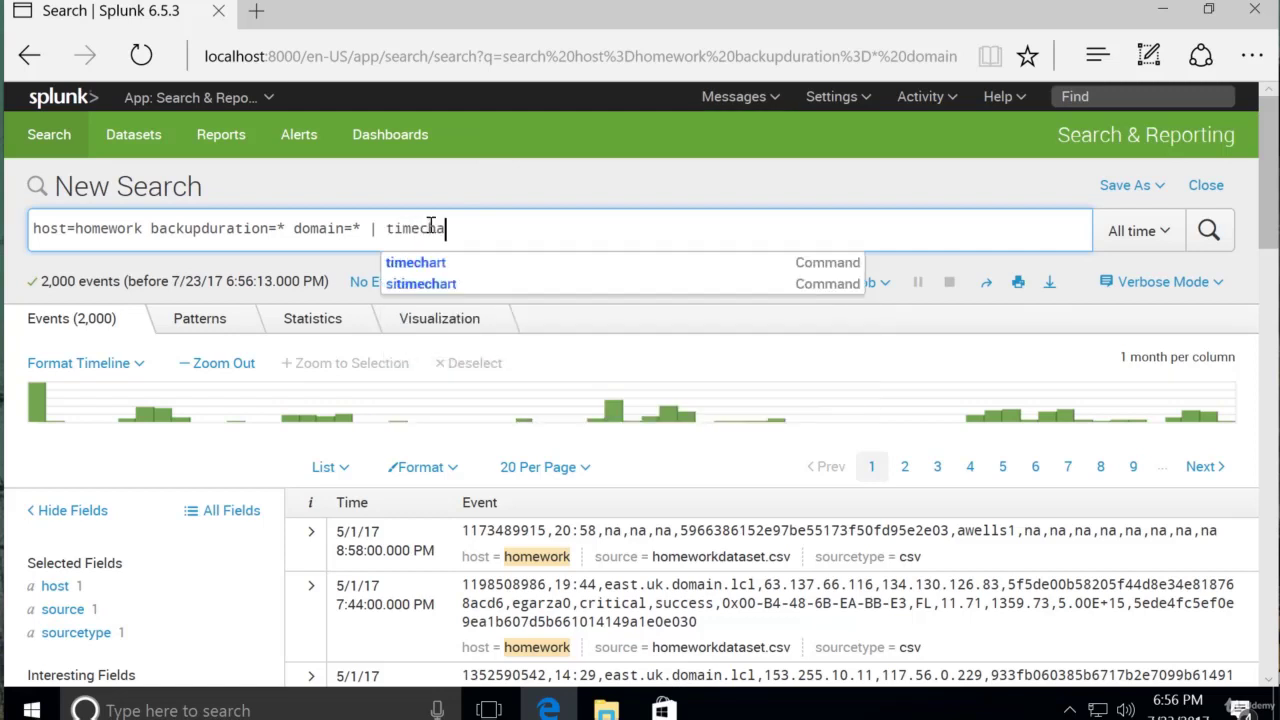
type("rt a")
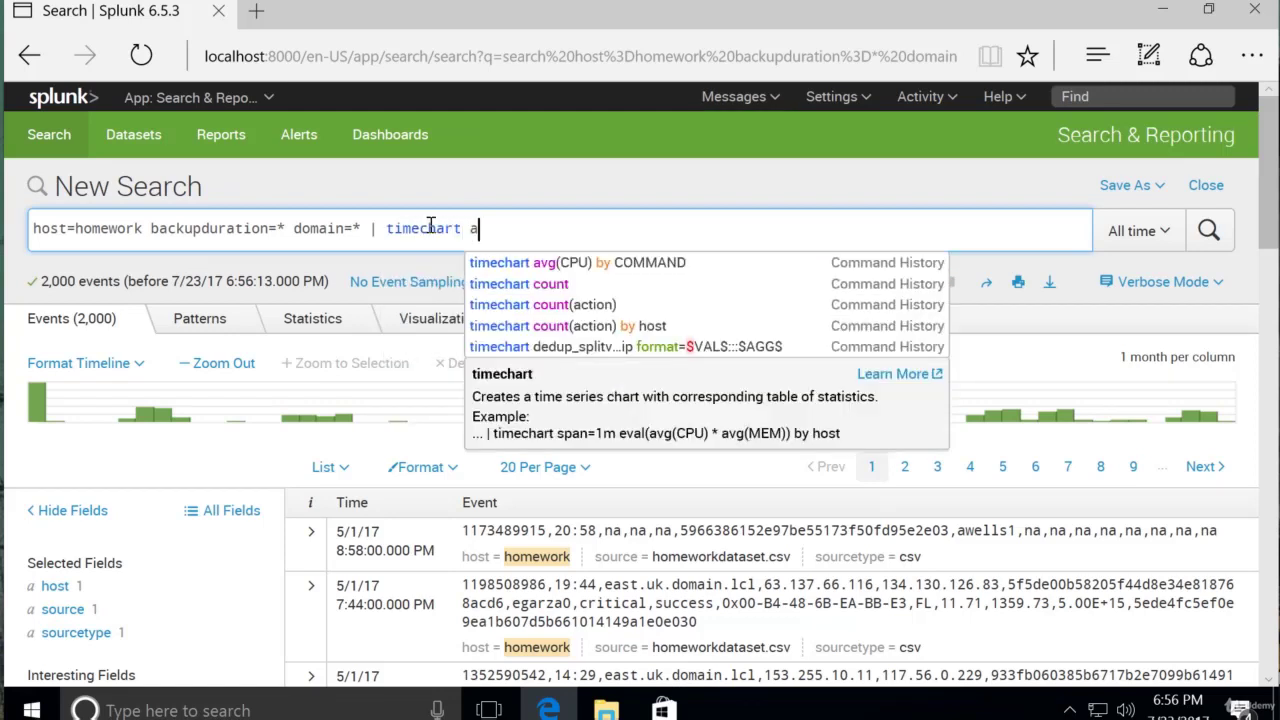
type("vg(")
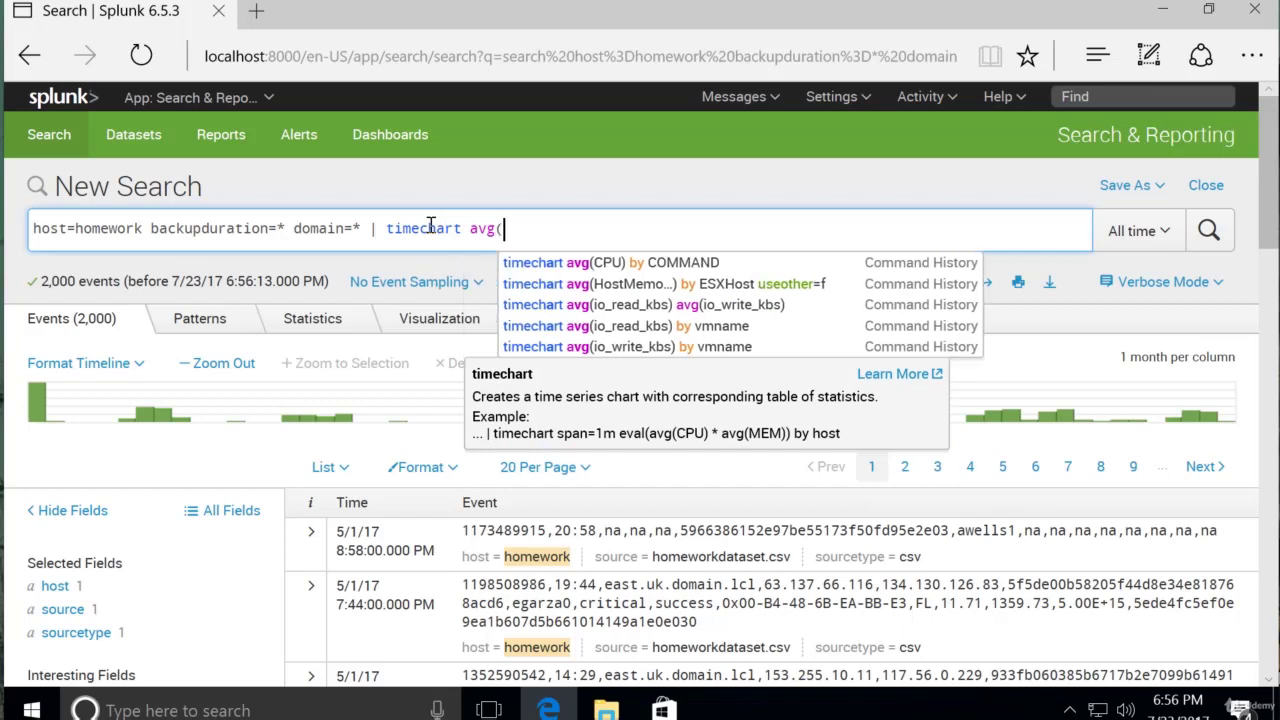
type("backup")
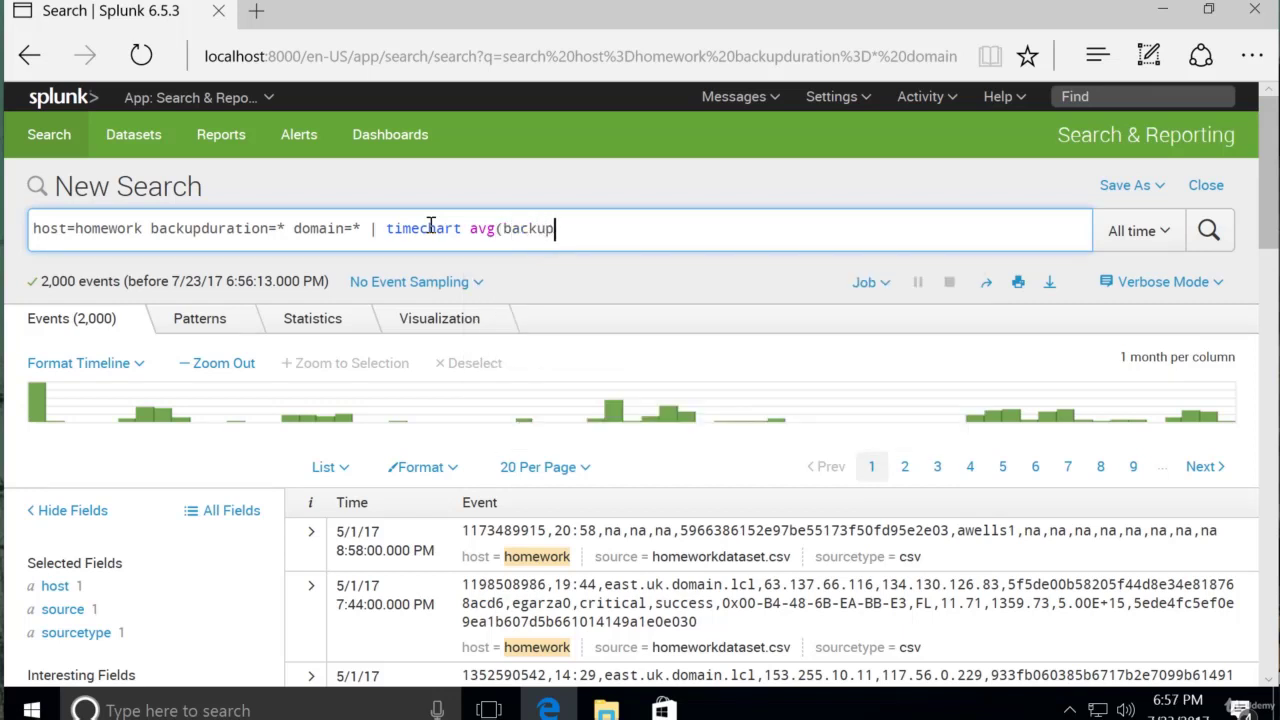
type("duration) b")
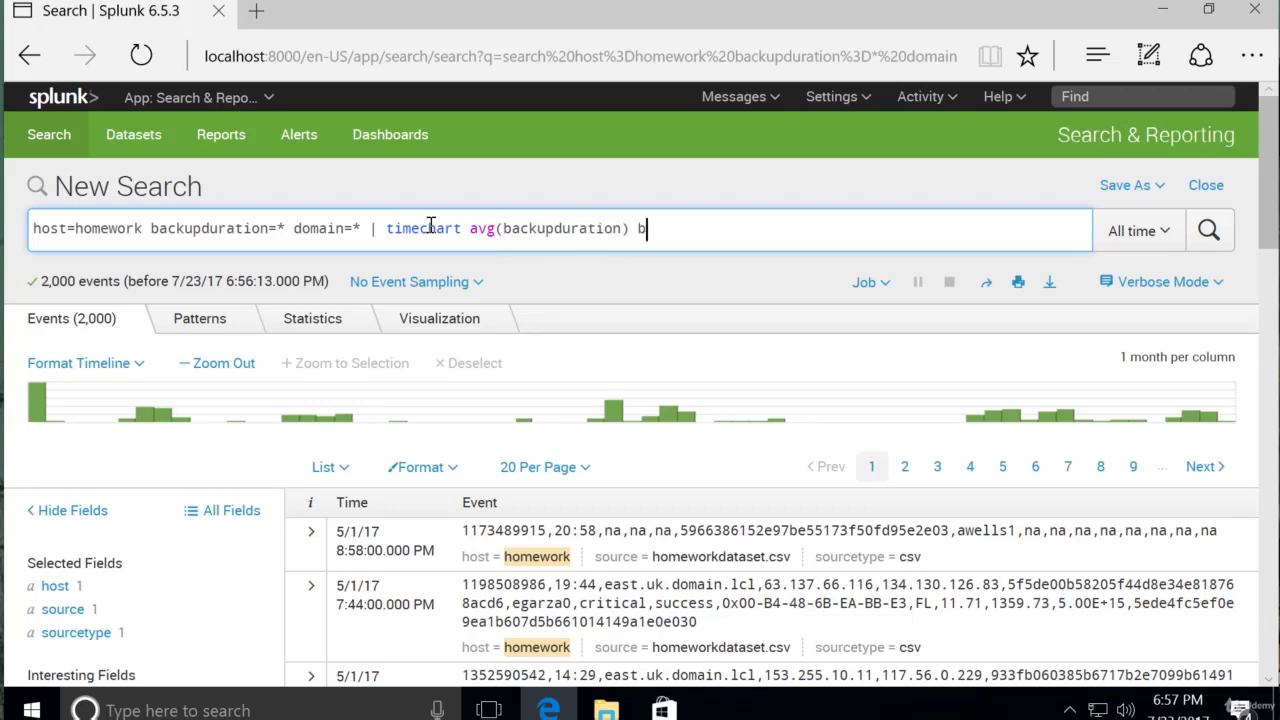
type("y domain")
Run the timechart of average backupduration by domain and view it as a column chart.
left_click(1193, 244)
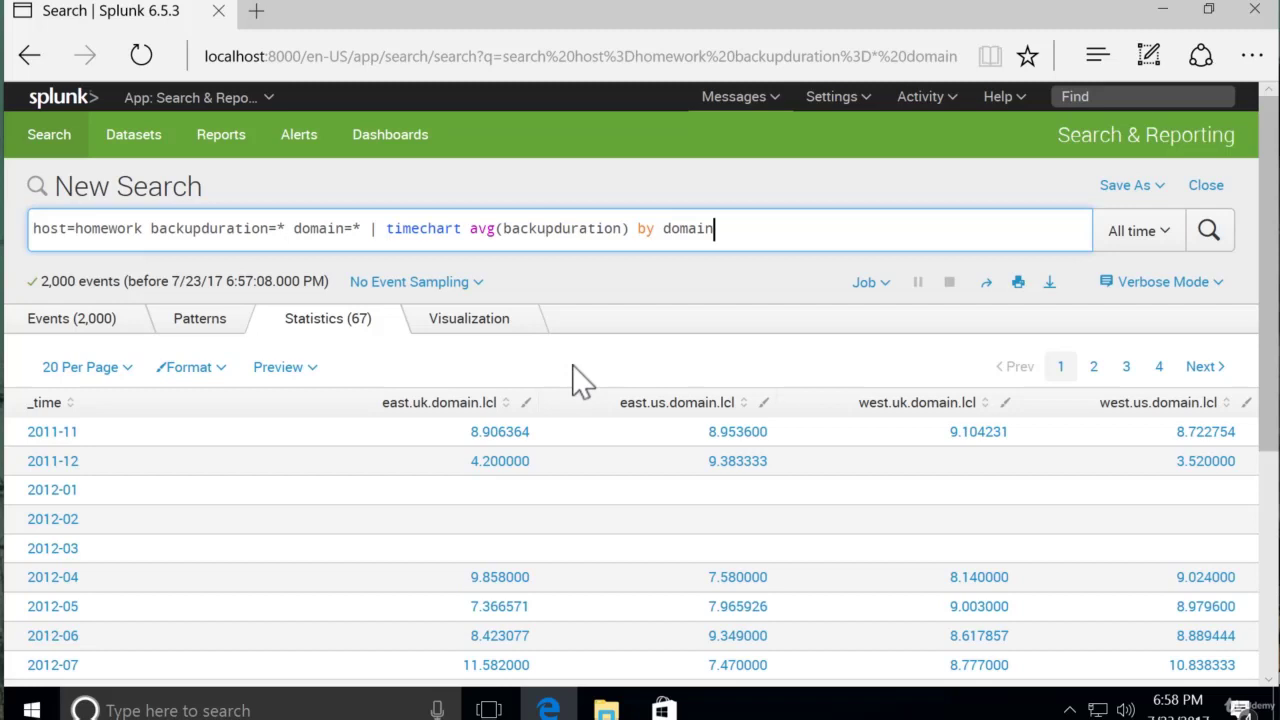
left_click(466, 334)
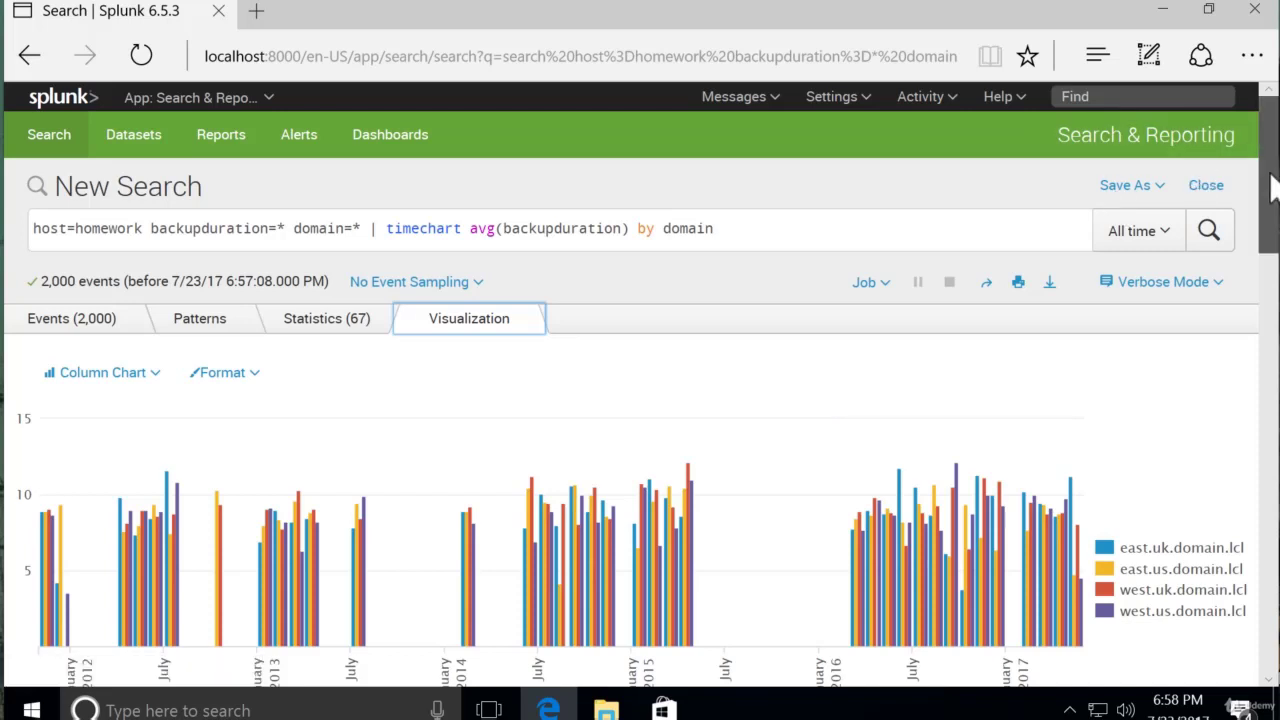
left_click_drag(1272, 188, 1272, 197)
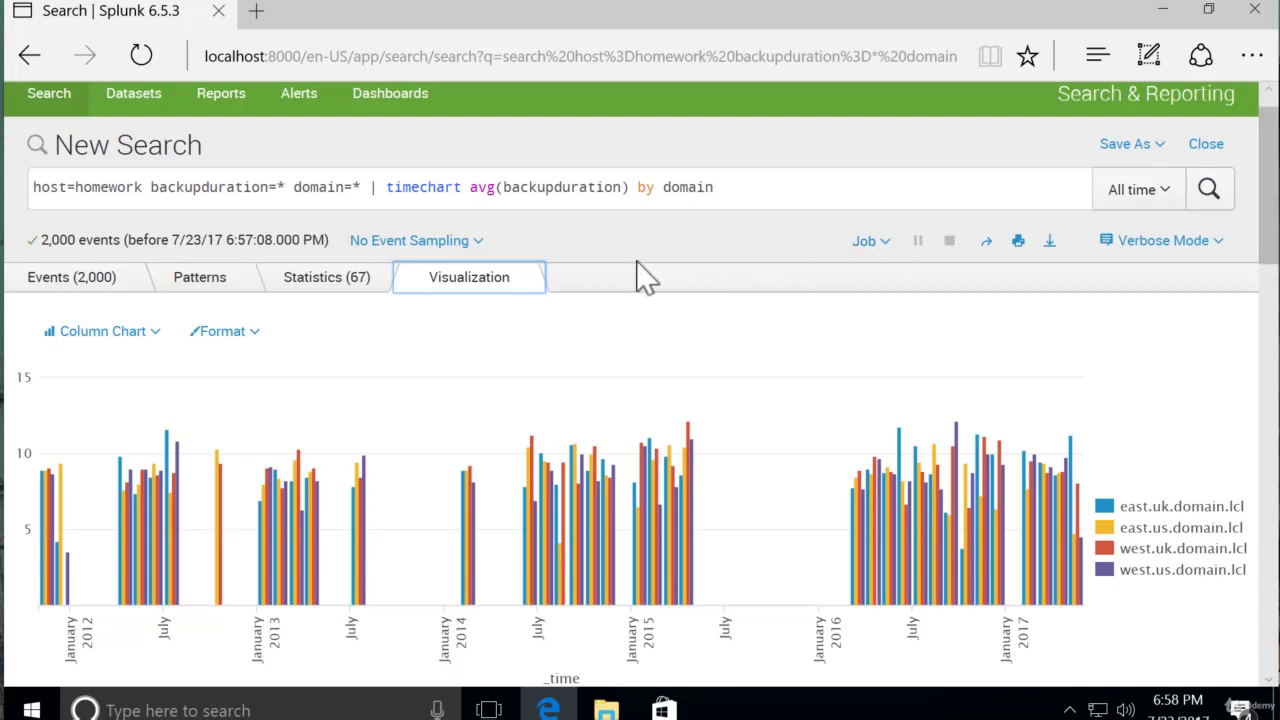
Set the chart's Stack Mode to 100% stacked so each domain shows its share per period.
left_click(197, 343)
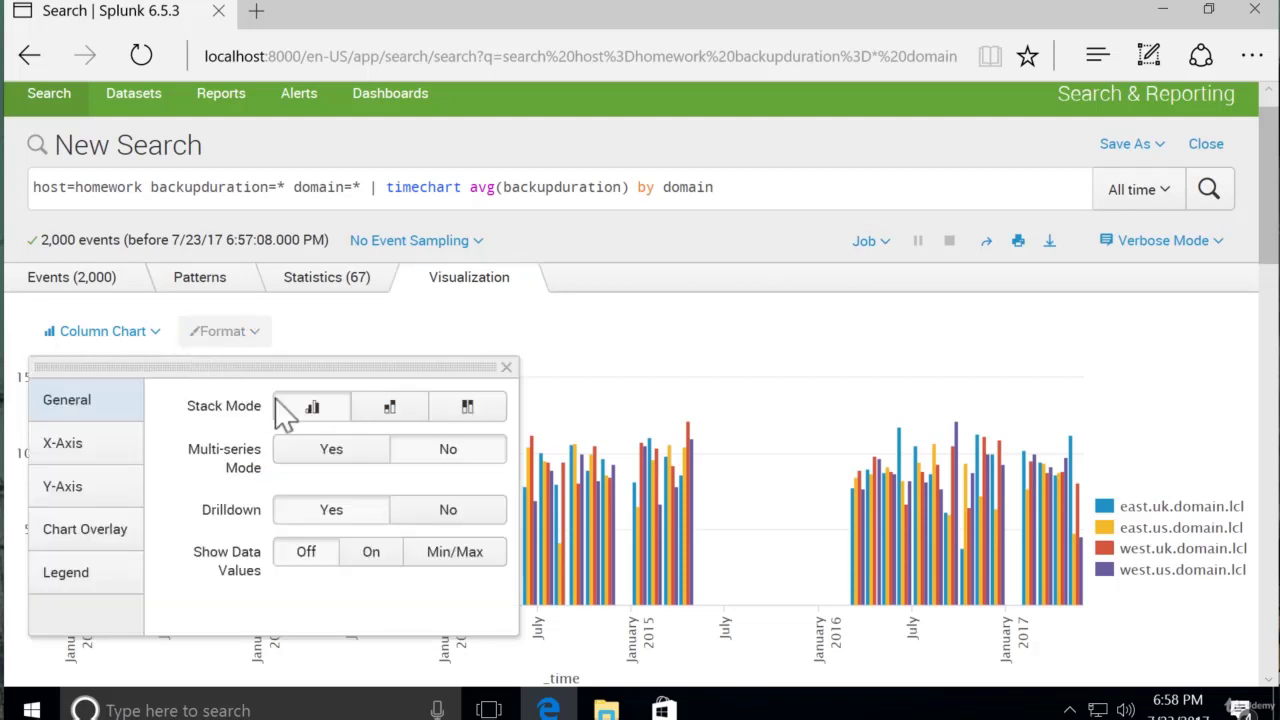
left_click(390, 424)
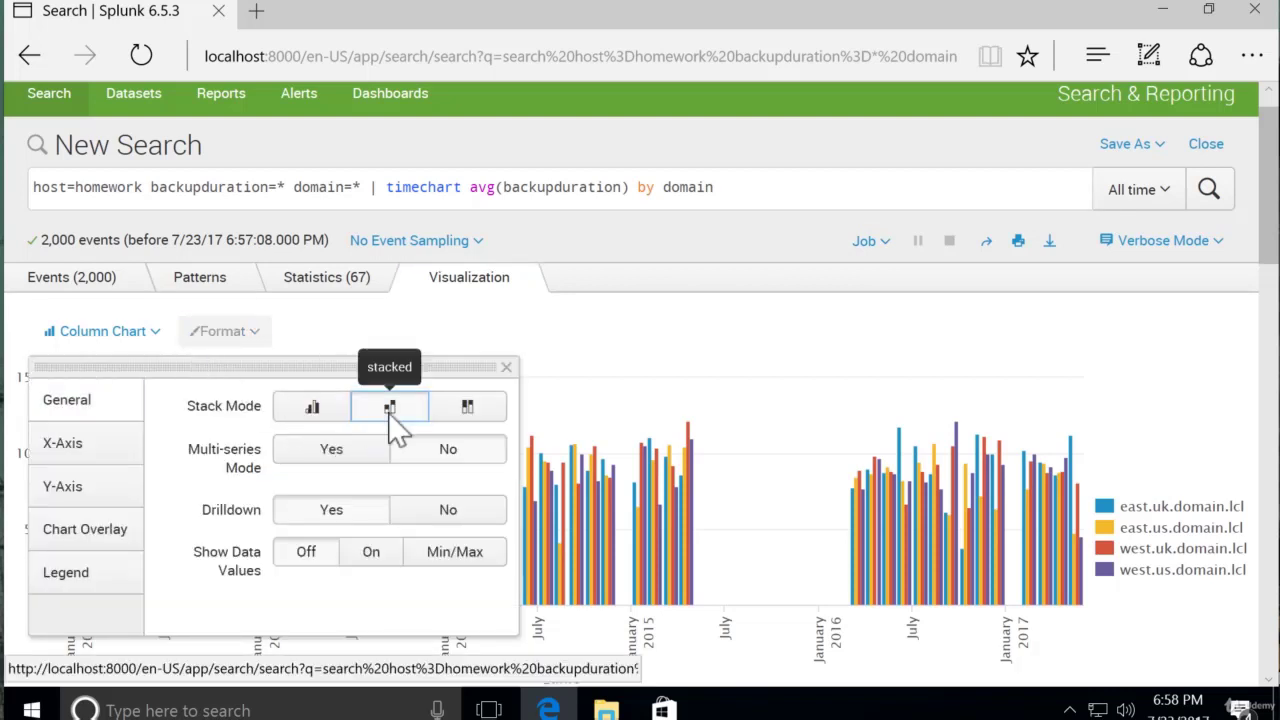
left_click(603, 325)
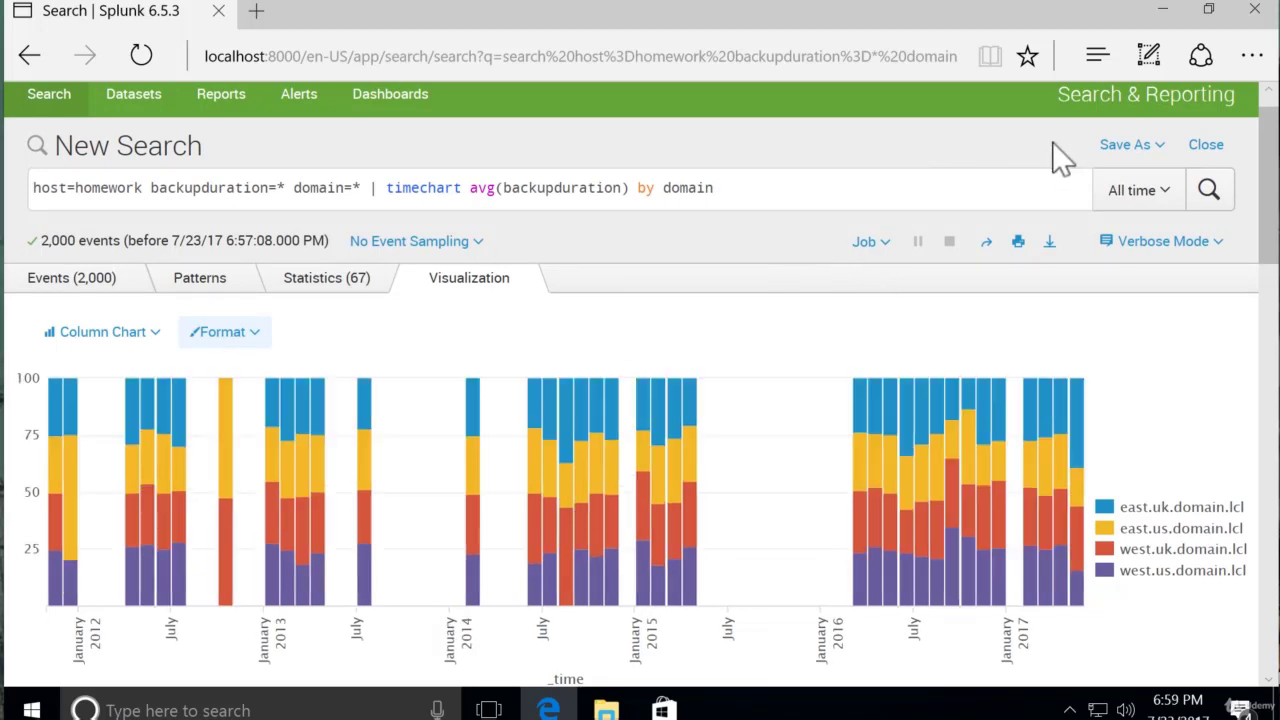
Add the chart to the Homework dashboard as panel 'Average Backup Duration by Domain' and view it.
left_click(1090, 158)
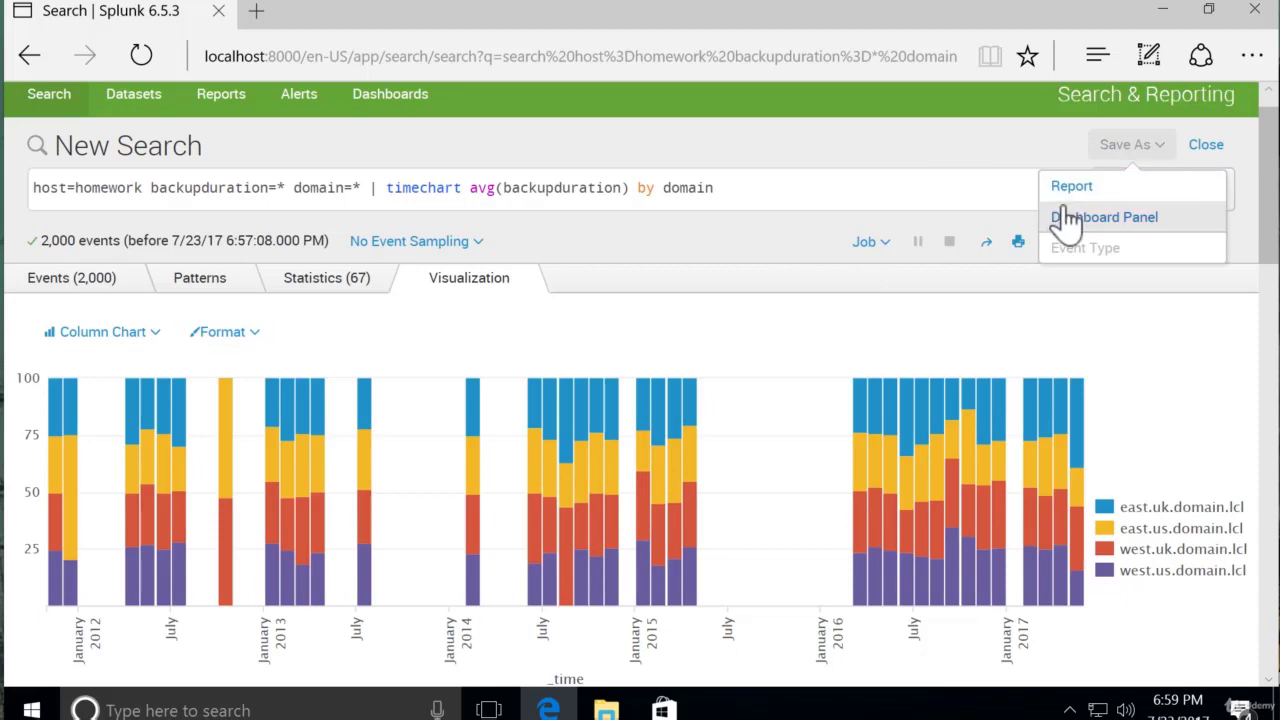
left_click(1076, 206)
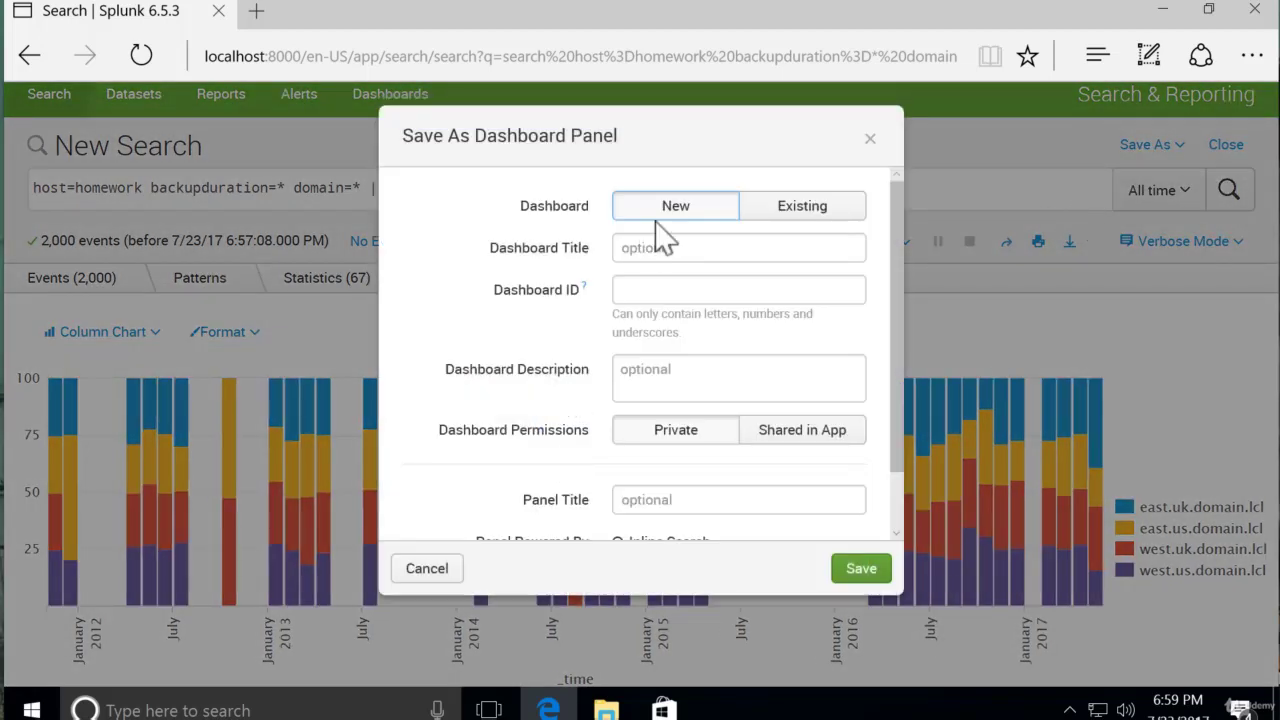
left_click(762, 212)
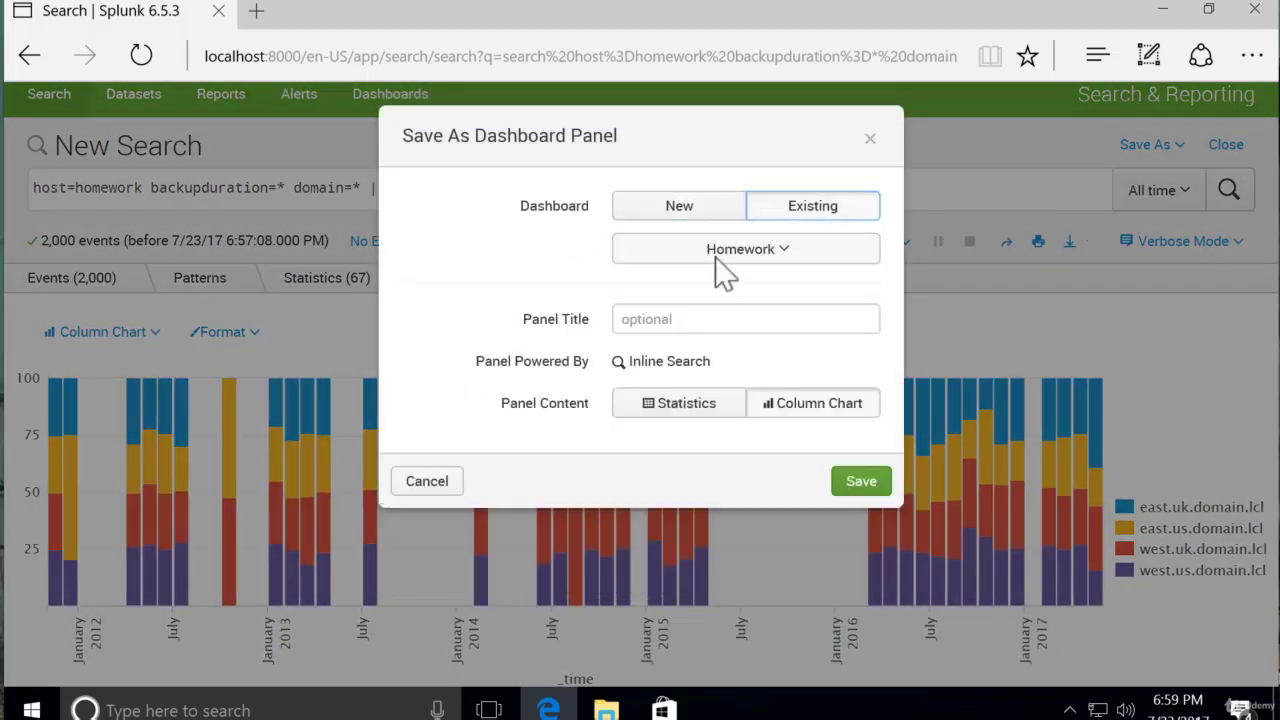
left_click(679, 331)
type("Average Back")
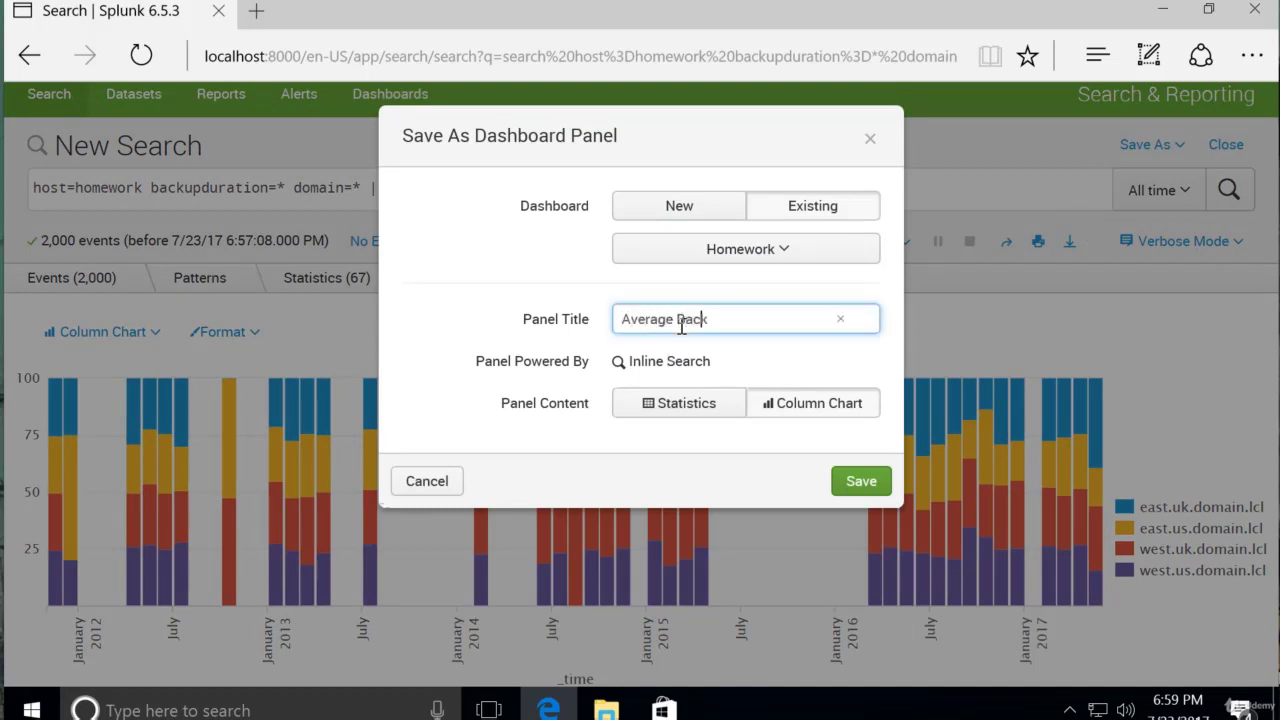
type("up Duration by Domain")
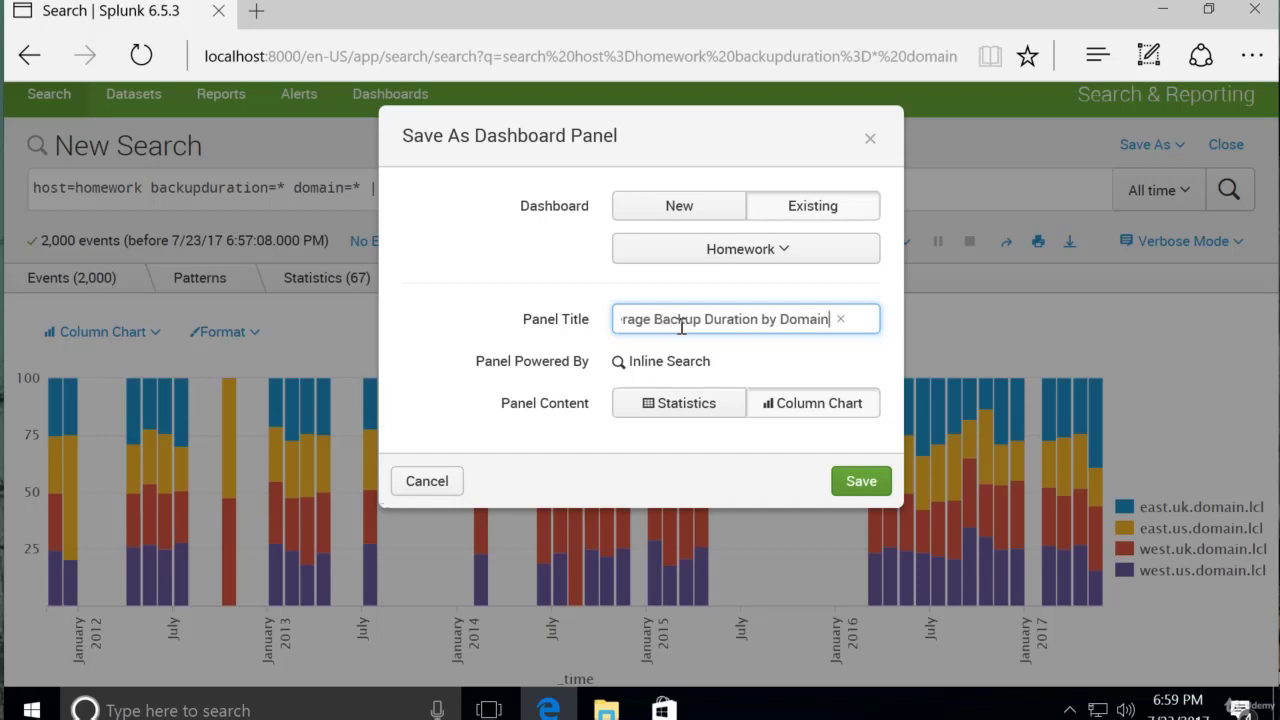
left_click(852, 483)
left_click(814, 298)
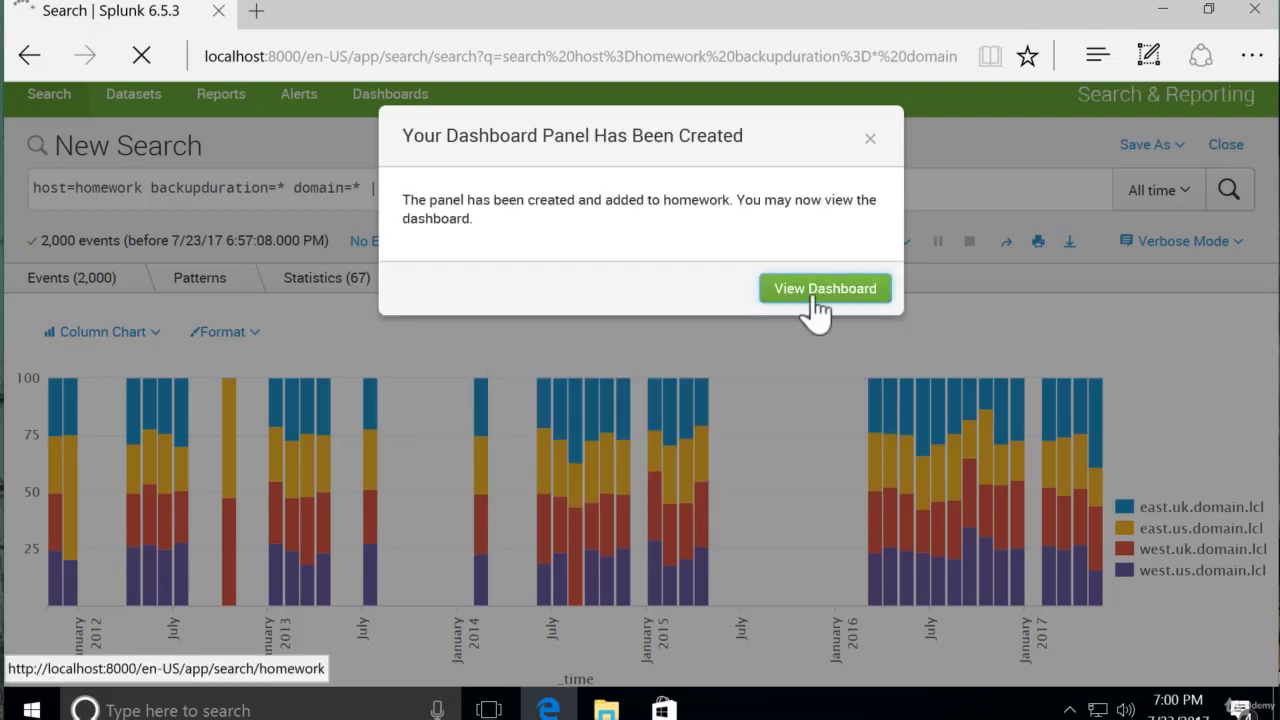
scroll(758, 337, "down", 2)
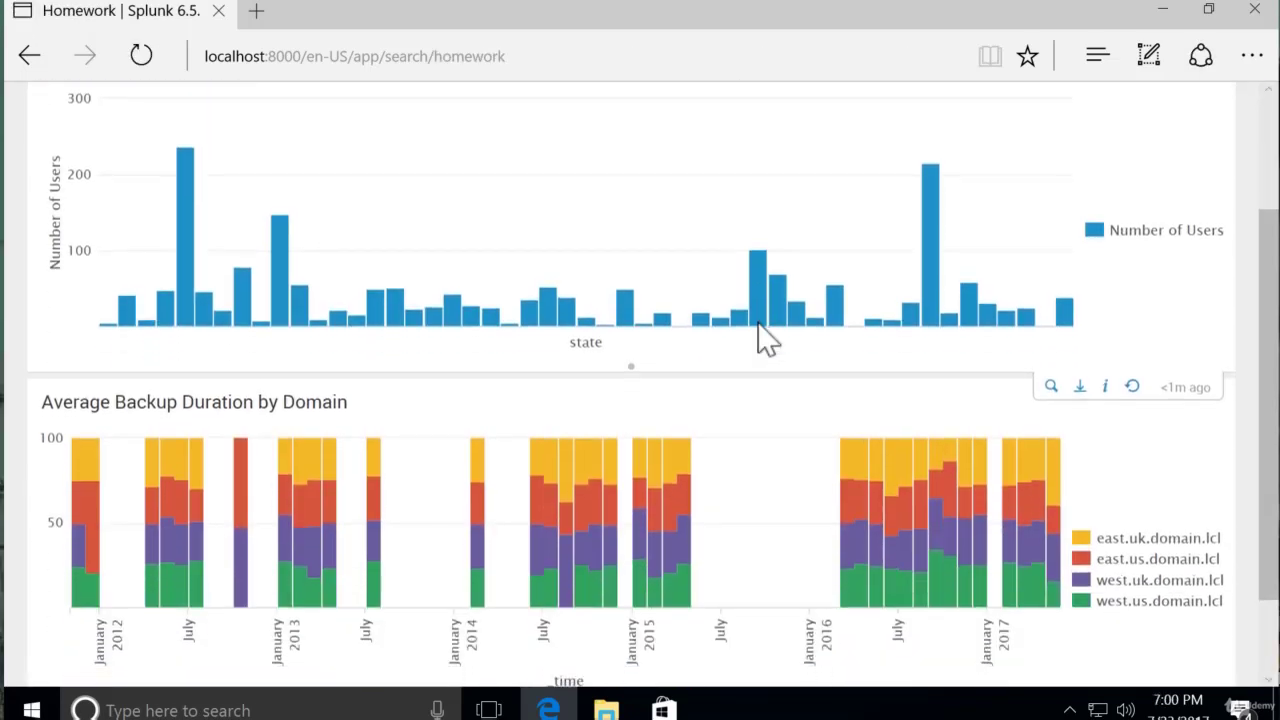
In dashboard edit mode, move the Average Backup Duration by Domain panel beside Count of Users by State.
scroll(757, 337, "down", 1)
scroll(760, 337, "up", 3)
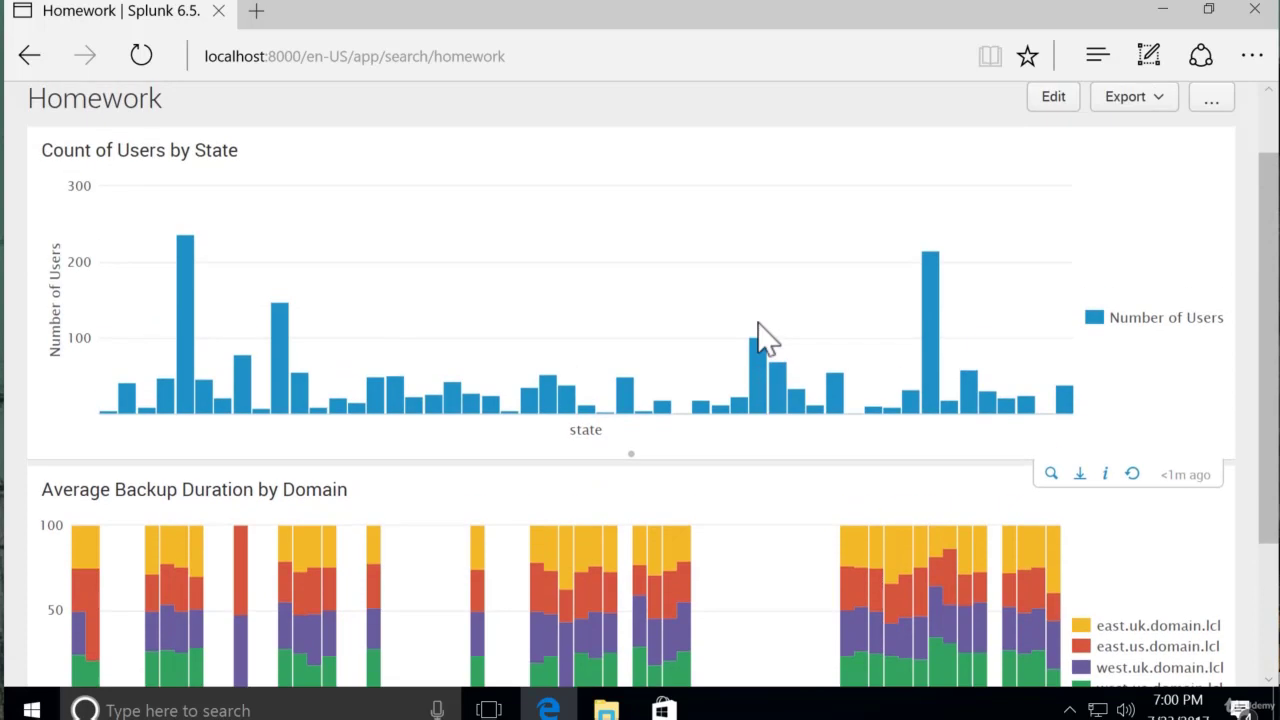
left_click(1026, 95)
scroll(574, 400, "down", 3)
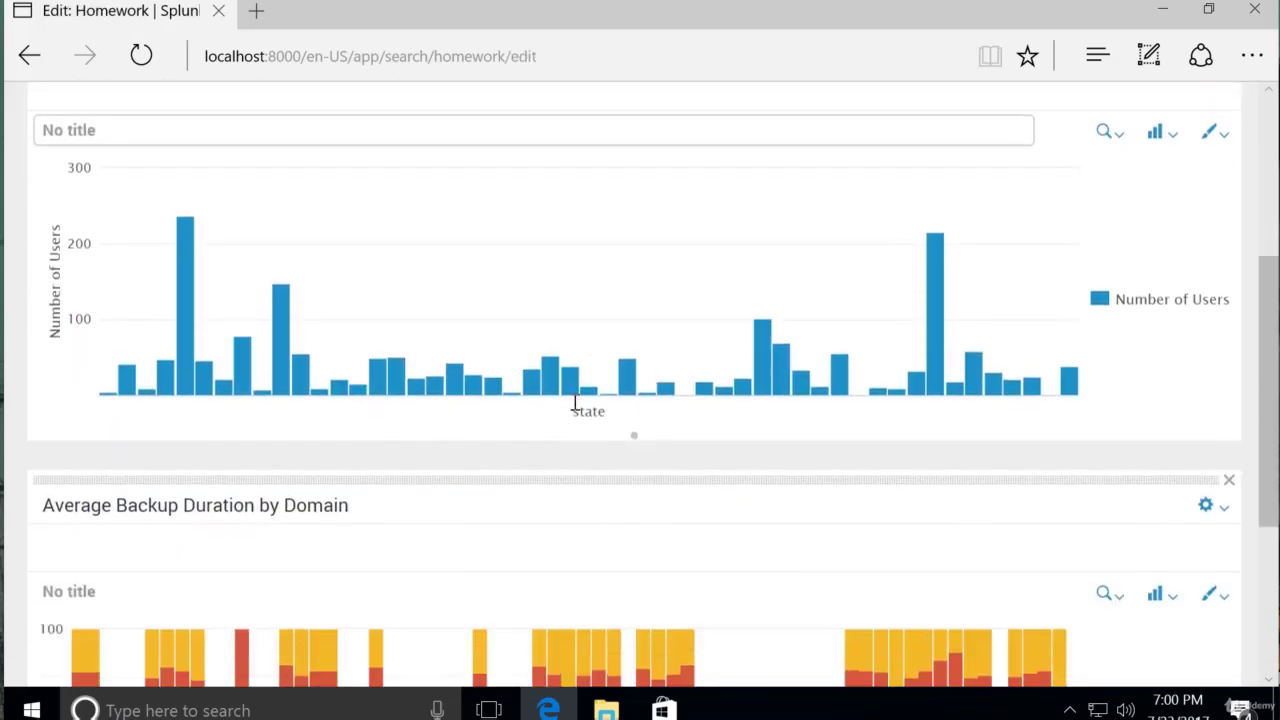
scroll(574, 400, "down", 1)
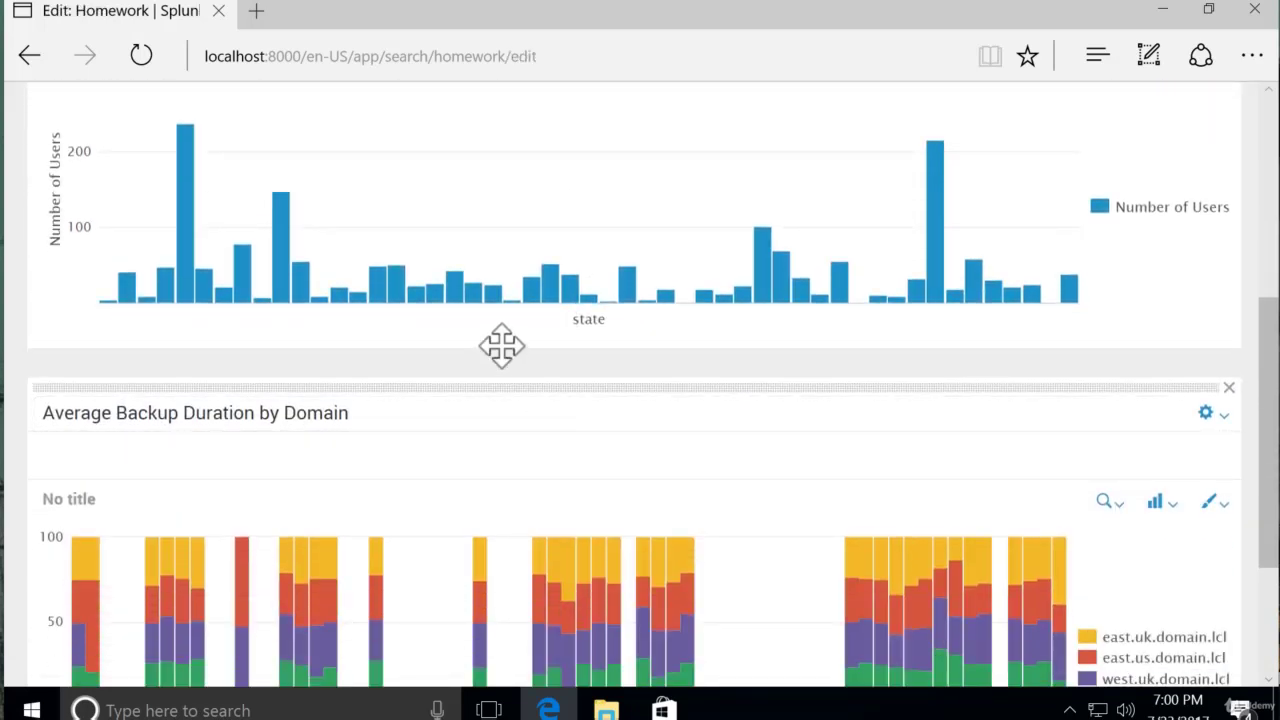
left_click_drag(501, 346, 848, 140)
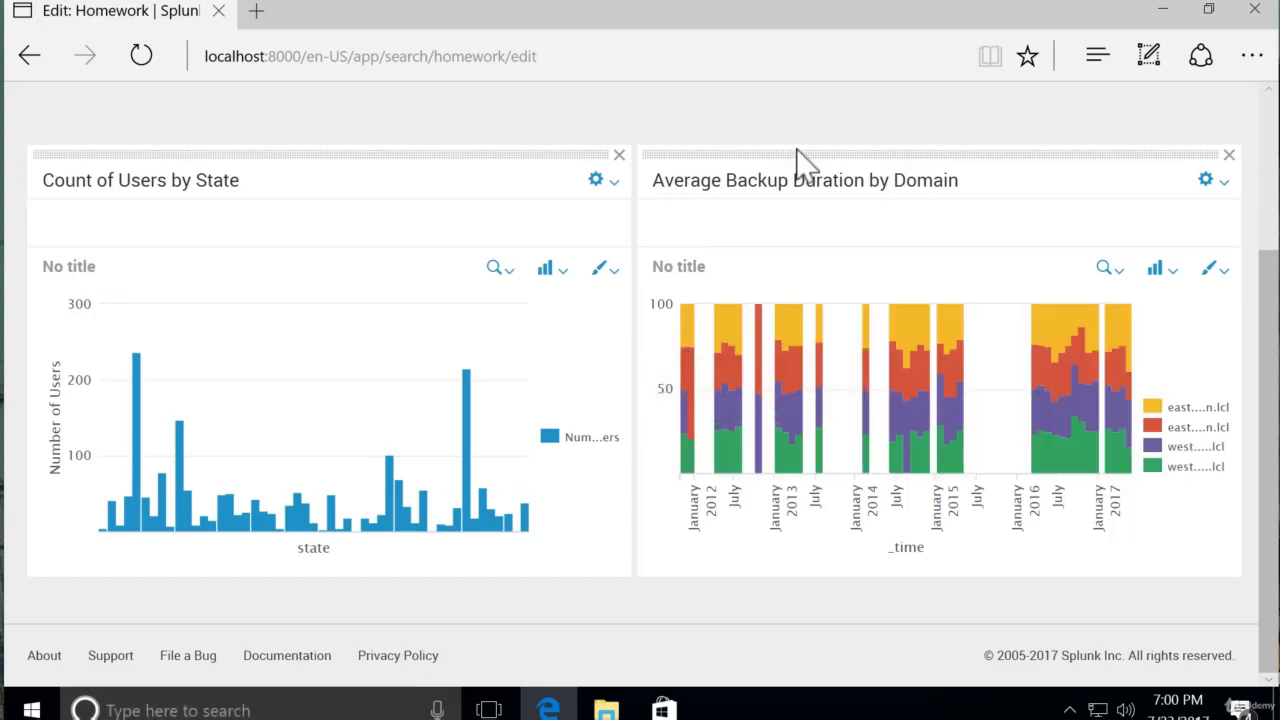
scroll(800, 160, "up", 3)
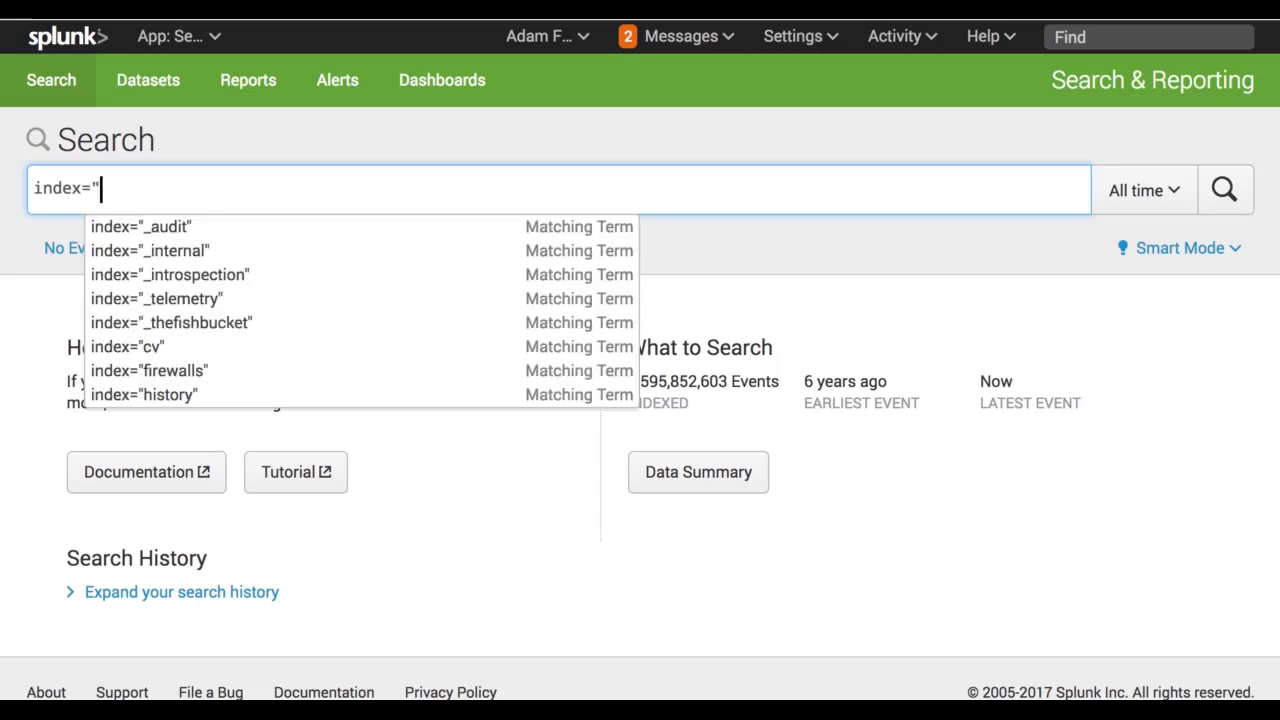
Search index="_internal" log_level=ERROR, correcting the mistyped loglevel field name.
type("ternal\"")
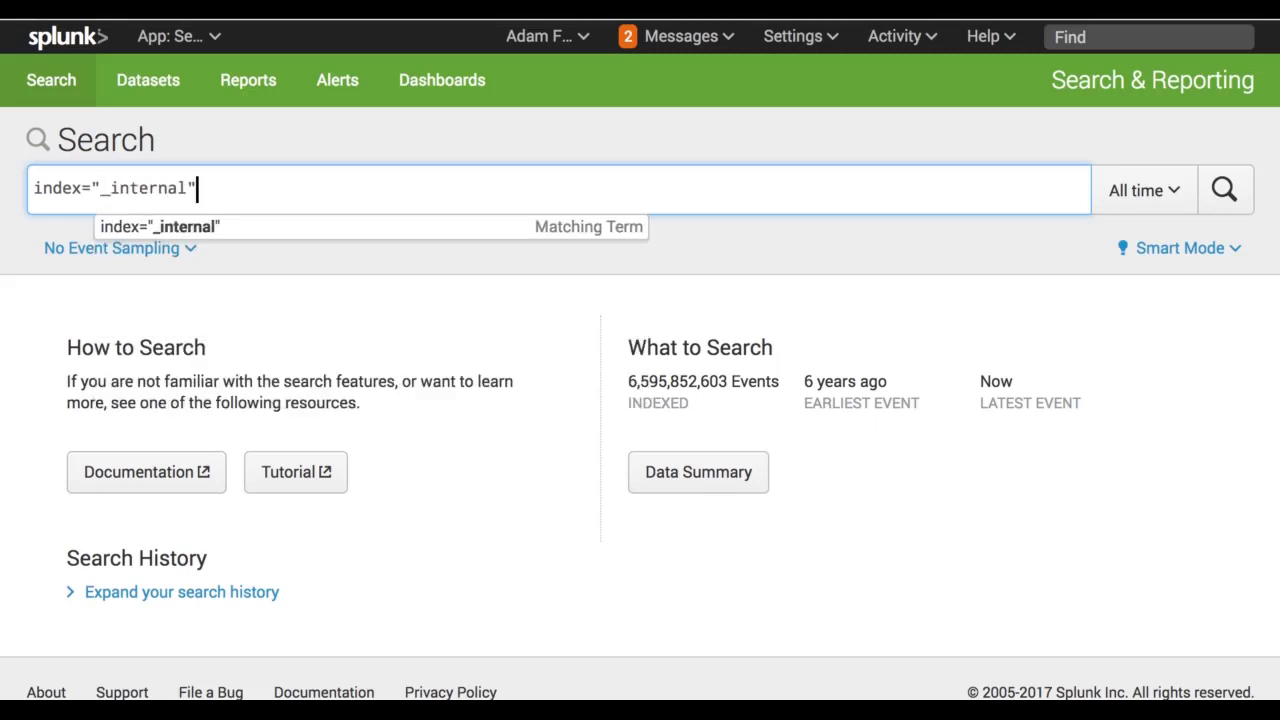
key("Return")
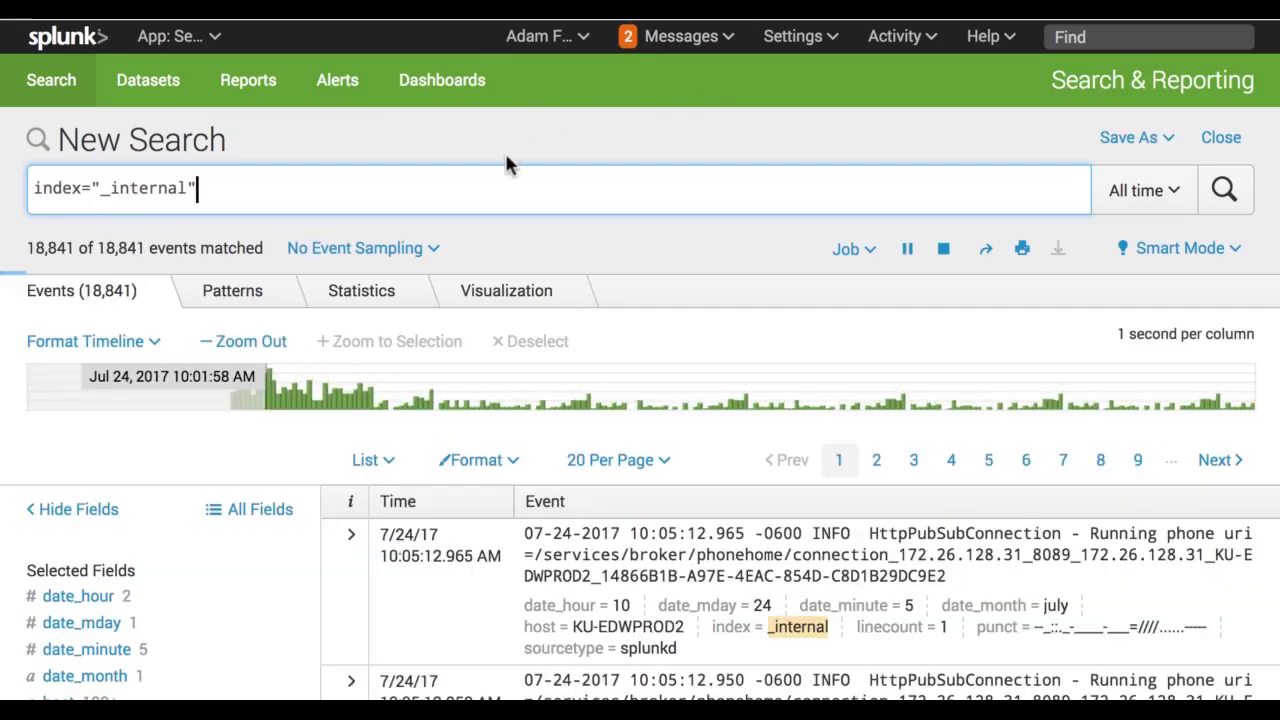
type("lo")
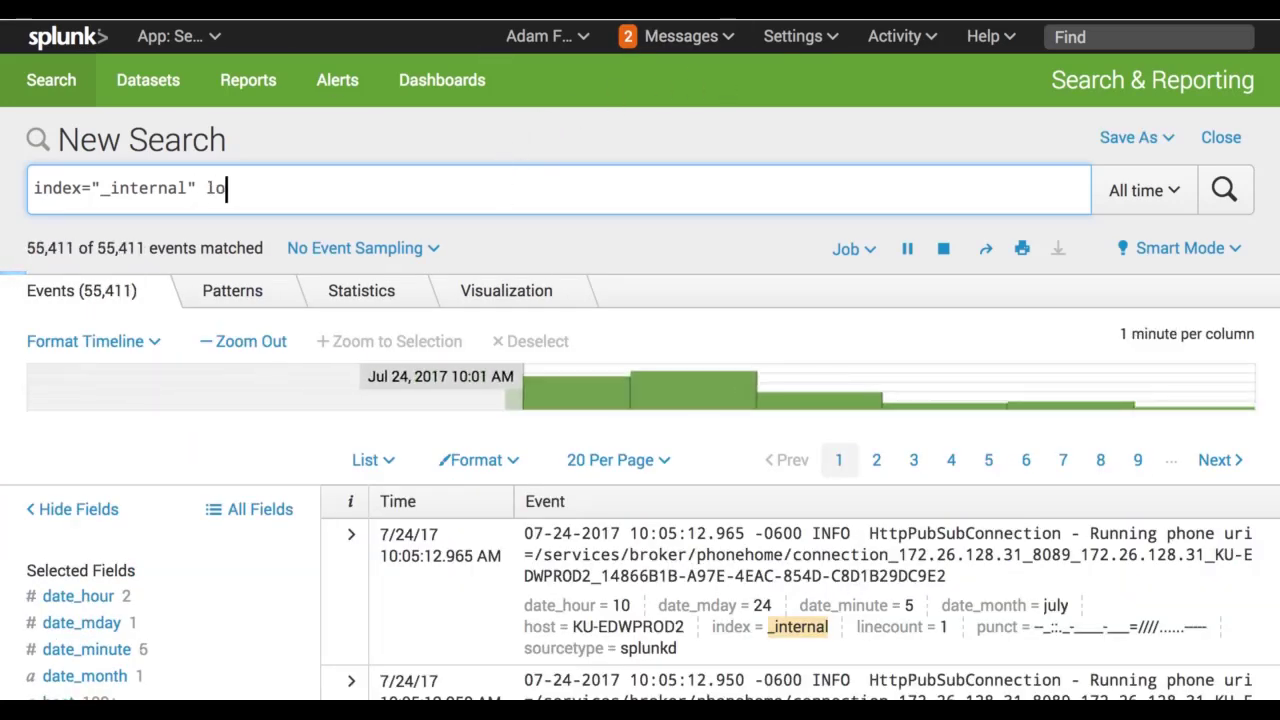
type("glevel")
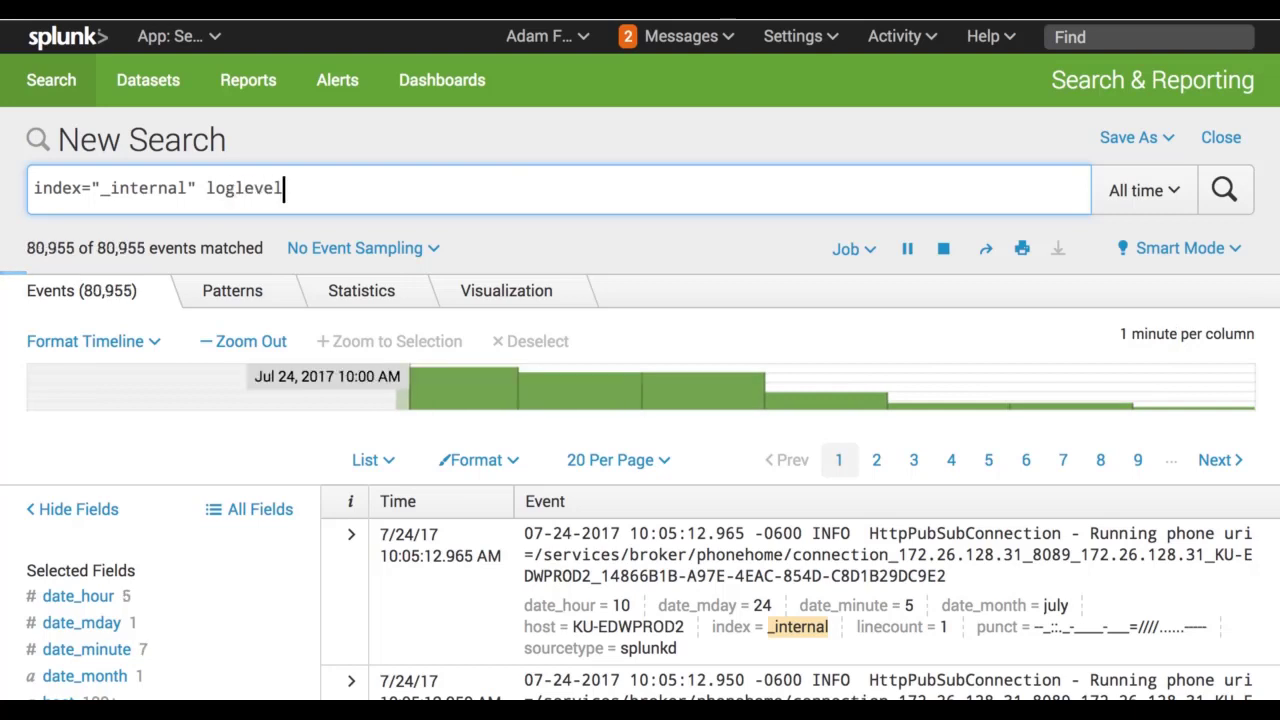
type("=ERROR")
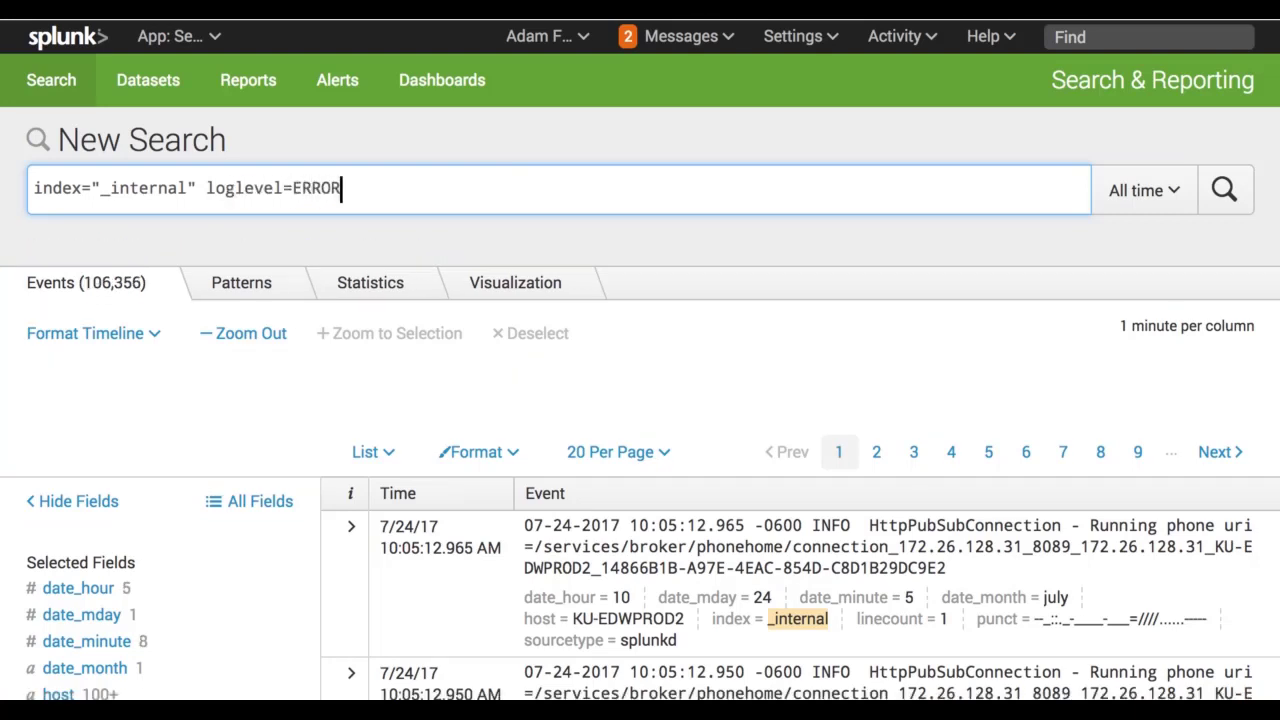
key("Return")
left_click(234, 190)
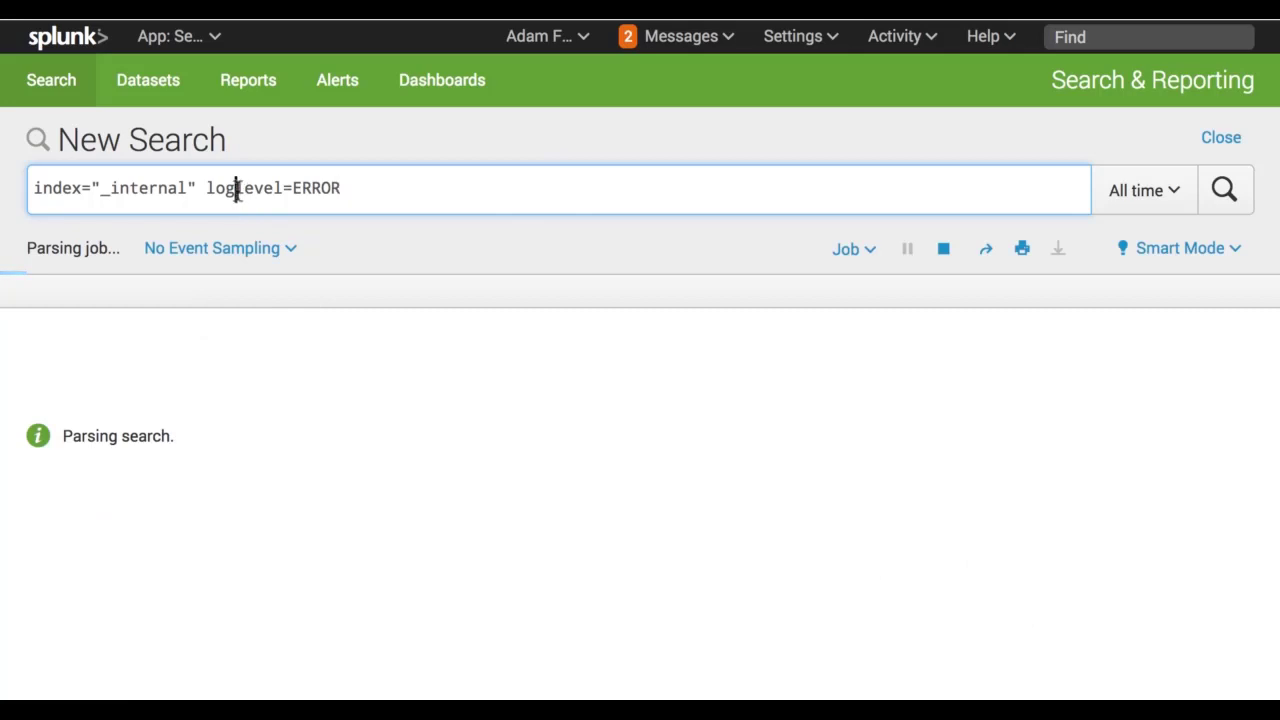
type("_")
key("Return")
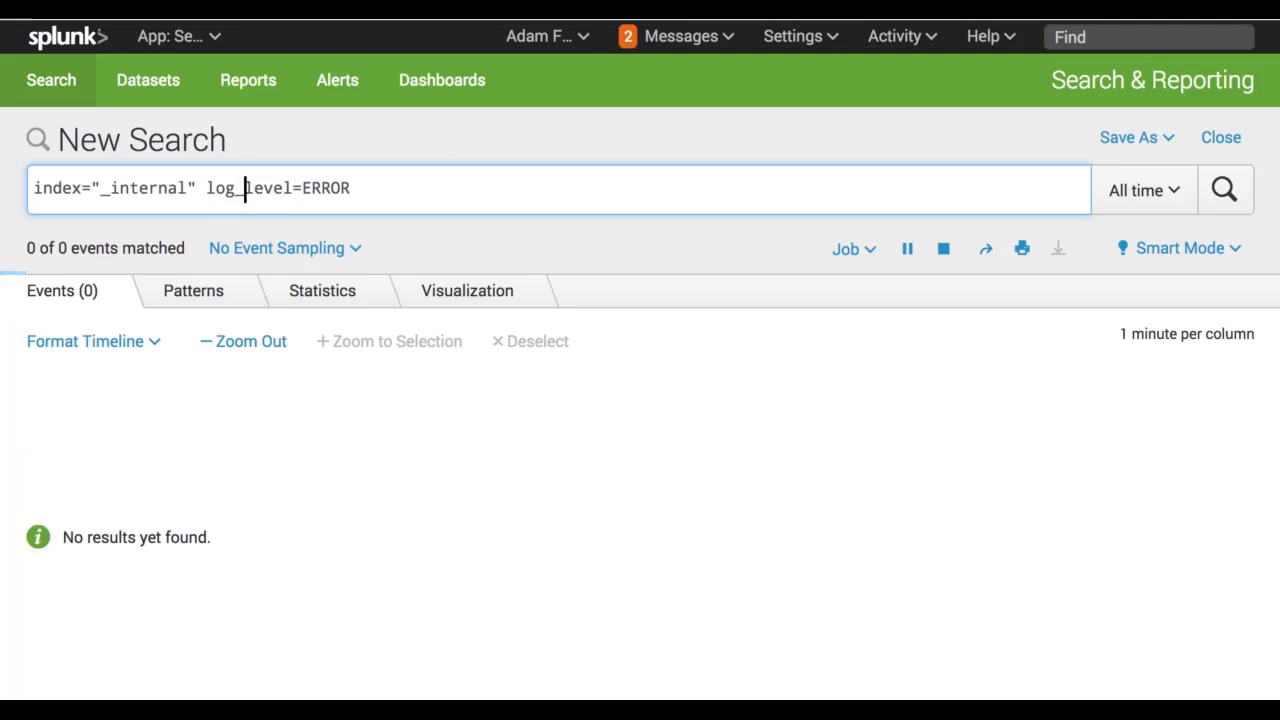
Save the error search as an alert titled 'Test Alert', shared in the app.
left_click(1130, 140)
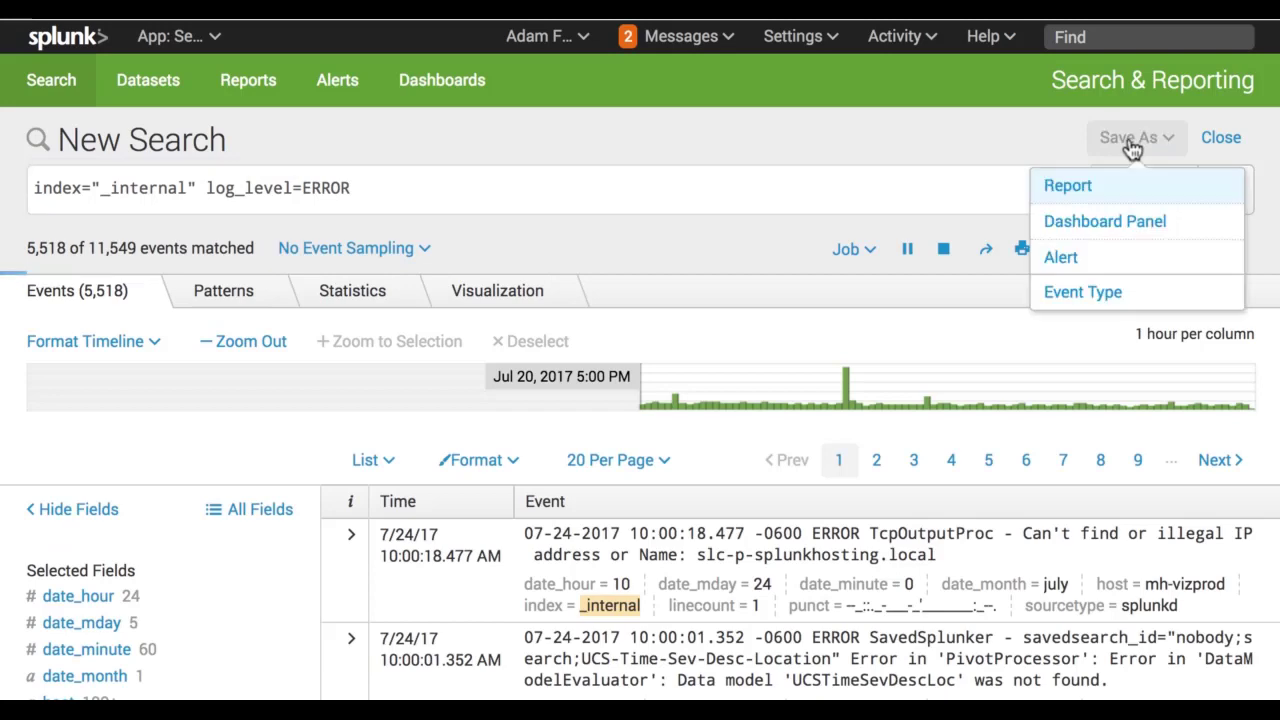
left_click(1135, 262)
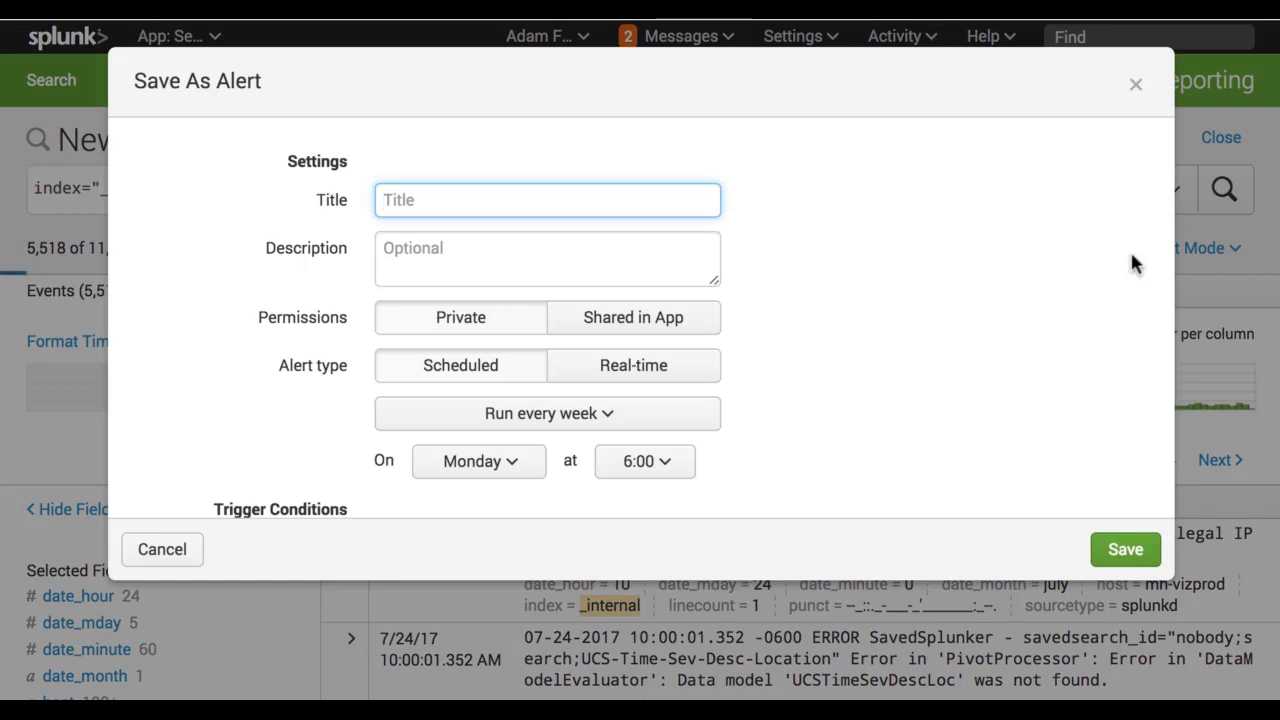
type("Lo")
key("BackSpace")
key("BackSpace")
type("Te")
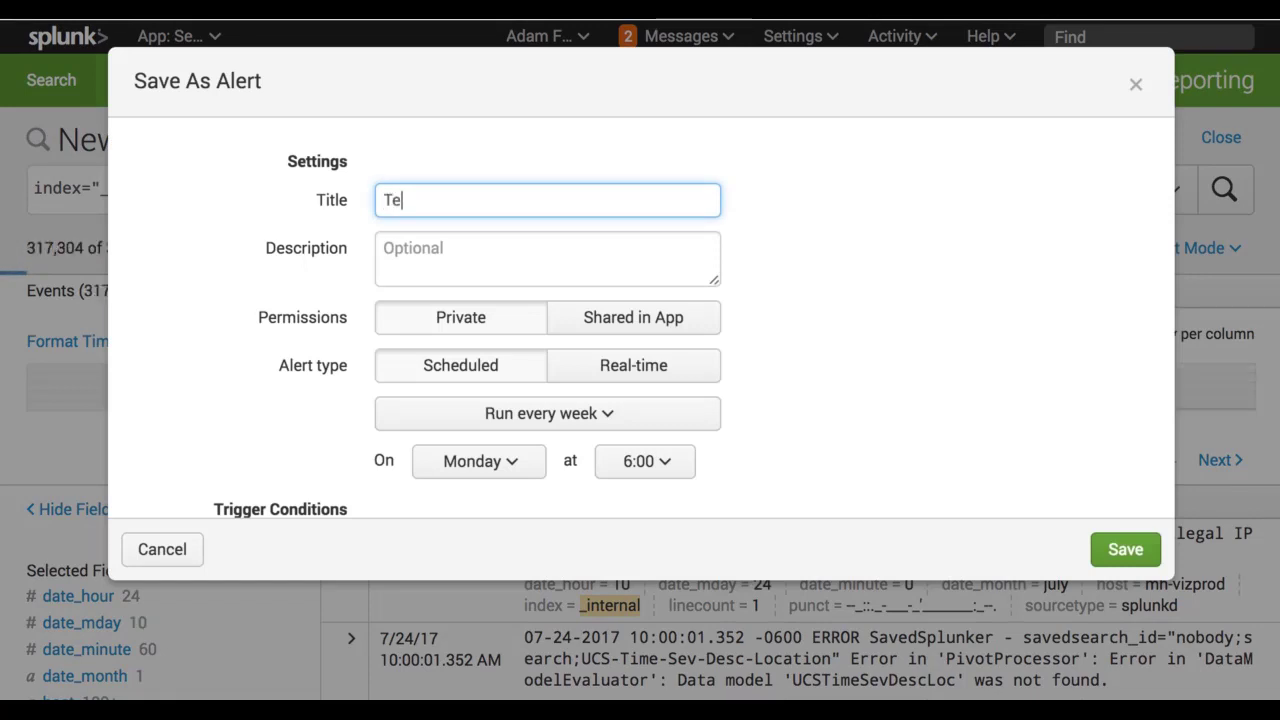
type("st Alert")
left_click(658, 332)
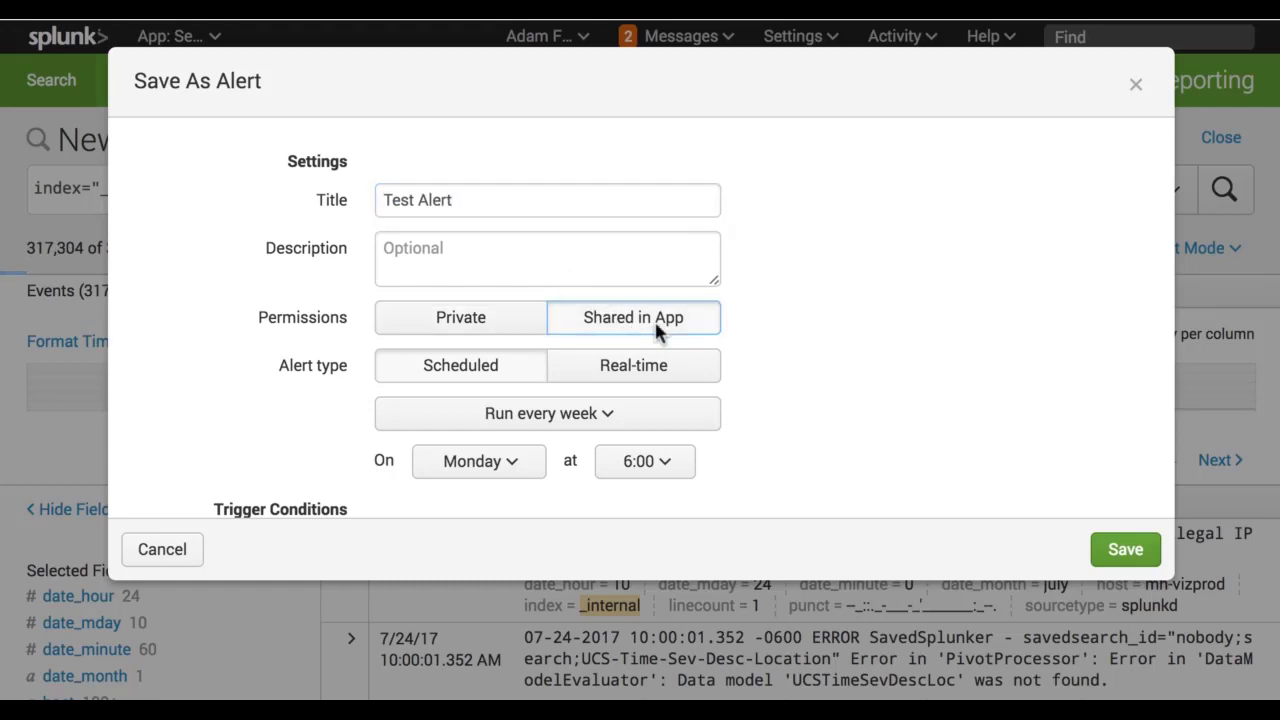
Set the alert type to Real-time after briefly checking the scheduled frequencies.
left_click(658, 368)
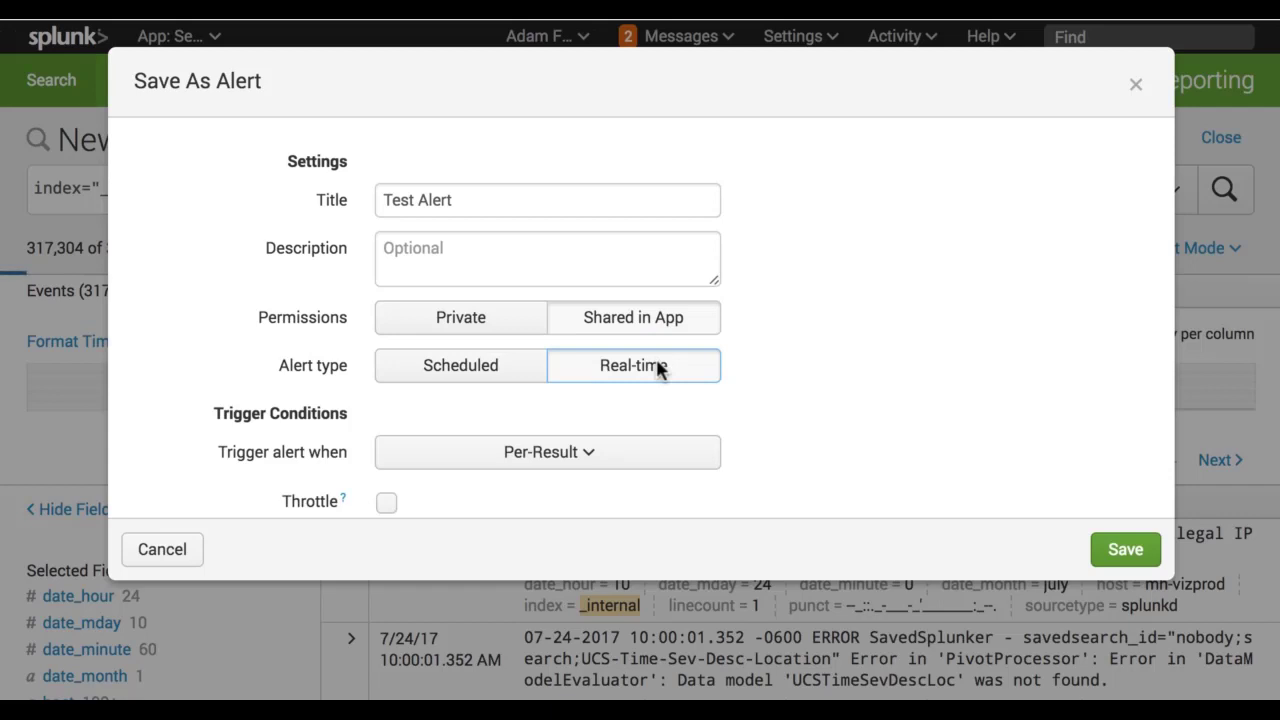
left_click(510, 378)
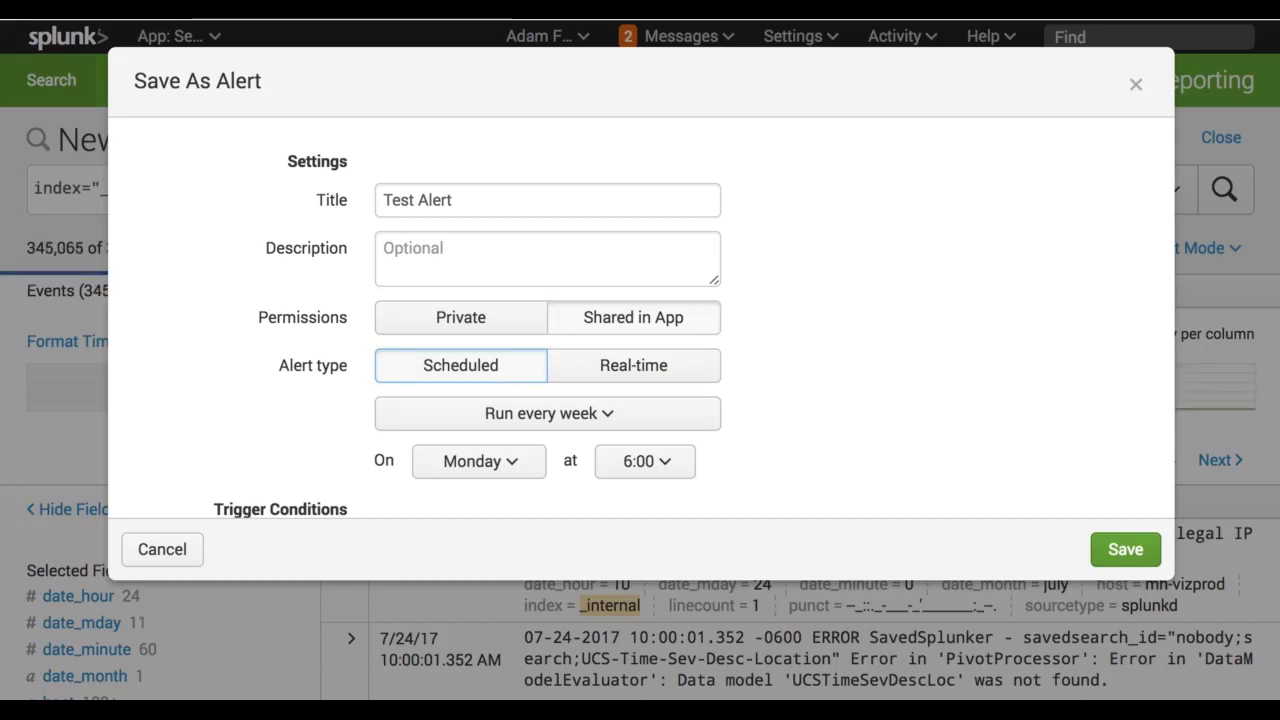
left_click(615, 425)
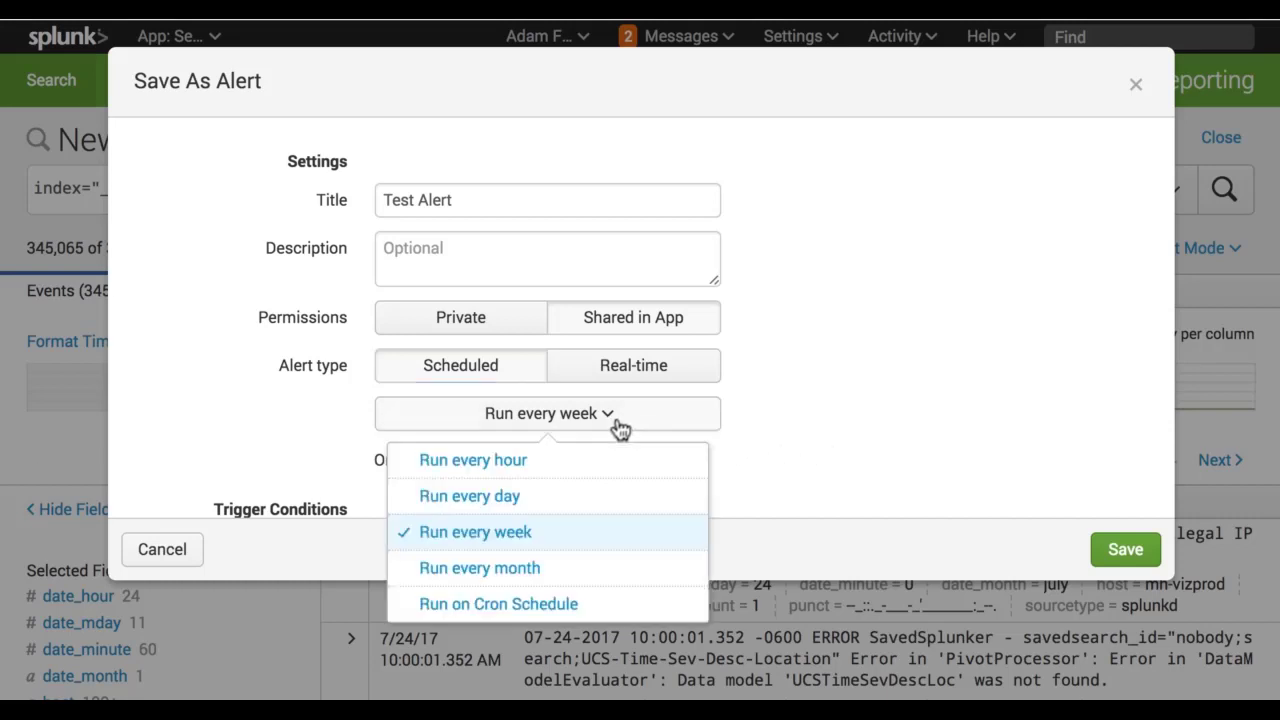
left_click(590, 430)
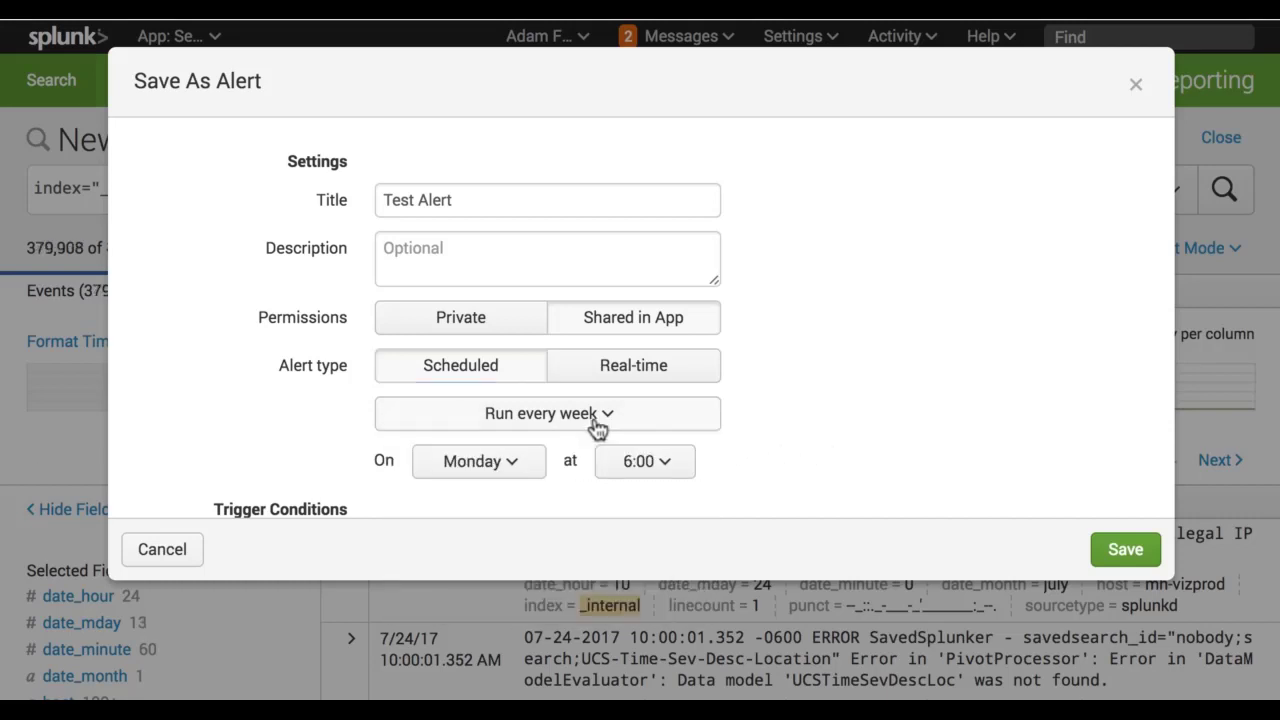
left_click(656, 372)
Make the alert trigger on Number of Results greater than 0 in 1 minute.
scroll(832, 360, "down", 3)
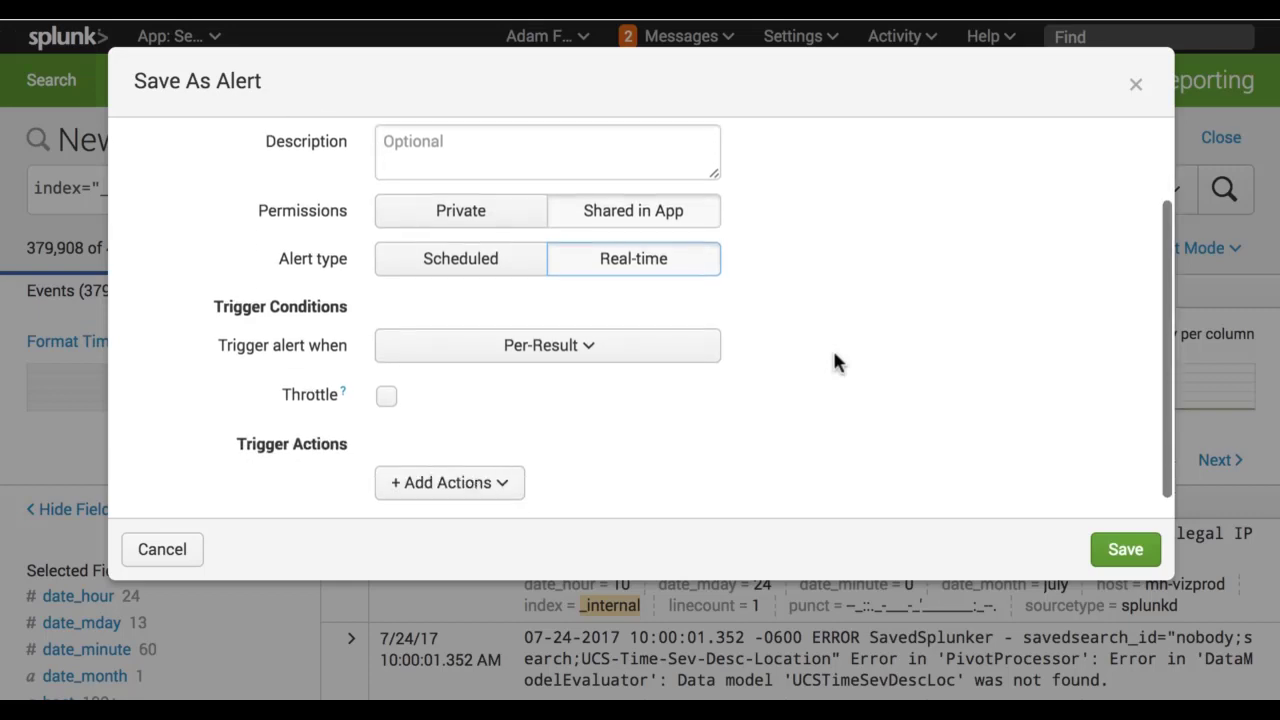
left_click(609, 334)
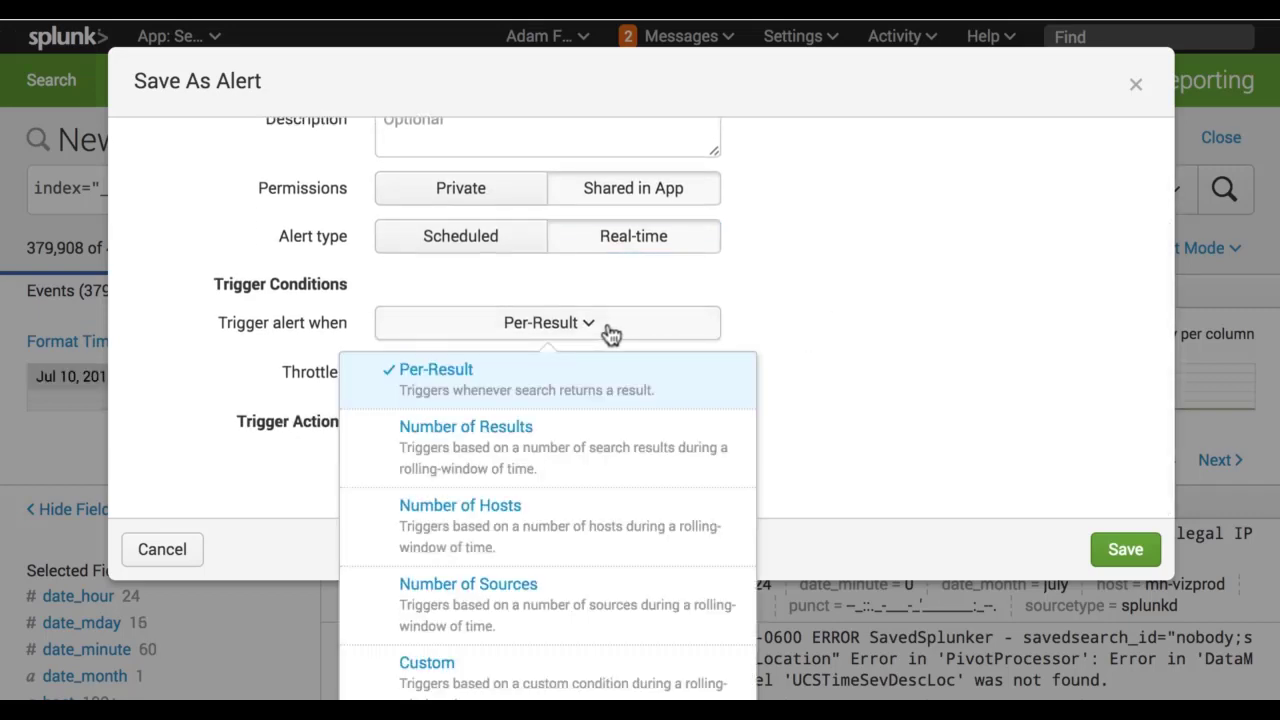
left_click(609, 334)
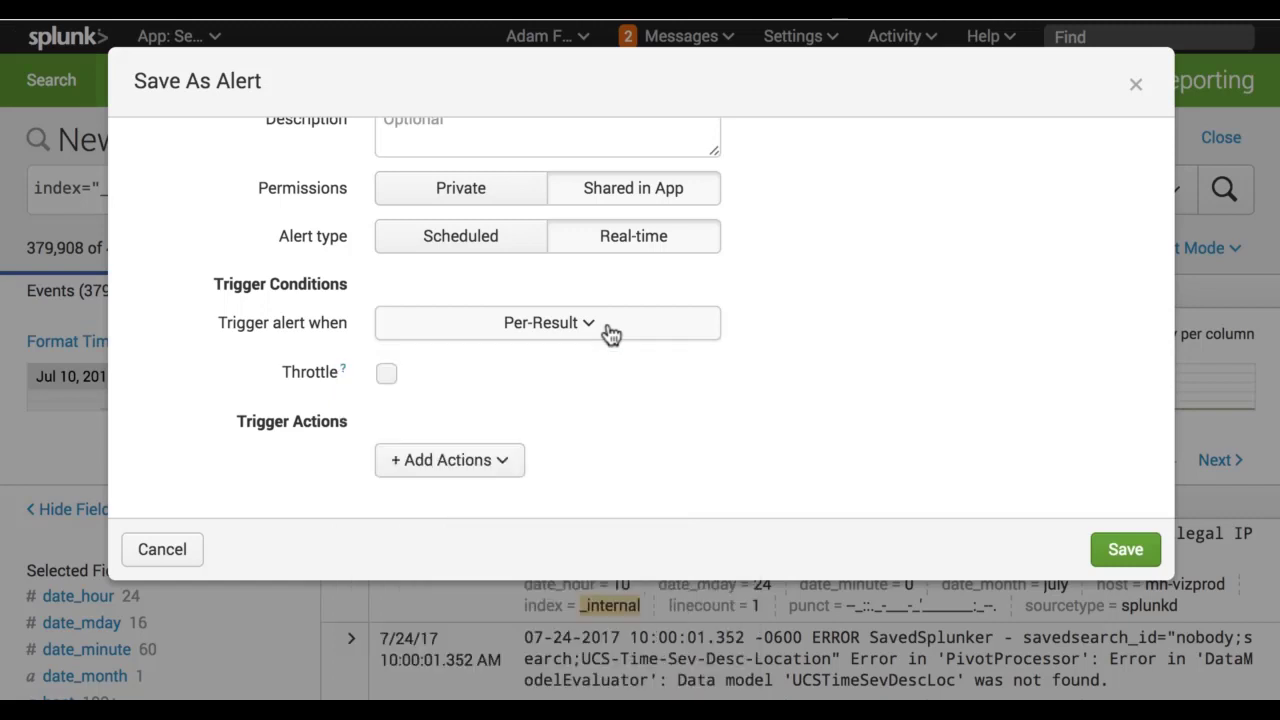
left_click(666, 338)
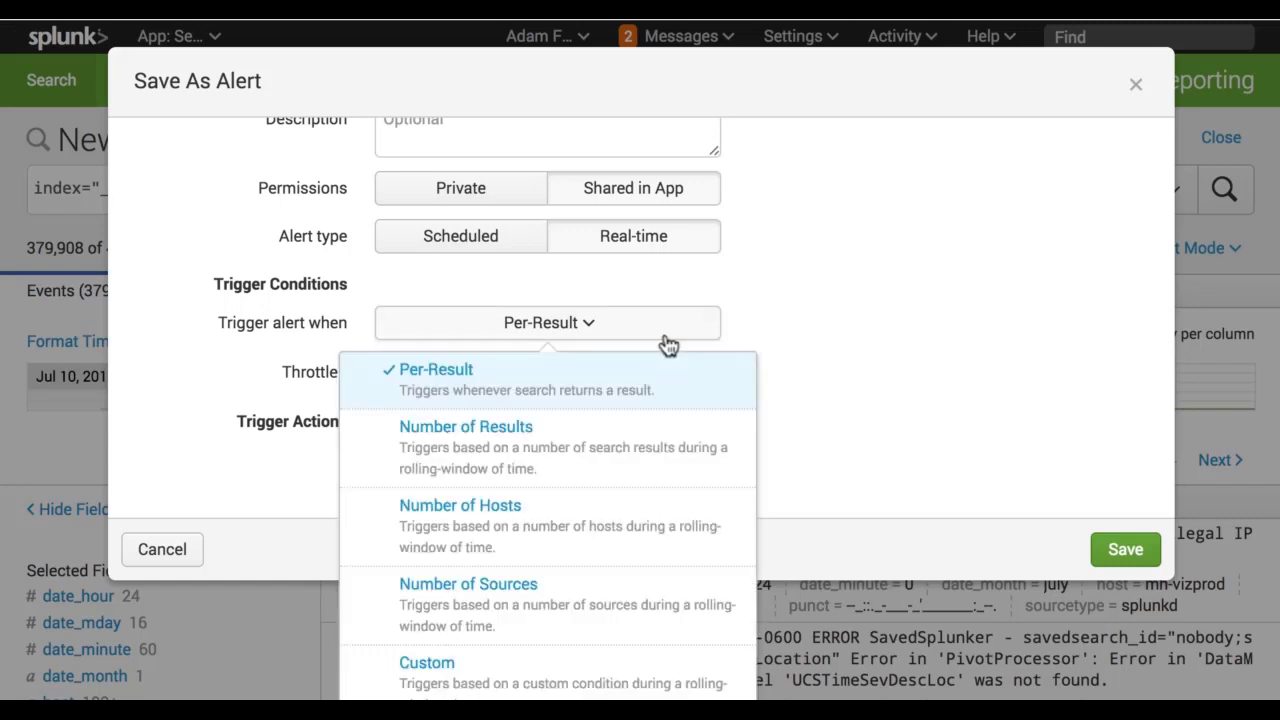
left_click(666, 340)
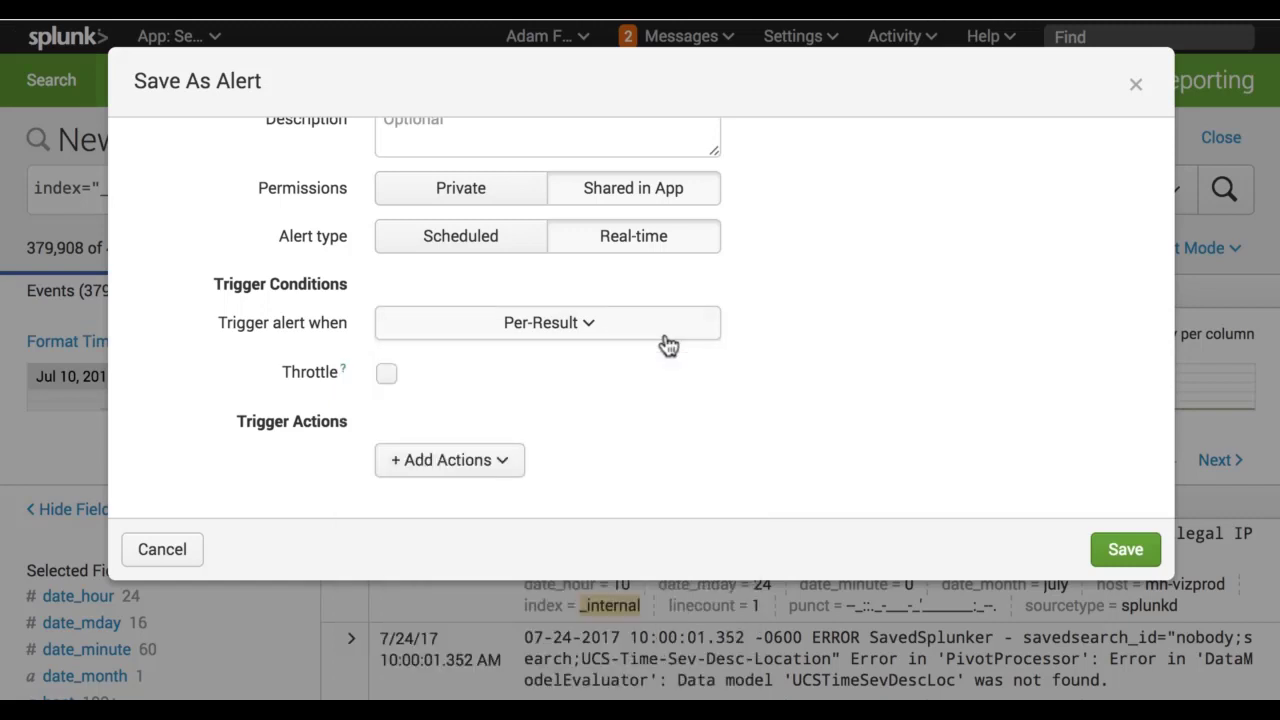
left_click(498, 466)
left_click(498, 466)
left_click(572, 326)
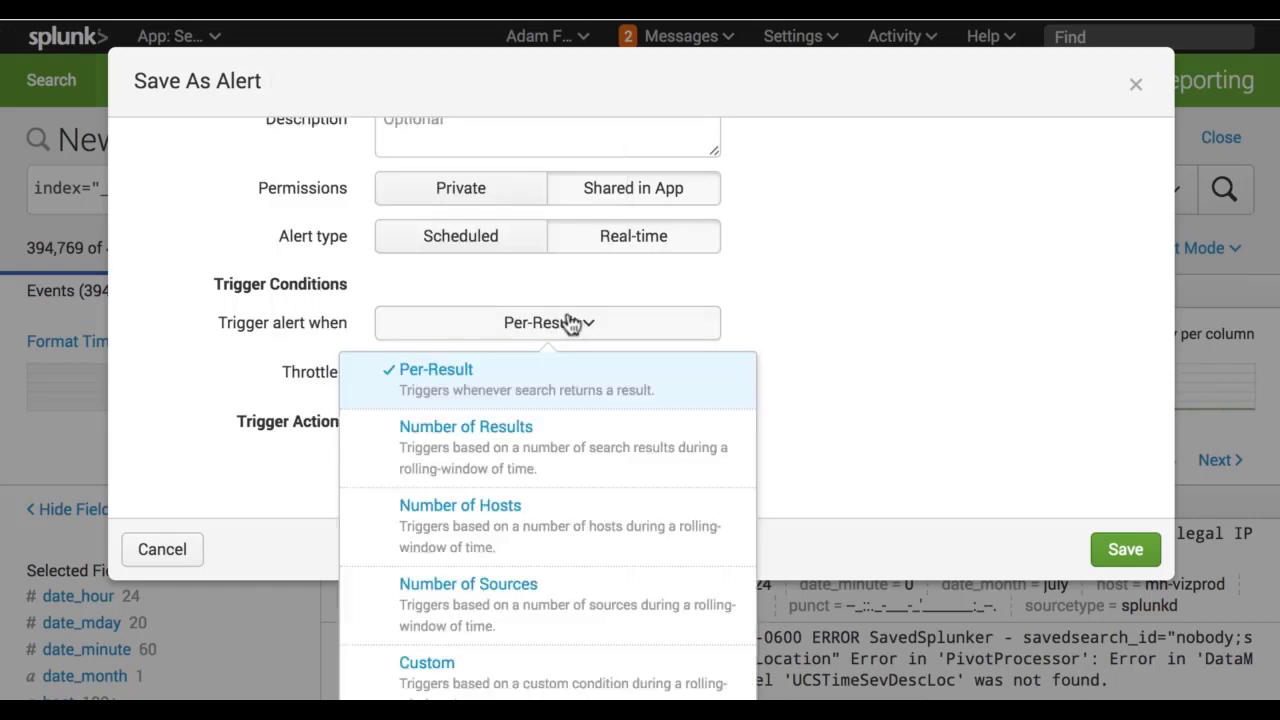
left_click(549, 466)
Browse the Add Actions list and close it without adding any action.
scroll(806, 414, "down", 3)
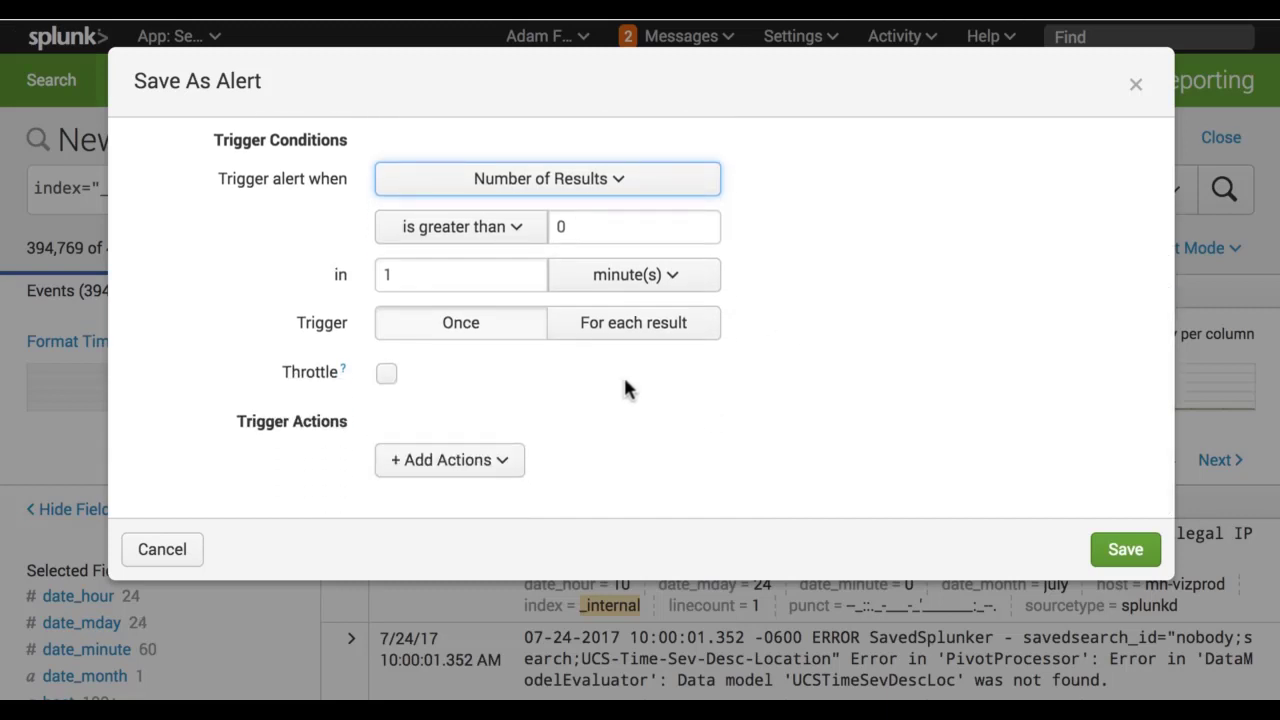
left_click(437, 470)
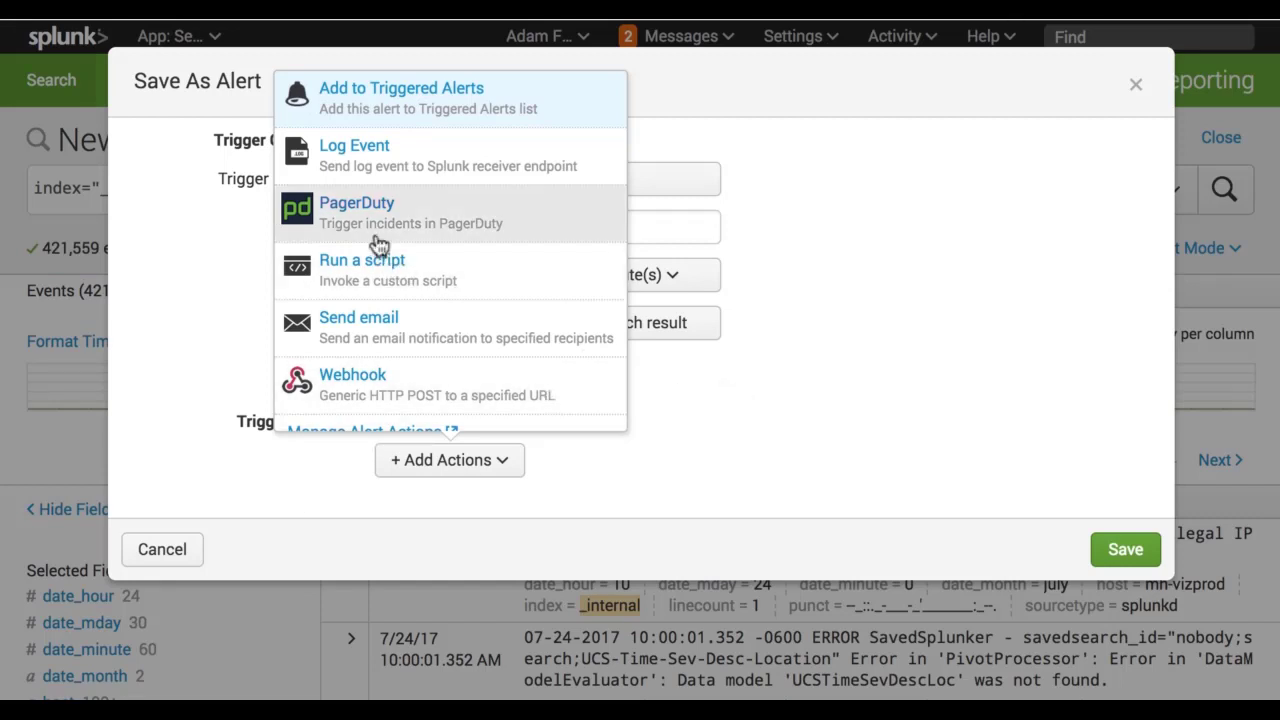
scroll(378, 245, "down", 1)
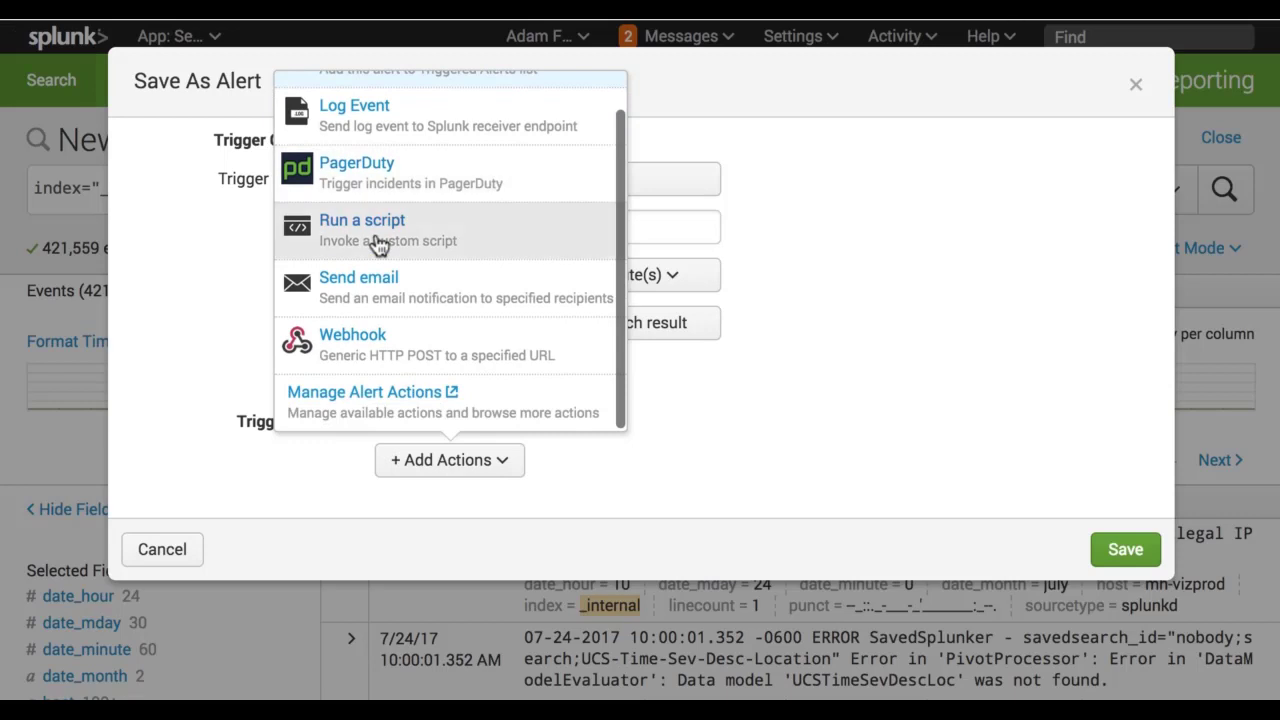
left_click(795, 376)
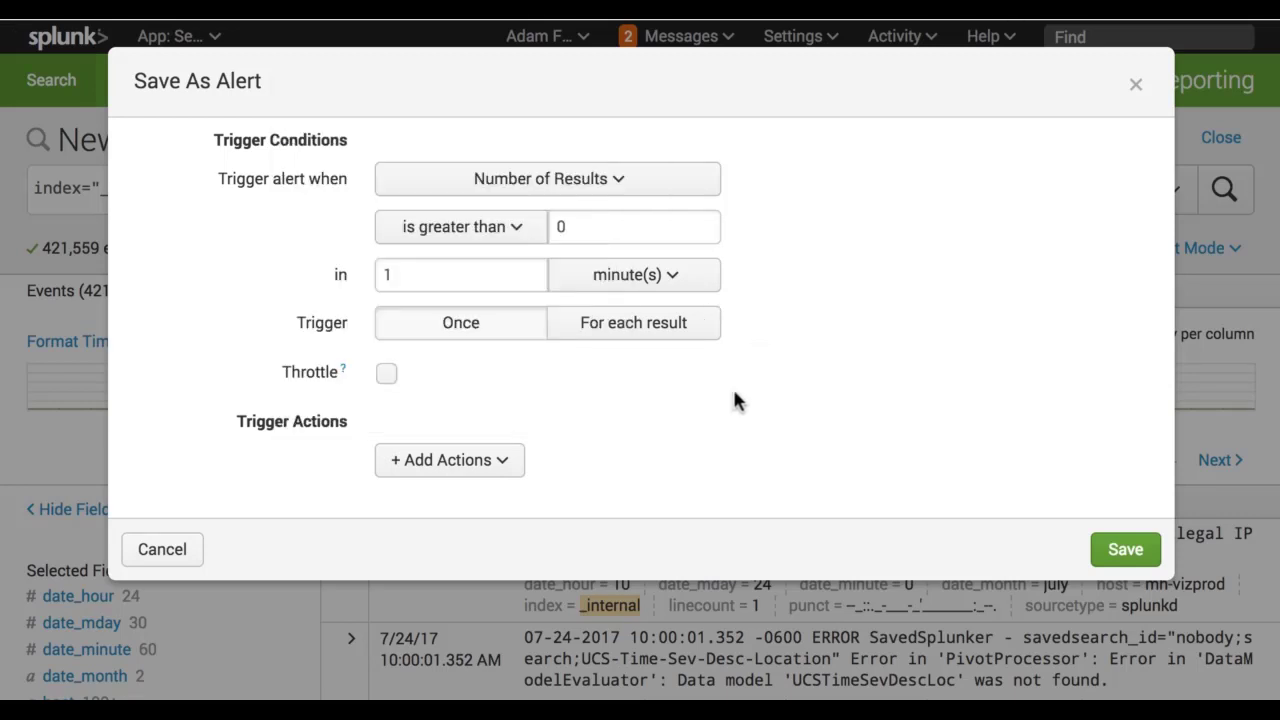
Cancel the unsaved alert and start saving the error search as a report instead.
left_click(165, 550)
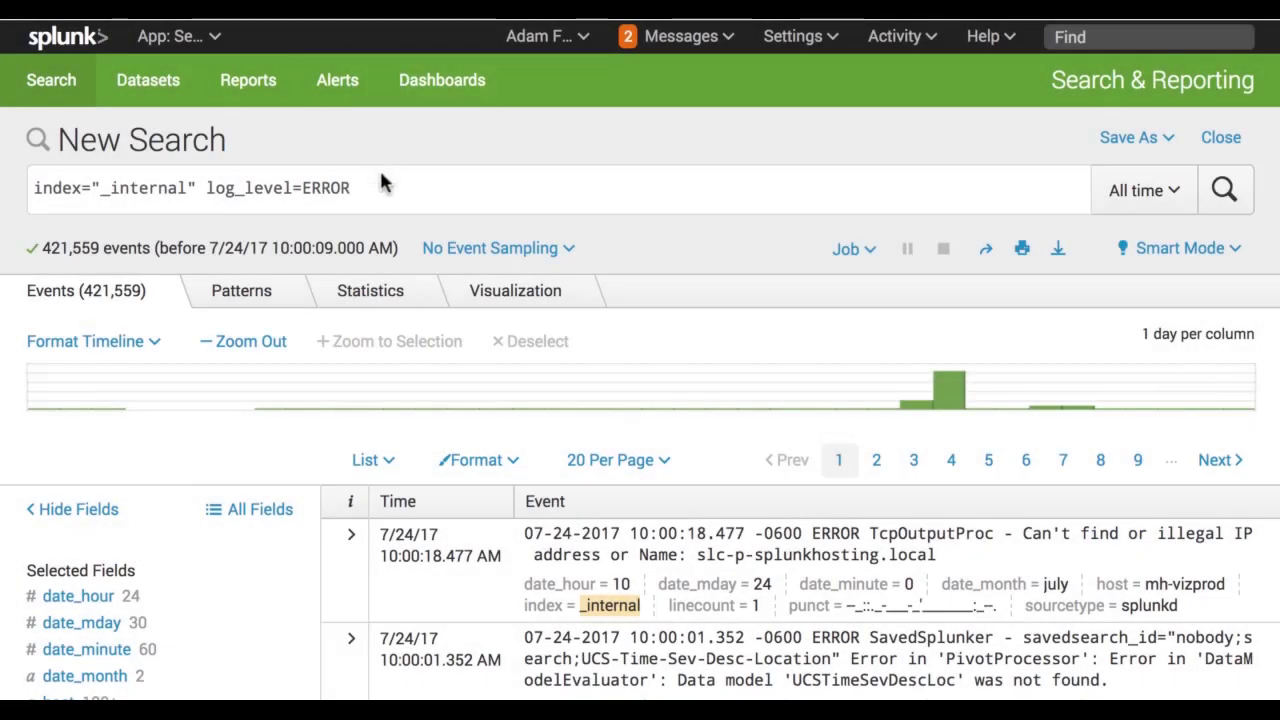
left_click(1155, 143)
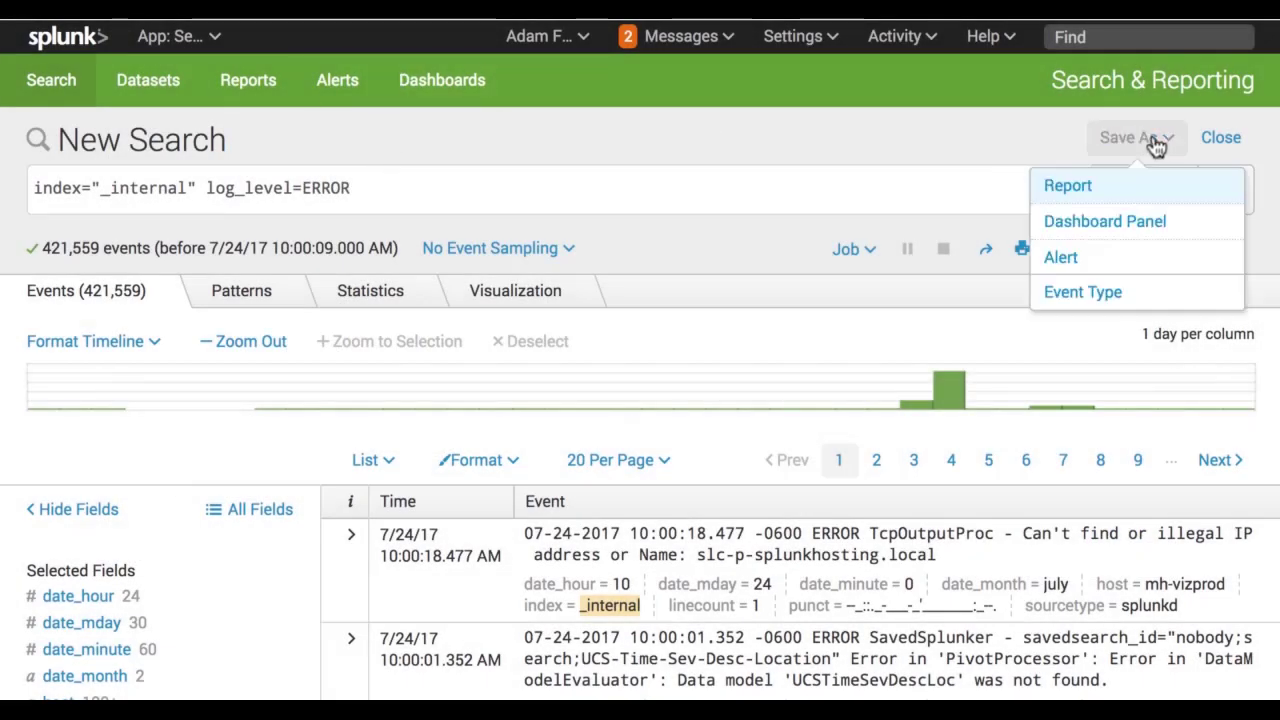
left_click(1122, 190)
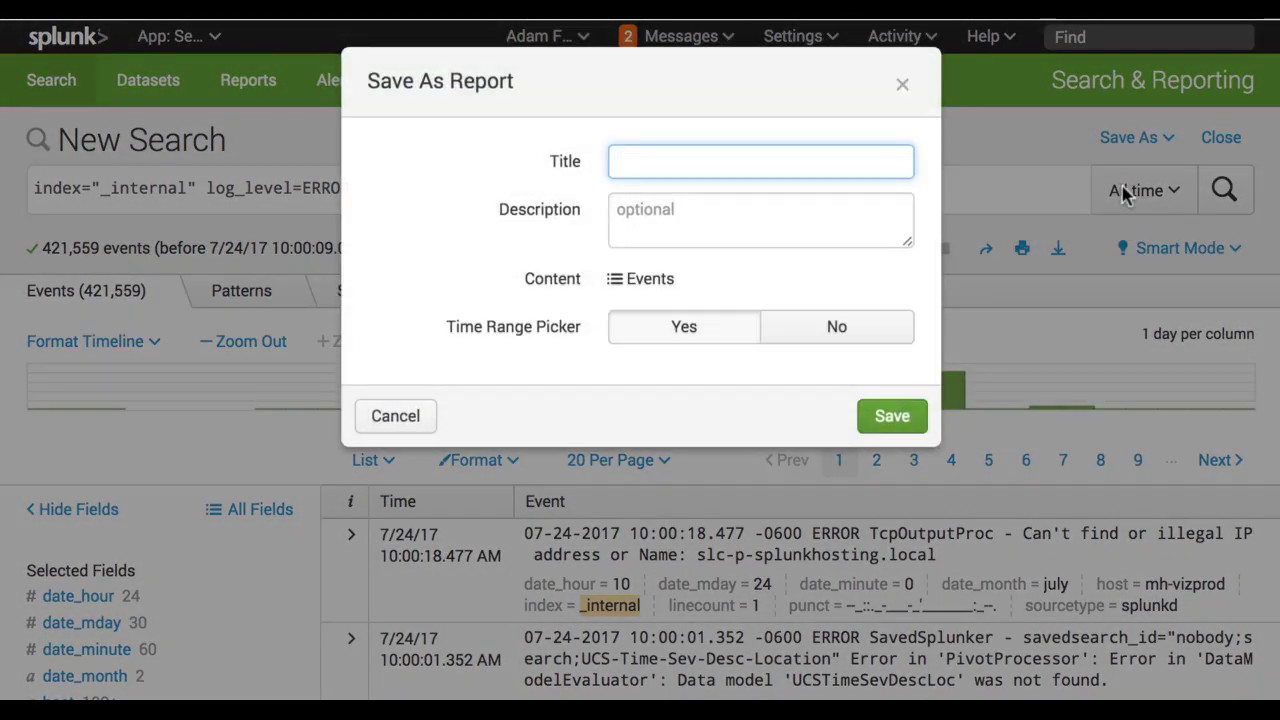
Title the report 'Test Report' and save it.
type("Test Report")
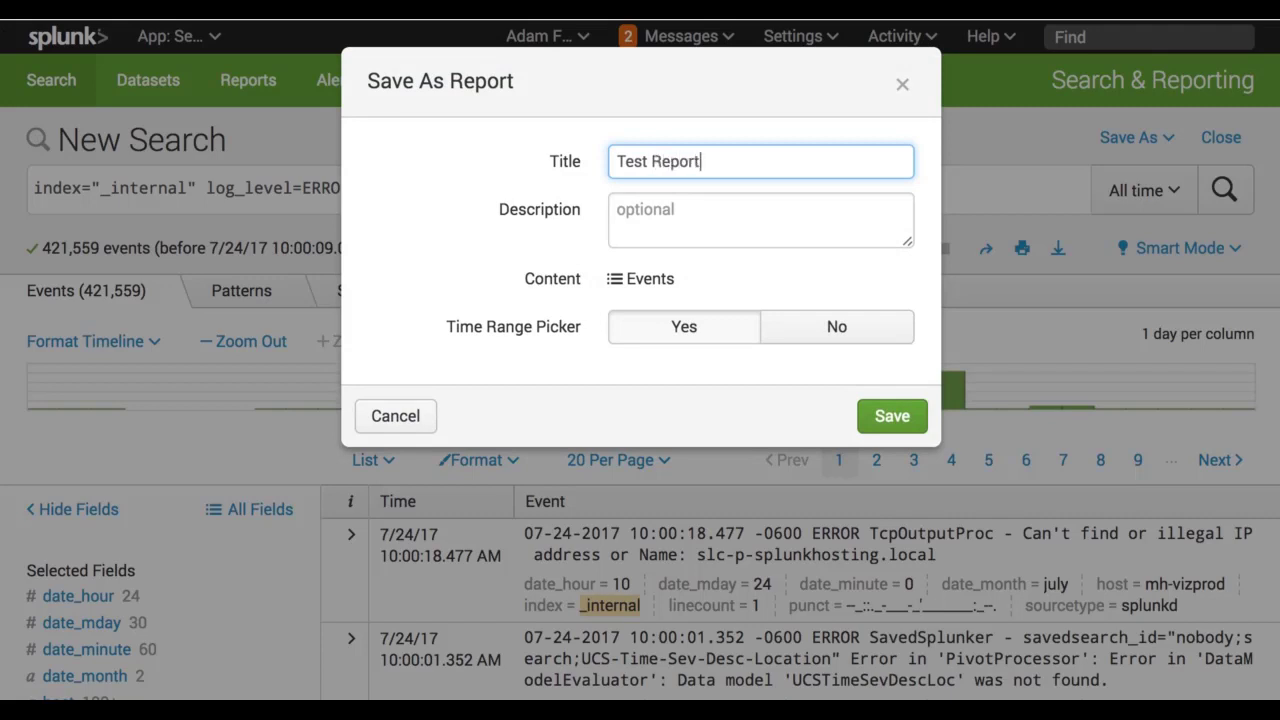
left_click(802, 267)
left_click(884, 416)
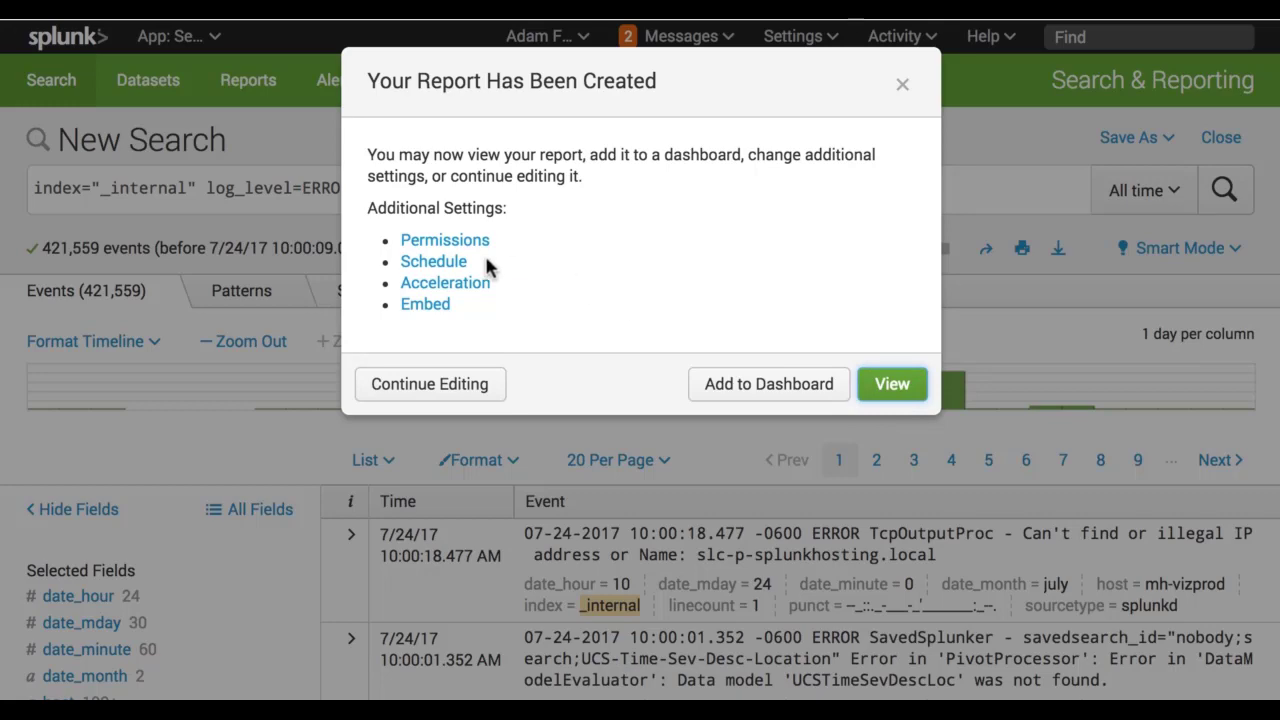
Enable scheduling for Test Report, running every week on Monday at 6:00.
left_click(434, 262)
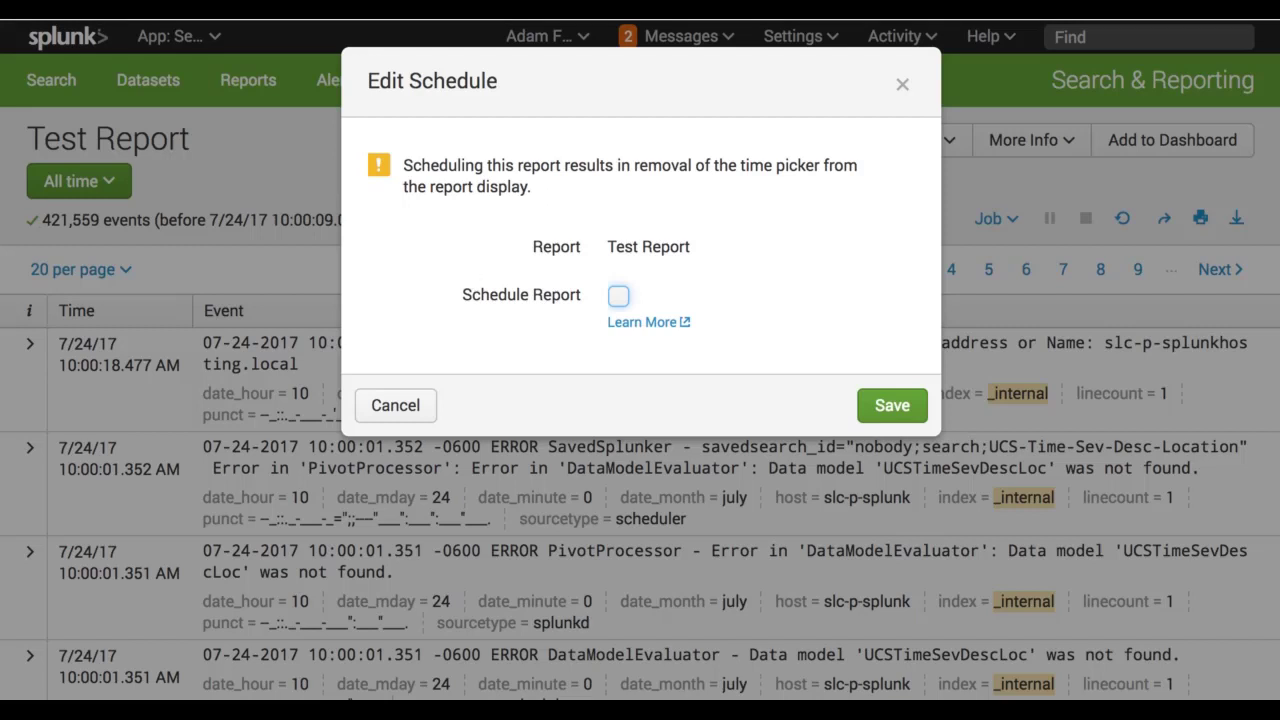
left_click(618, 297)
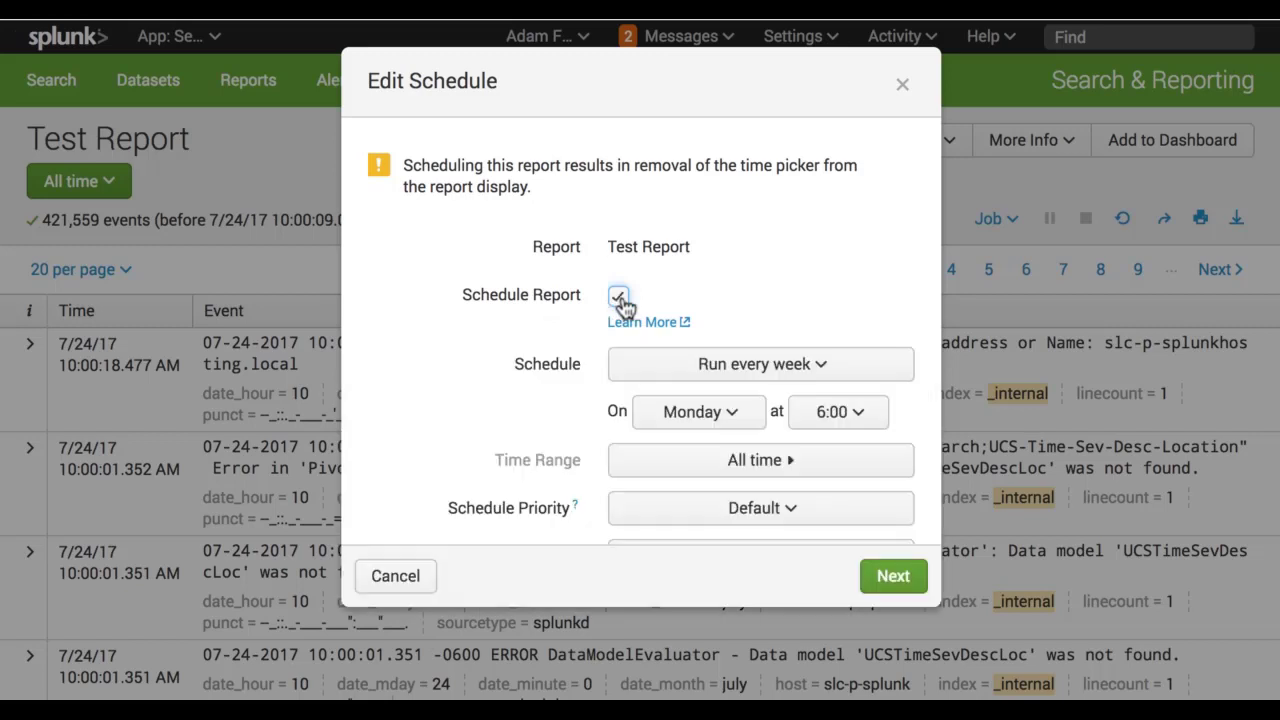
scroll(523, 380, "down", 2)
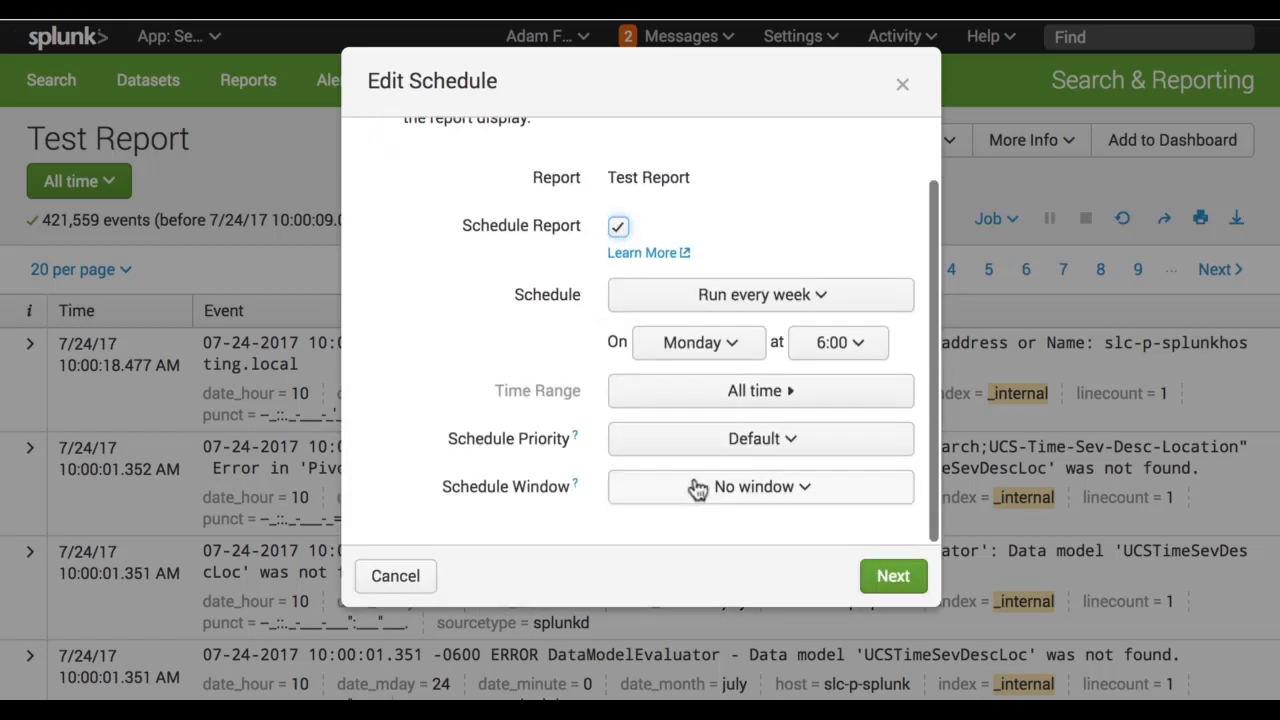
left_click(812, 500)
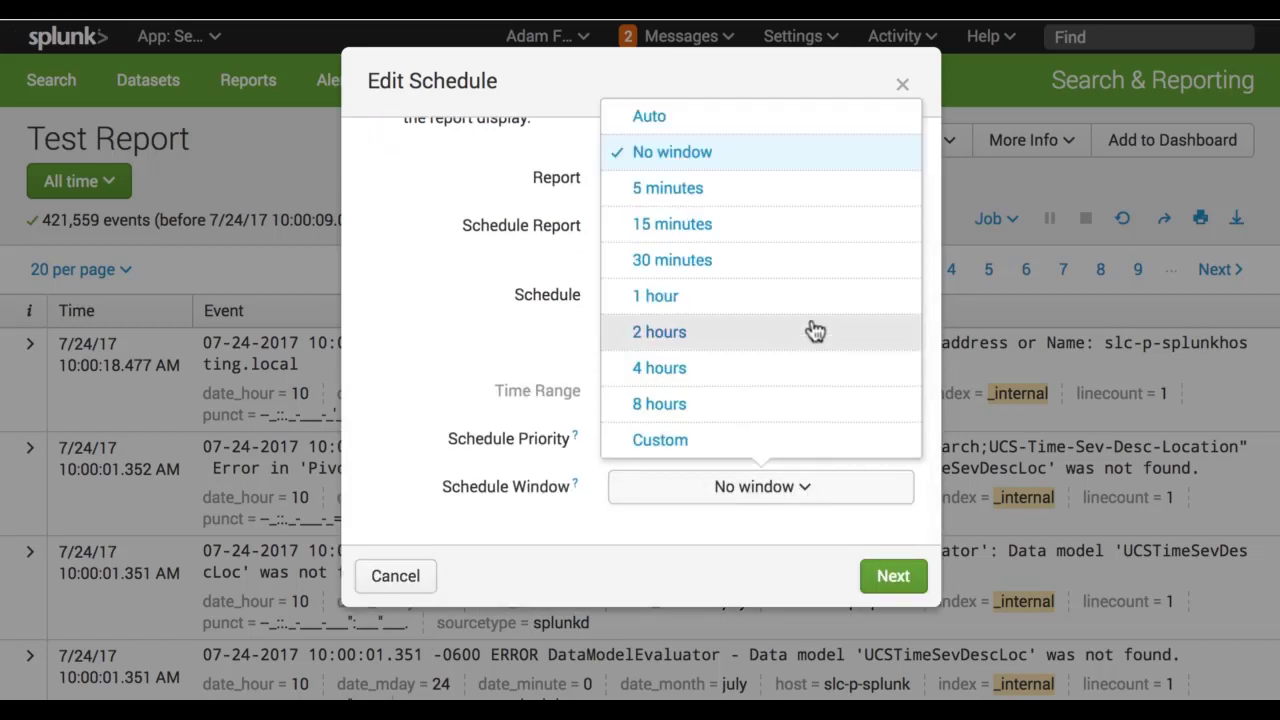